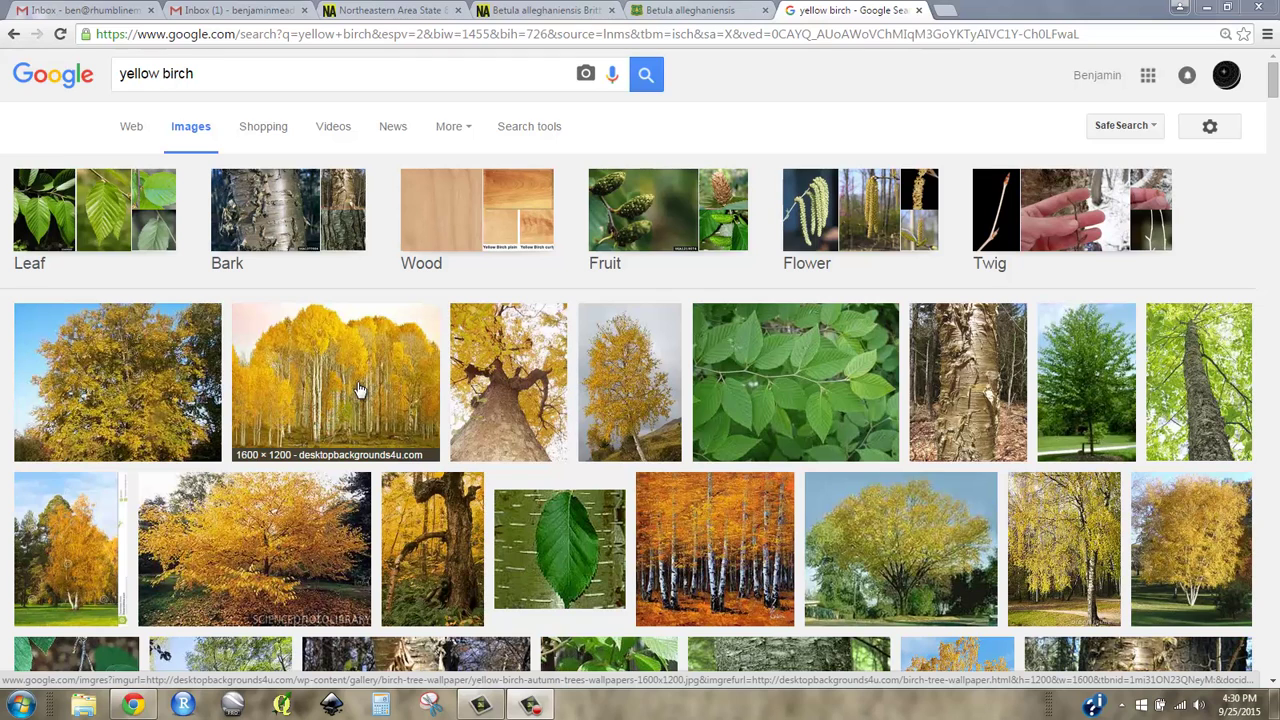
Select the 'yellow birch' query text in the Google Images search box.
double_click(117, 75)
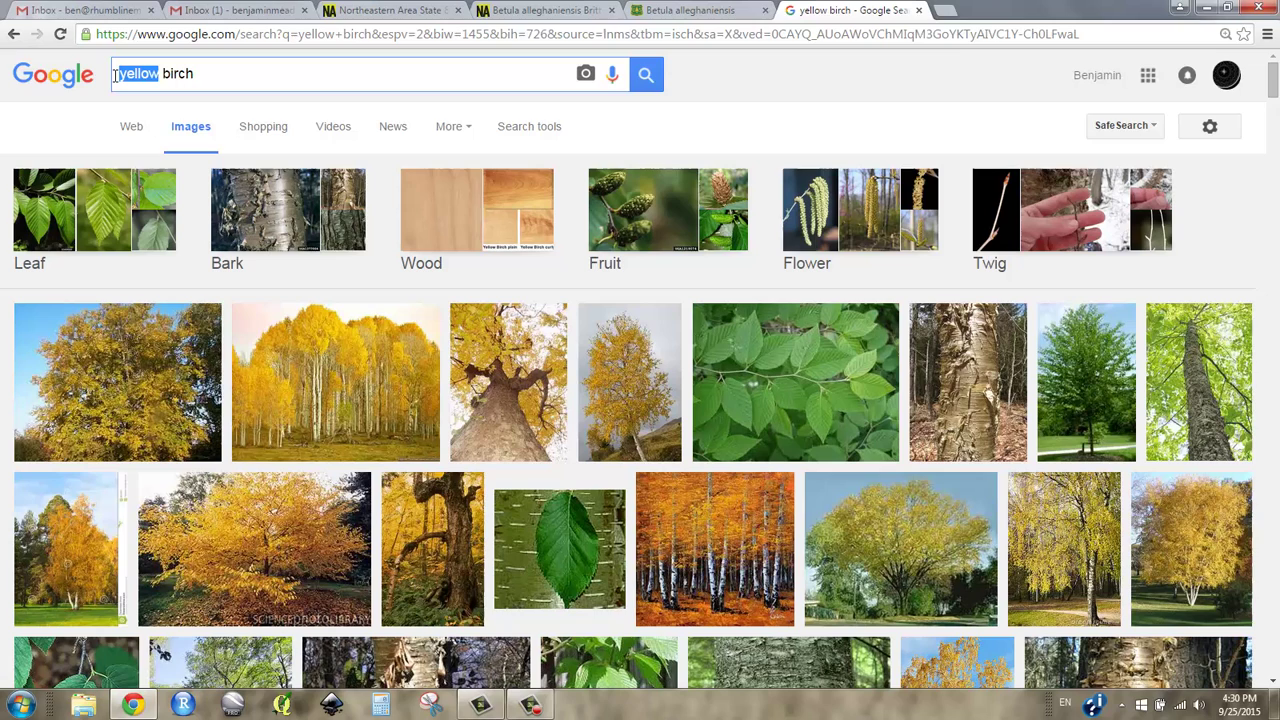
mouse_move(116, 75)
mouse_down()
mouse_move(151, 76)
mouse_move(116, 80)
mouse_up()
drag(213, 75, 104, 76)
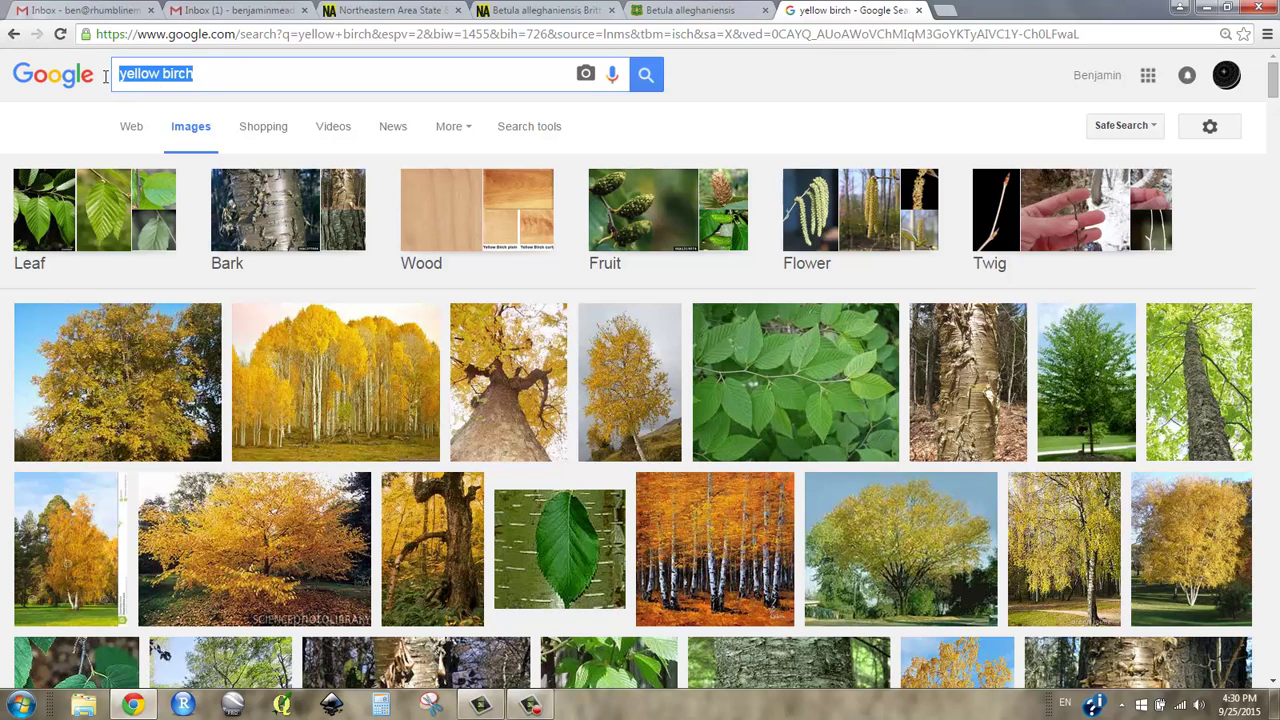
Close the yellow birch images tab and switch to the Yellow Birch silvics manual article.
click(920, 12)
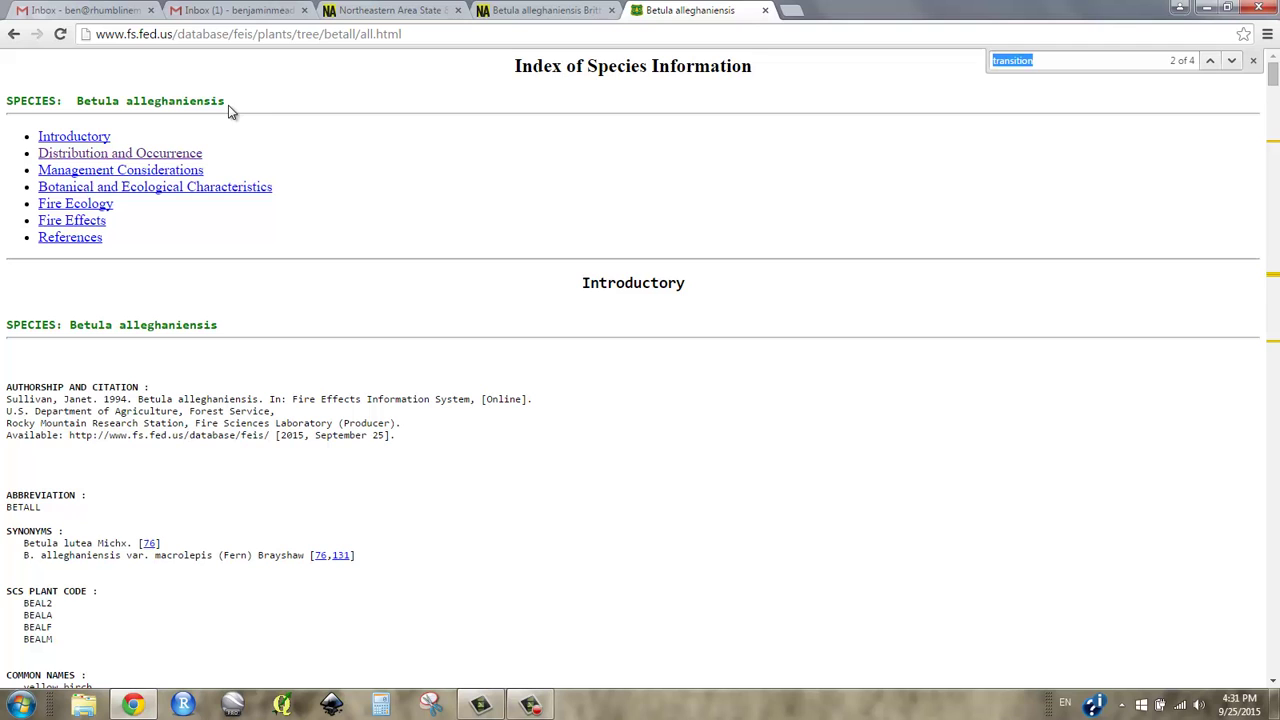
click(408, 10)
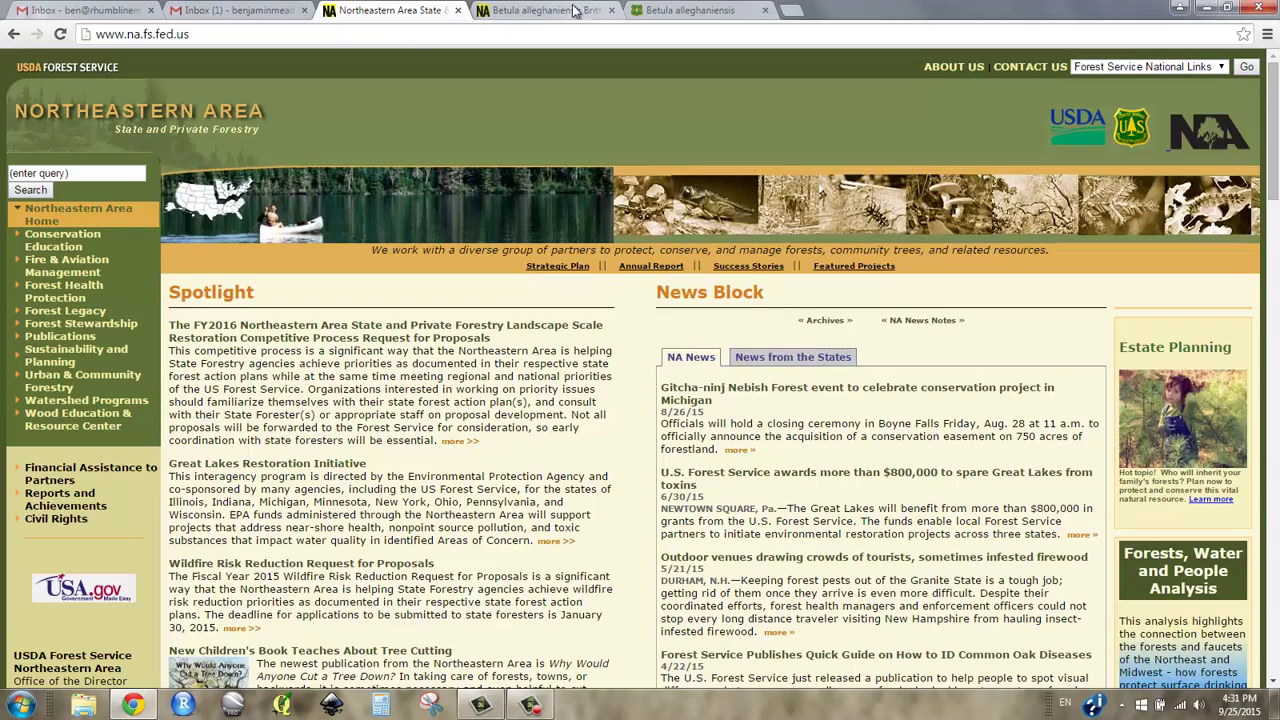
click(540, 10)
Scroll down through the Literature Cited references and back up to the article title.
drag(1272, 230, 1251, 423)
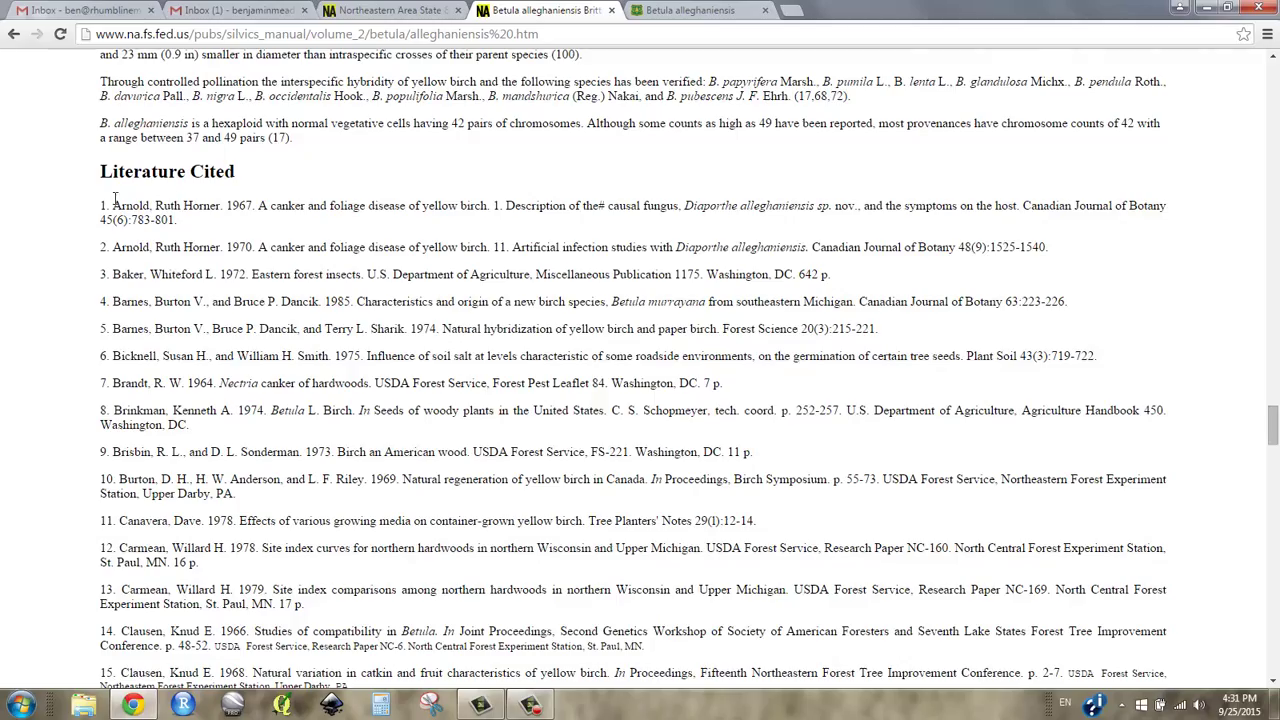
scroll(114, 204, down, 15)
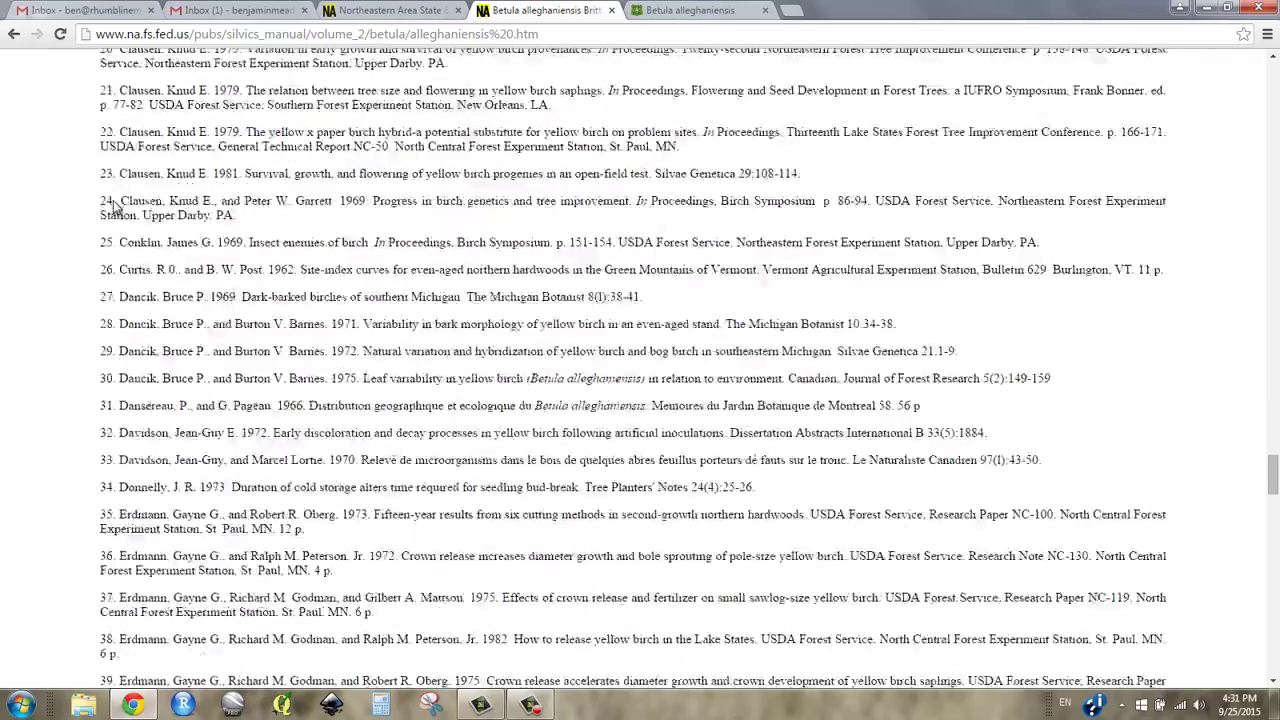
scroll(114, 204, down, 20)
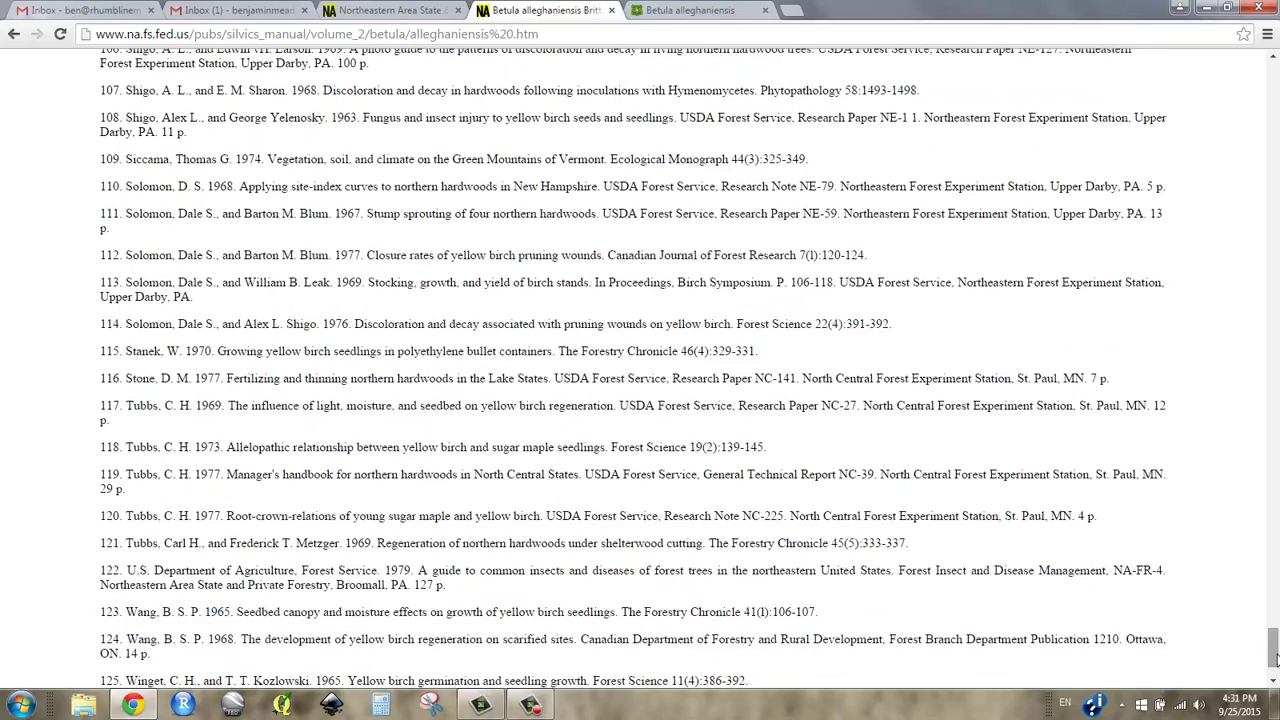
drag(1273, 655, 1270, 82)
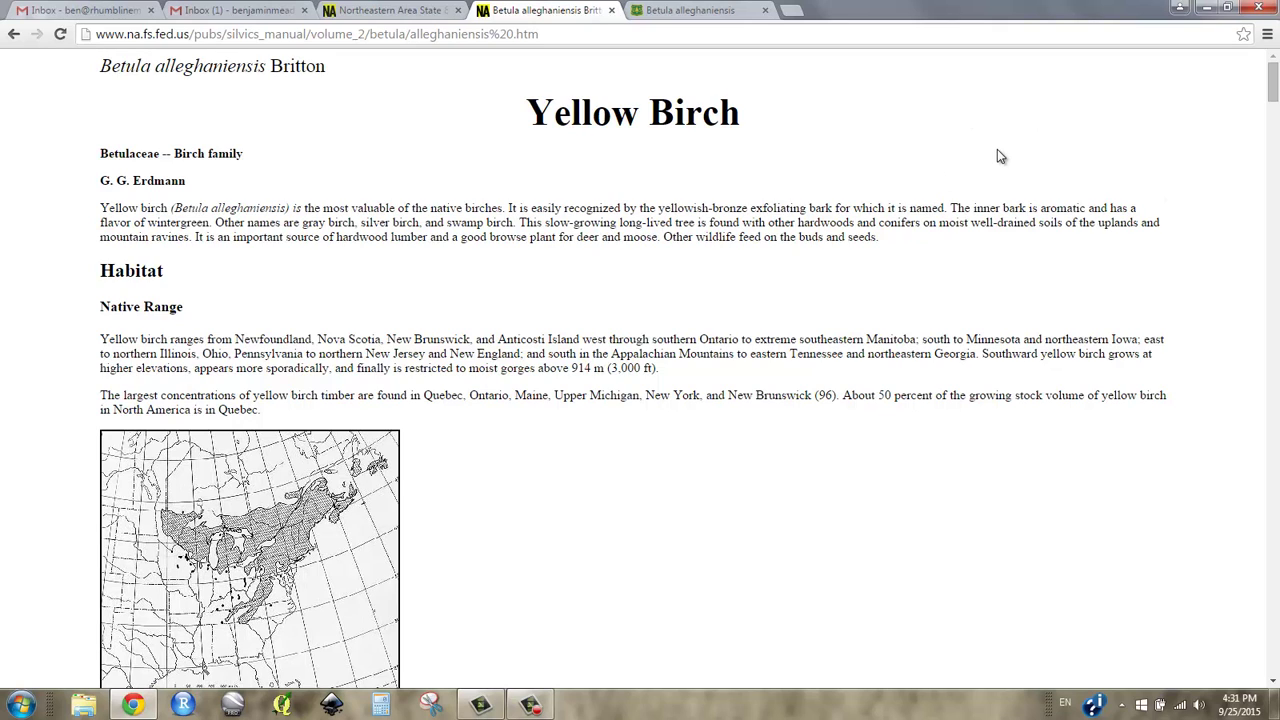
Search the Yellow Birch article for 'elevation'.
key(ctrl+f)
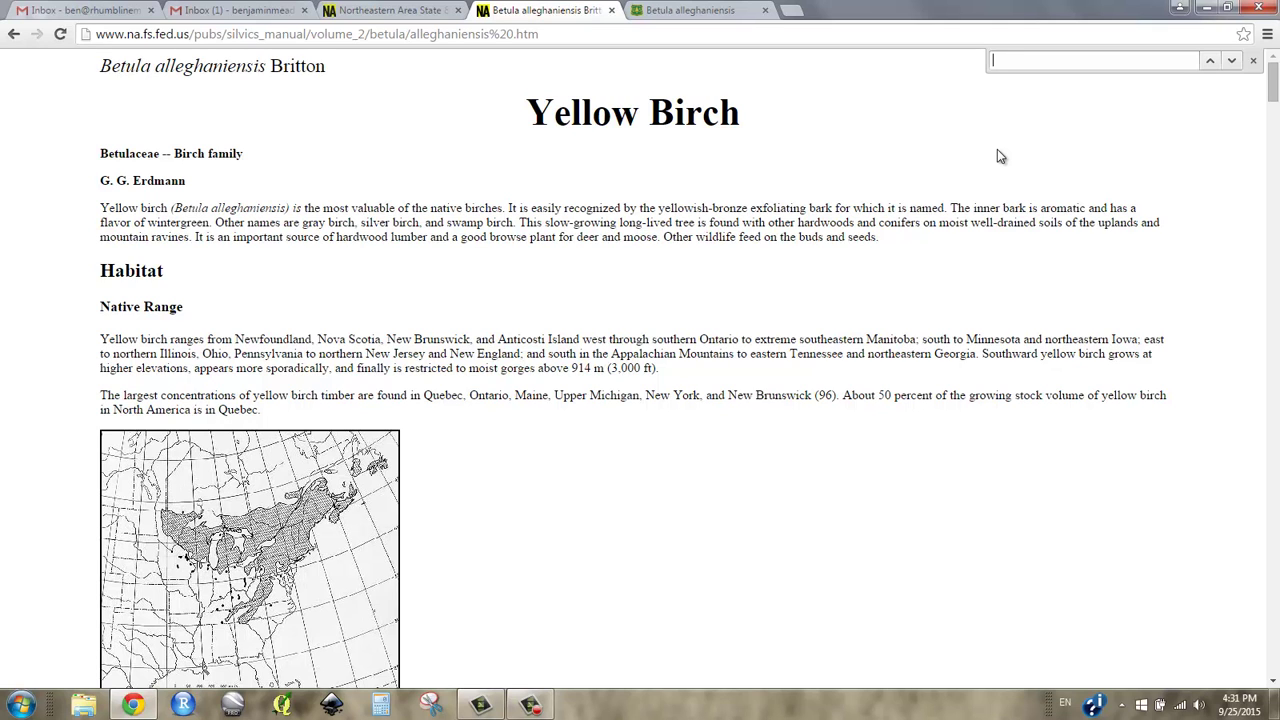
text(elevation)
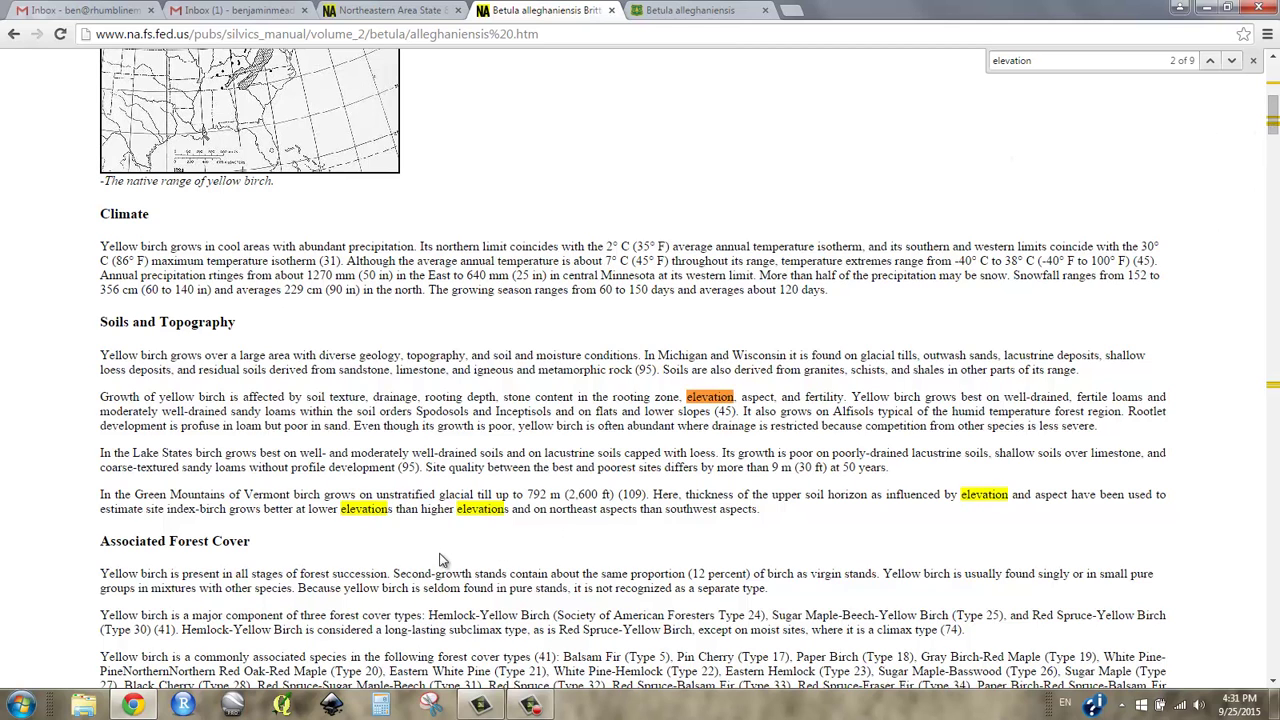
scroll(444, 560, down, 1)
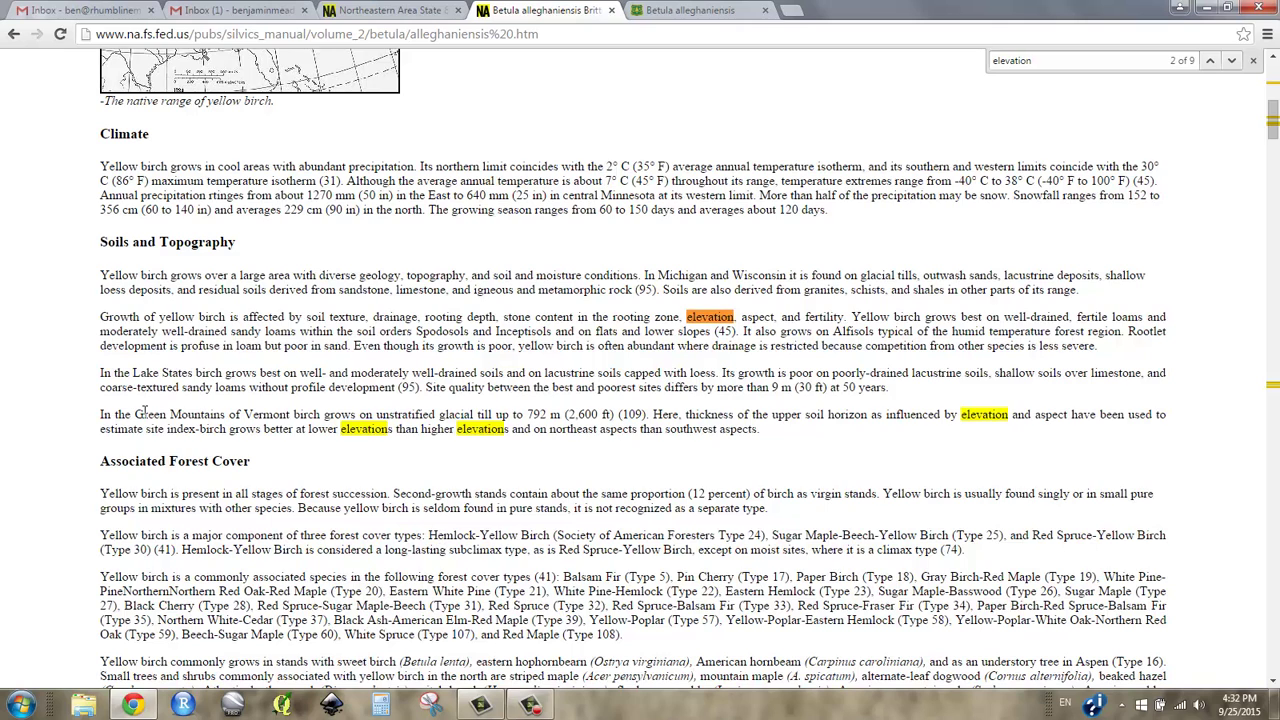
Highlight the Green Mountains of Vermont sentence and the unstratified glacial till phrase.
drag(135, 414, 508, 417)
click(376, 414)
drag(376, 414, 522, 414)
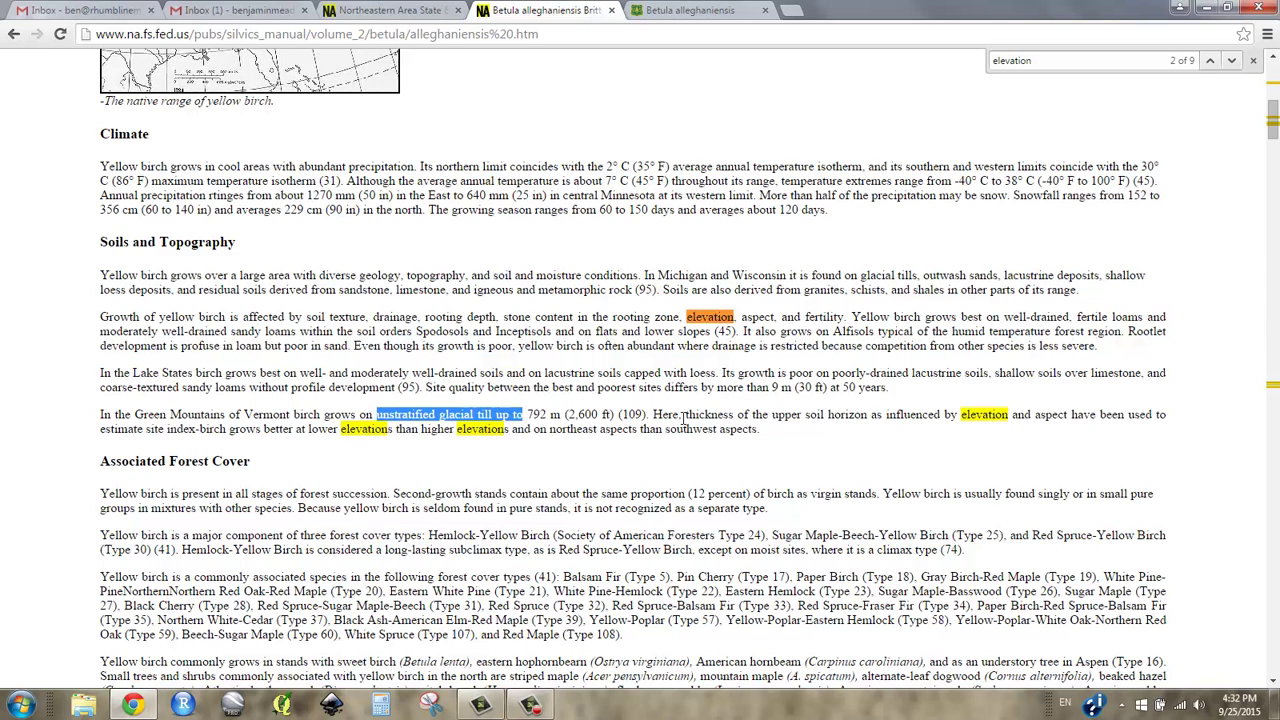
drag(655, 414, 1065, 410)
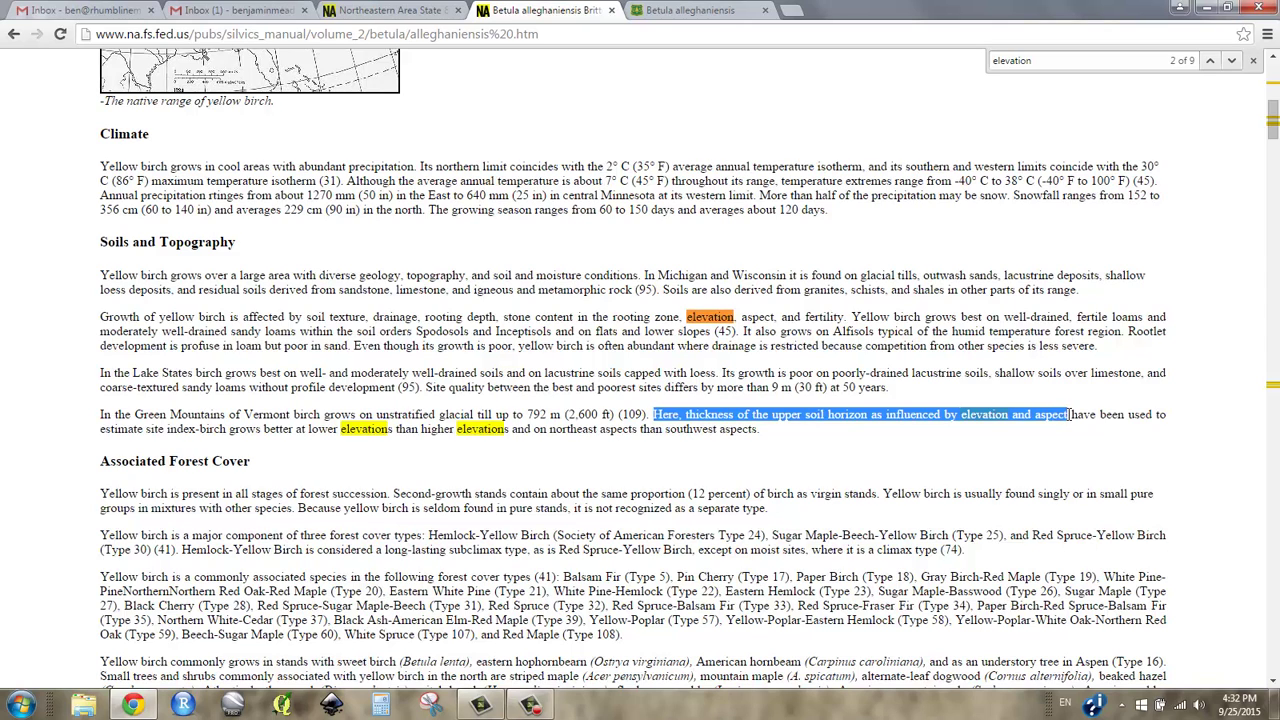
Highlight the finding on lower elevations and northeast versus southwest aspects, then select the search term.
drag(134, 428, 508, 429)
click(200, 429)
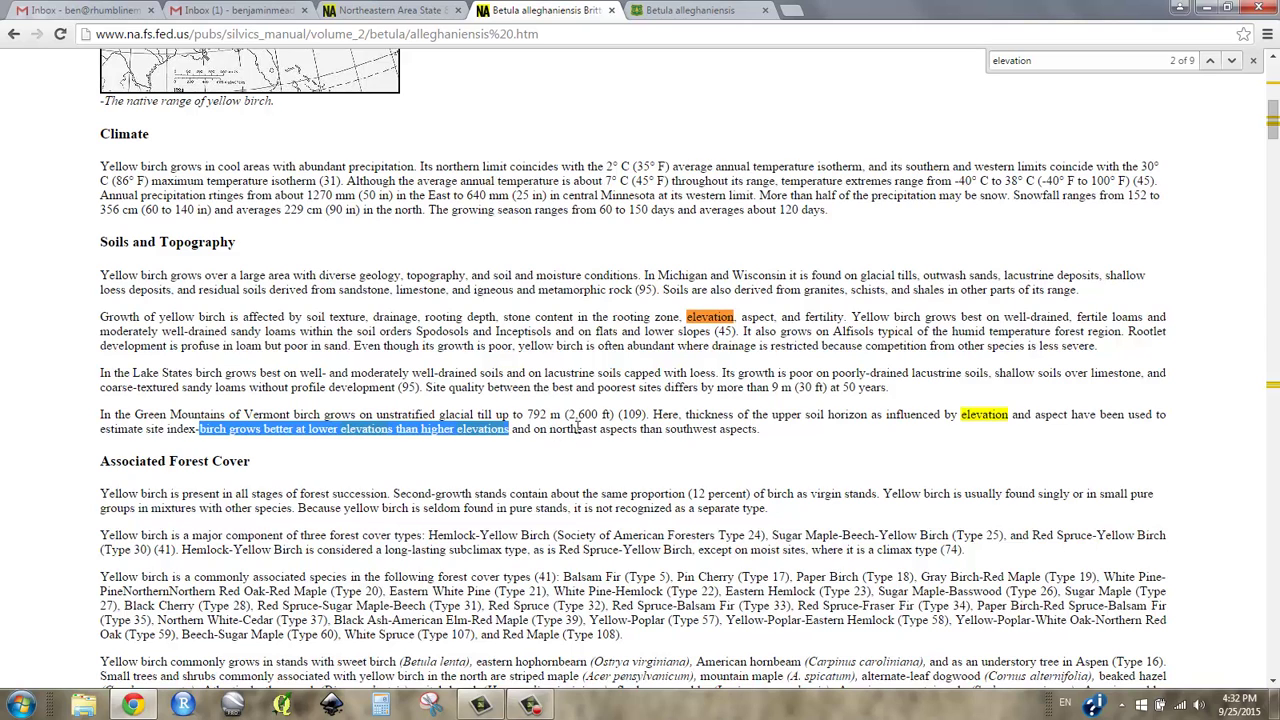
drag(640, 428, 762, 430)
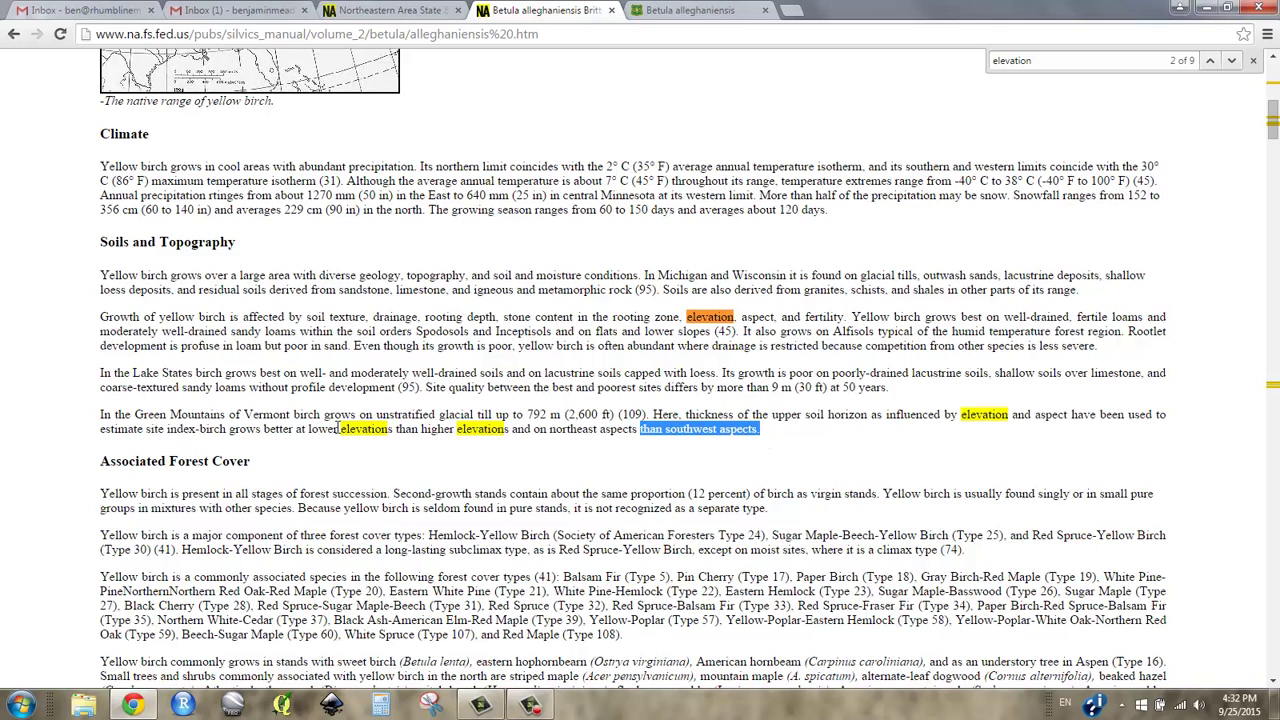
drag(789, 430, 308, 429)
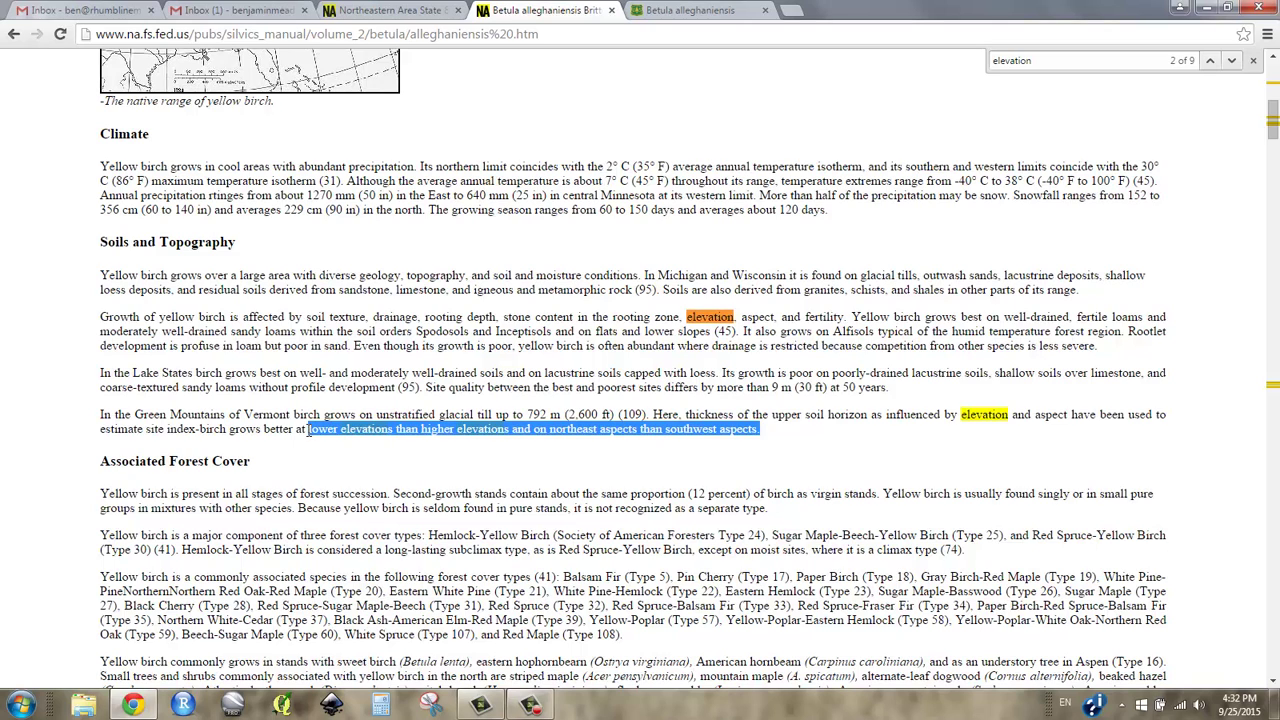
double_click(1100, 62)
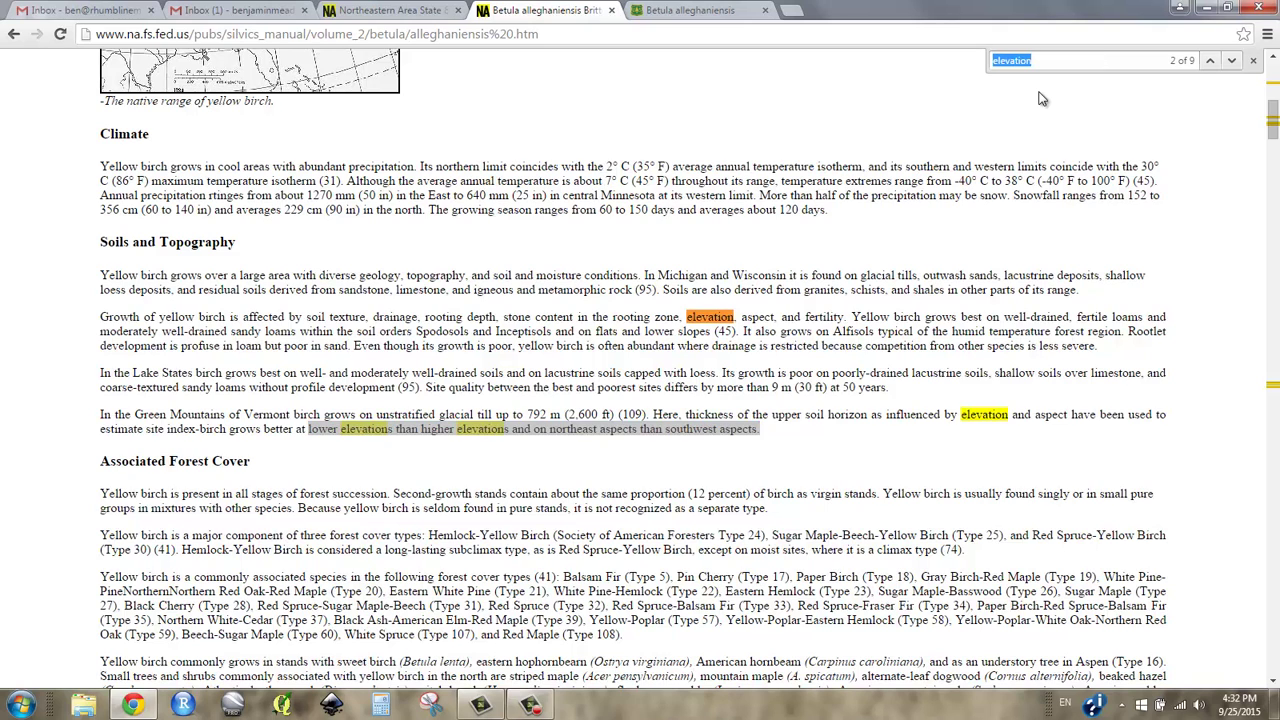
Search the article for 'forest' and highlight the three forest cover types sentence in Associated Forest Cover.
text(forest)
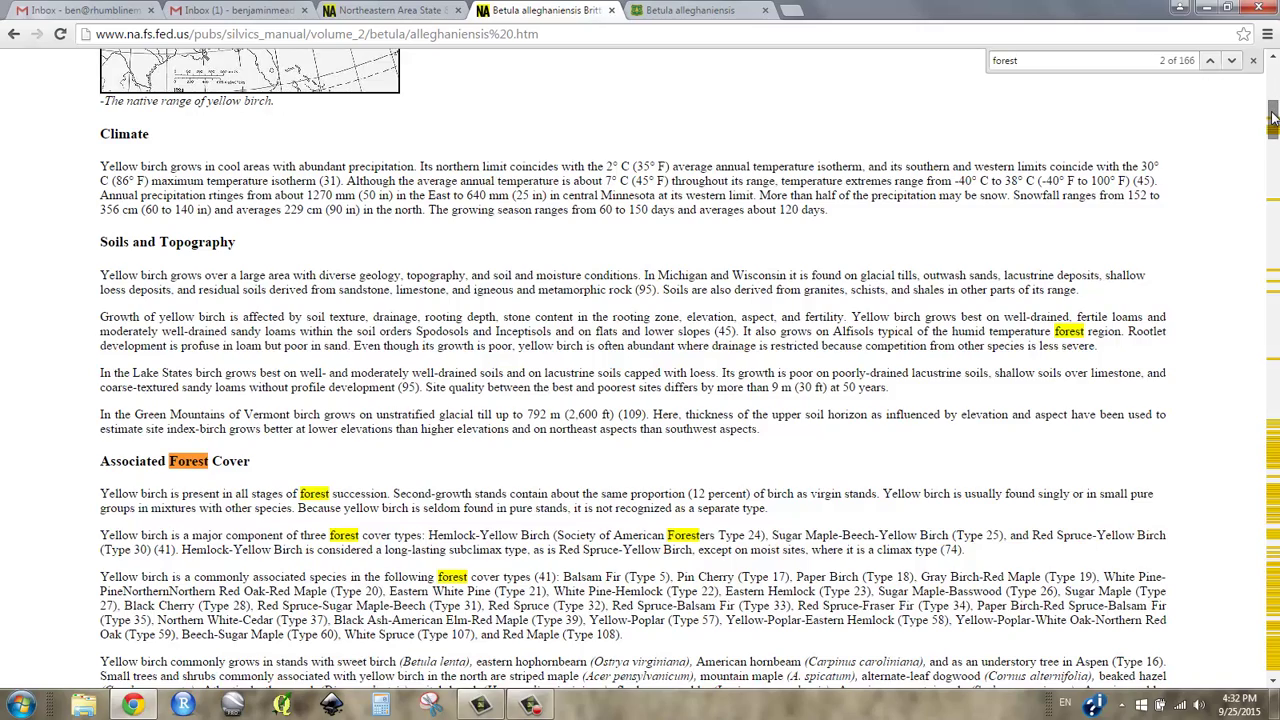
drag(1274, 119, 1274, 133)
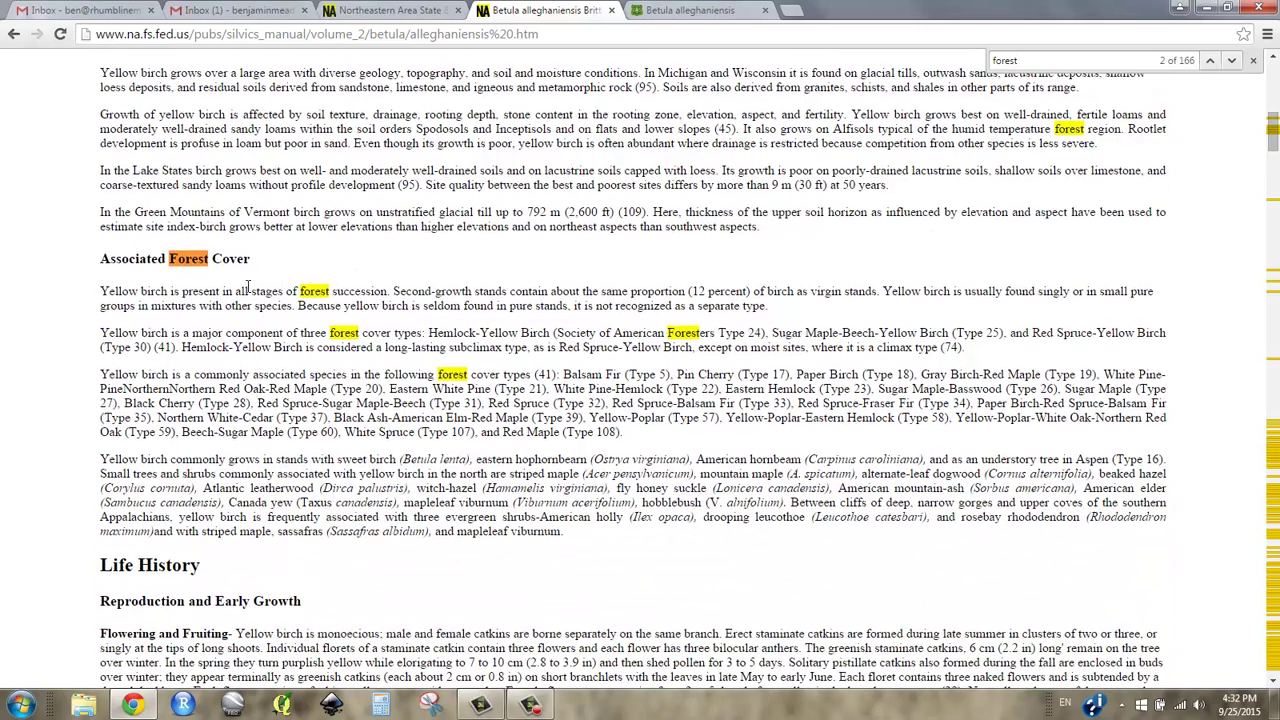
drag(247, 290, 388, 296)
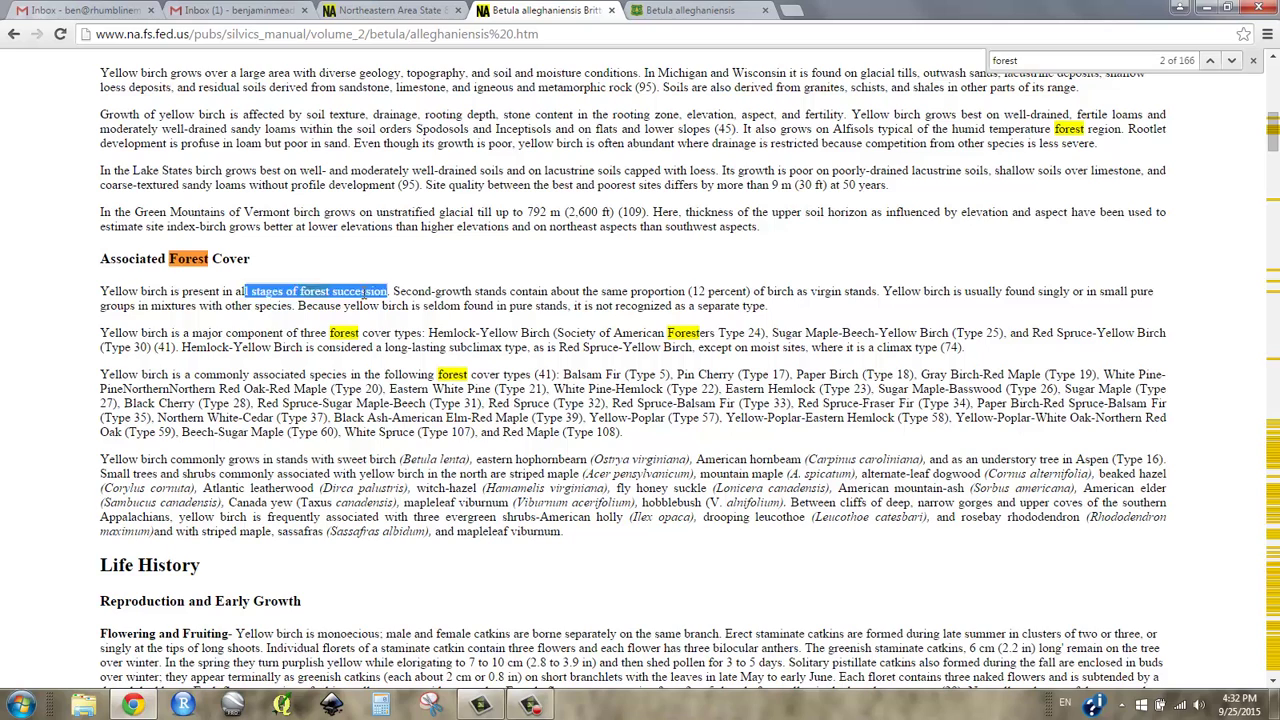
click(278, 292)
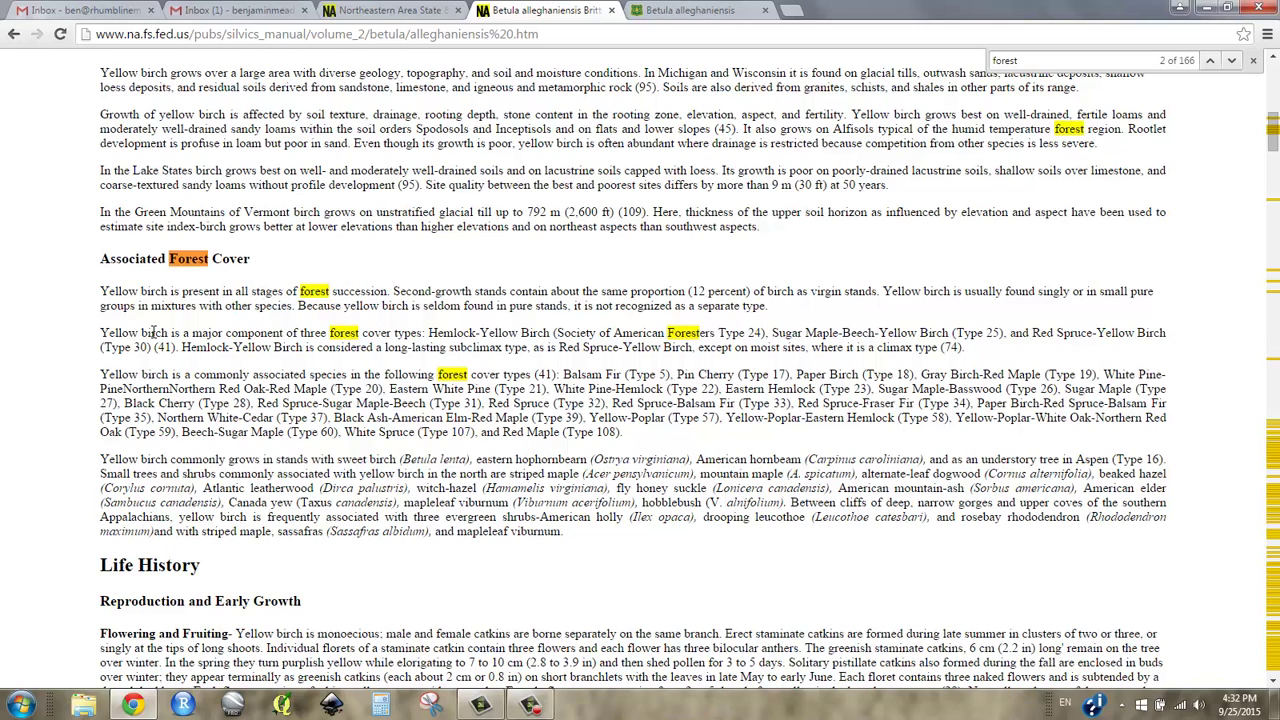
drag(153, 333, 420, 333)
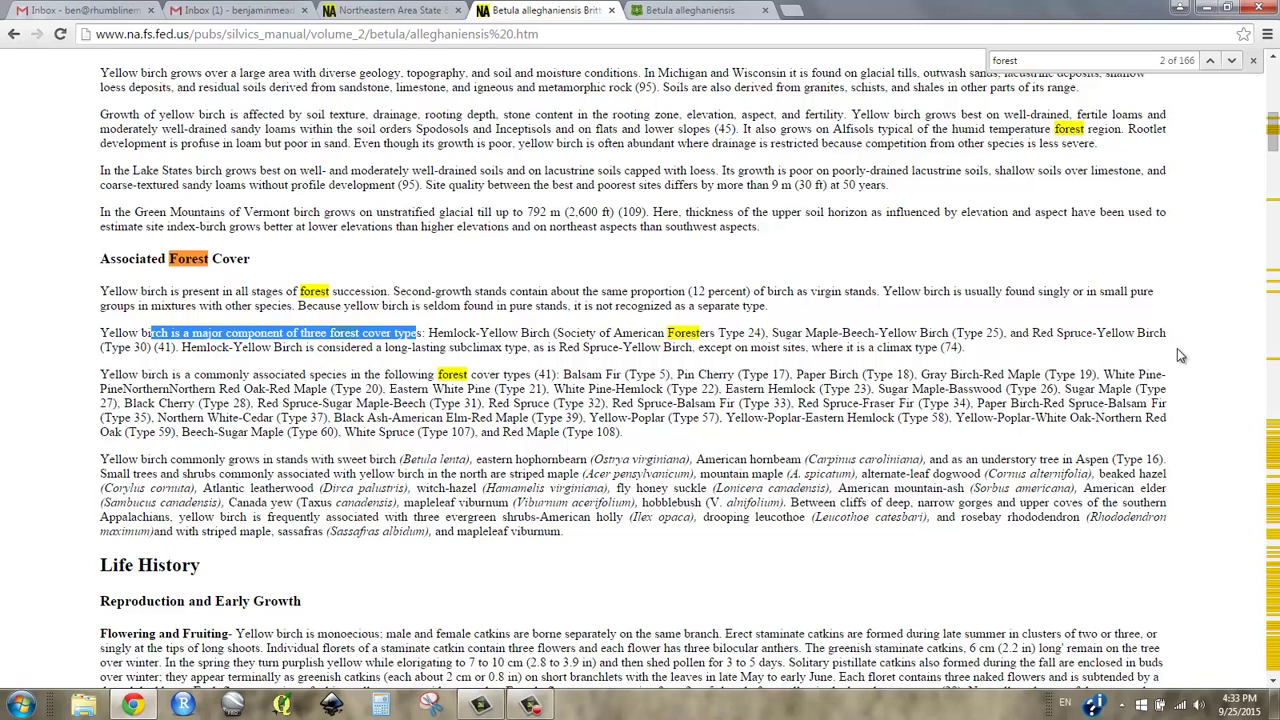
click(430, 348)
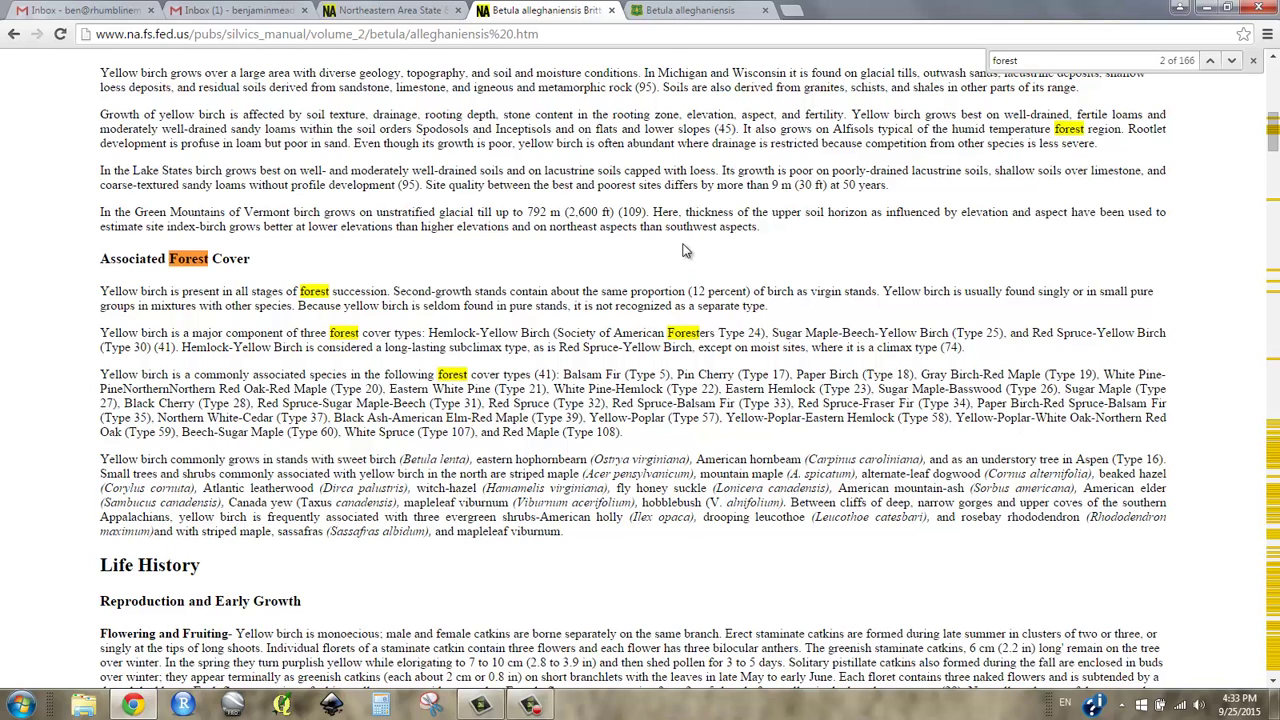
On the FEIS Betula alleghaniensis page, find 'transition' and highlight the Elevation paragraph's elevation range sentence.
click(685, 11)
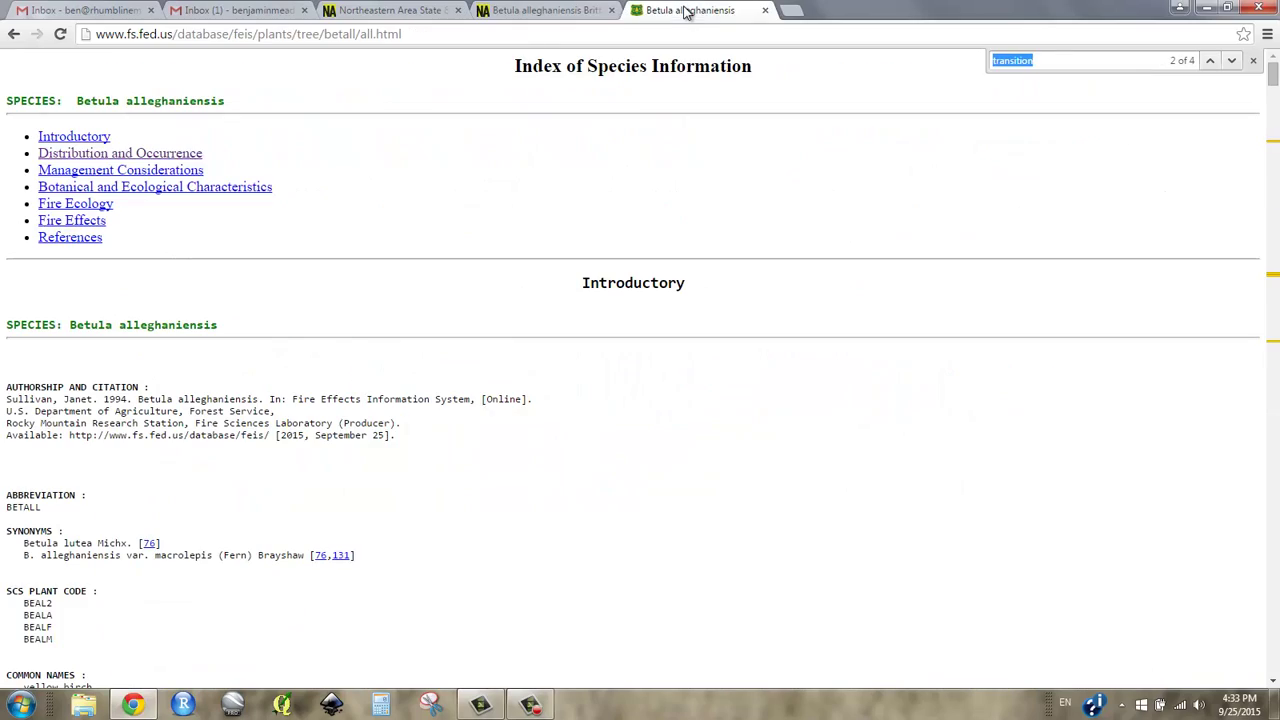
text(transition)
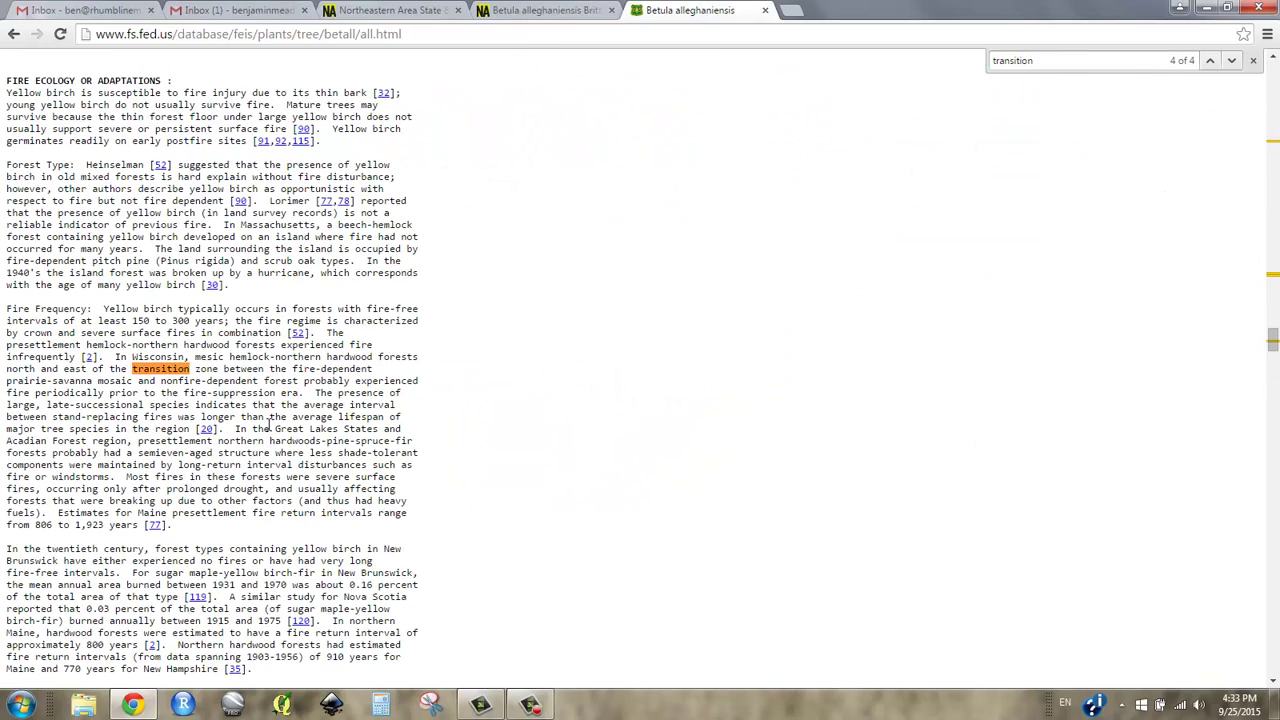
scroll(132, 380, down, 10)
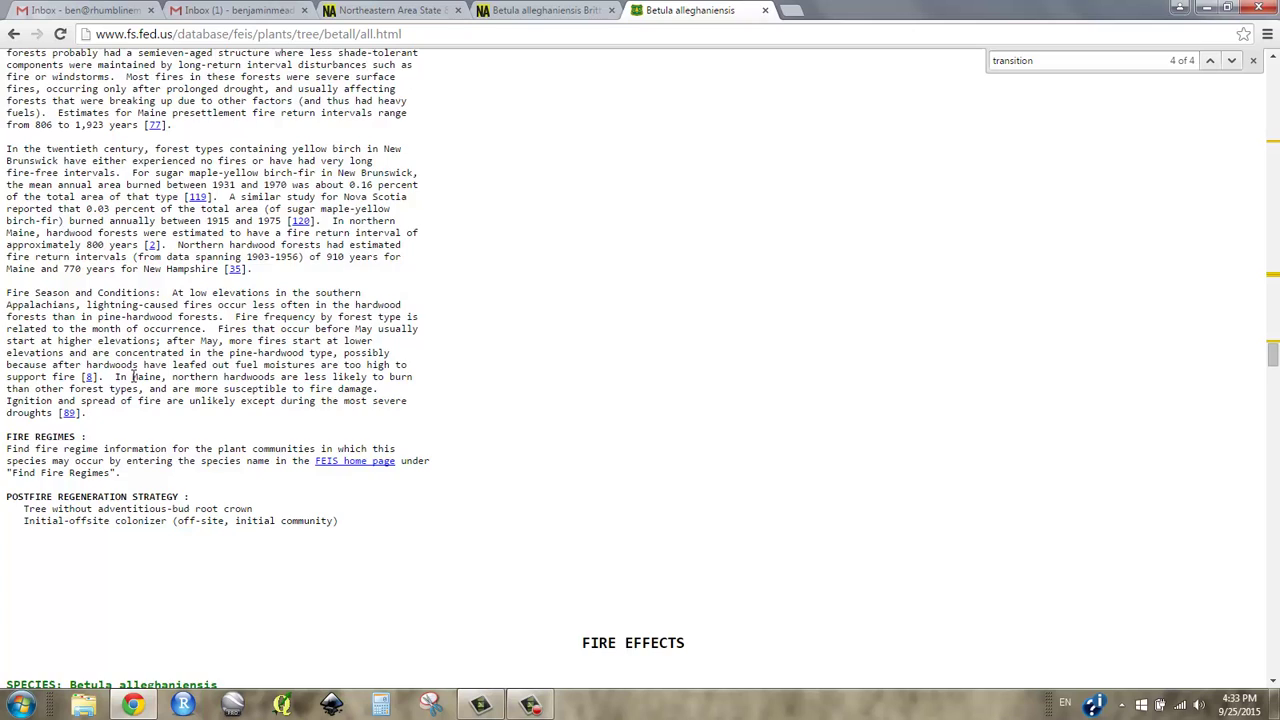
click(1211, 62)
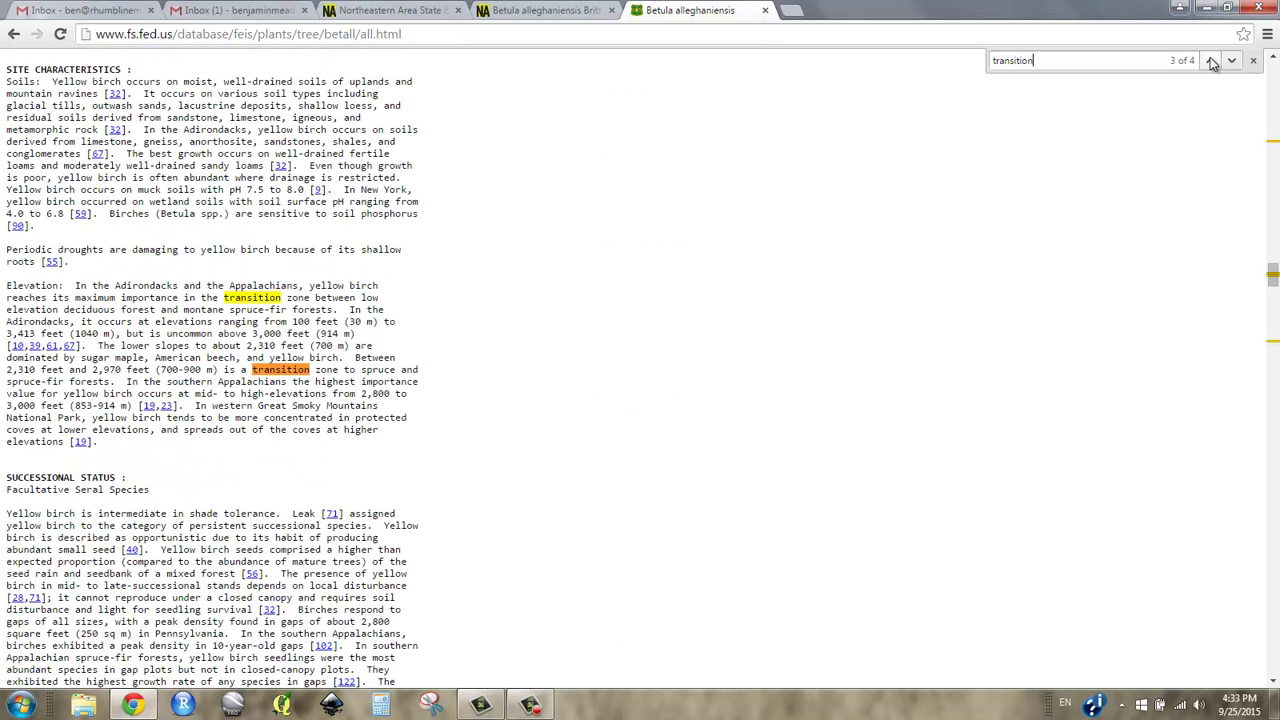
drag(185, 298, 333, 310)
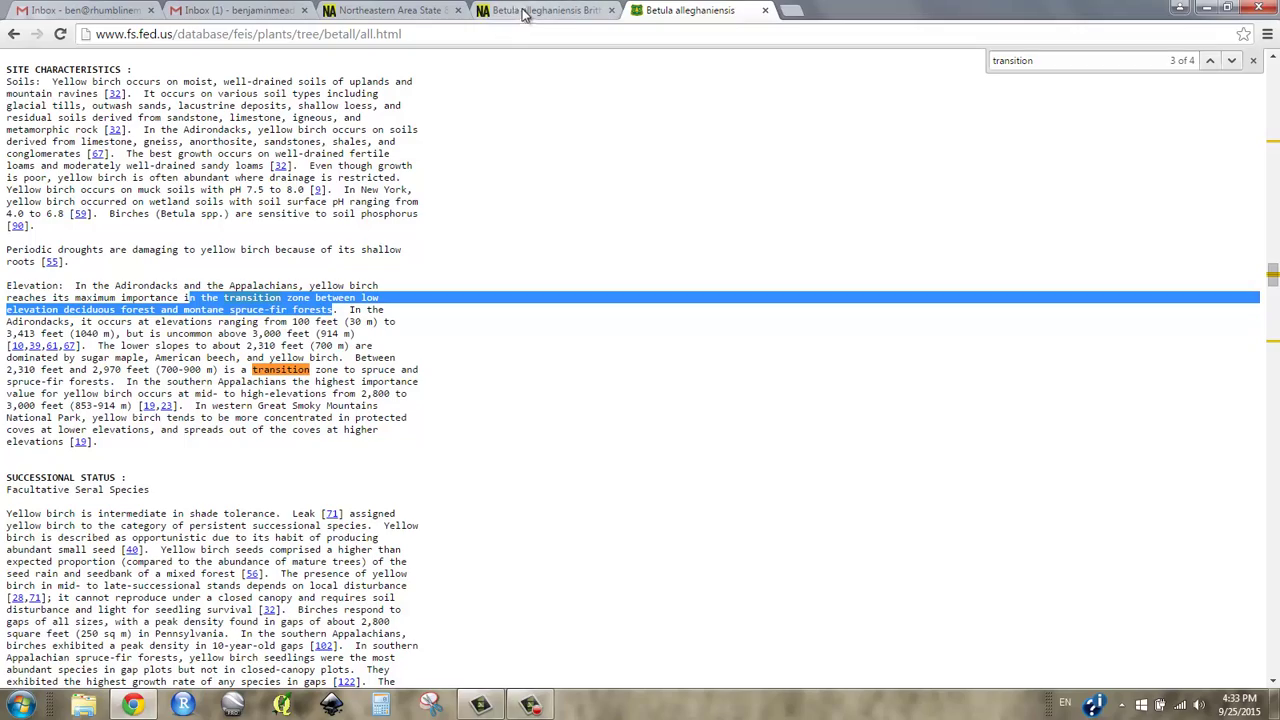
Close the FEIS tab and highlight the Green Mountains of Vermont birch phrase in the silvics article.
click(766, 11)
scroll(343, 328, up, 3)
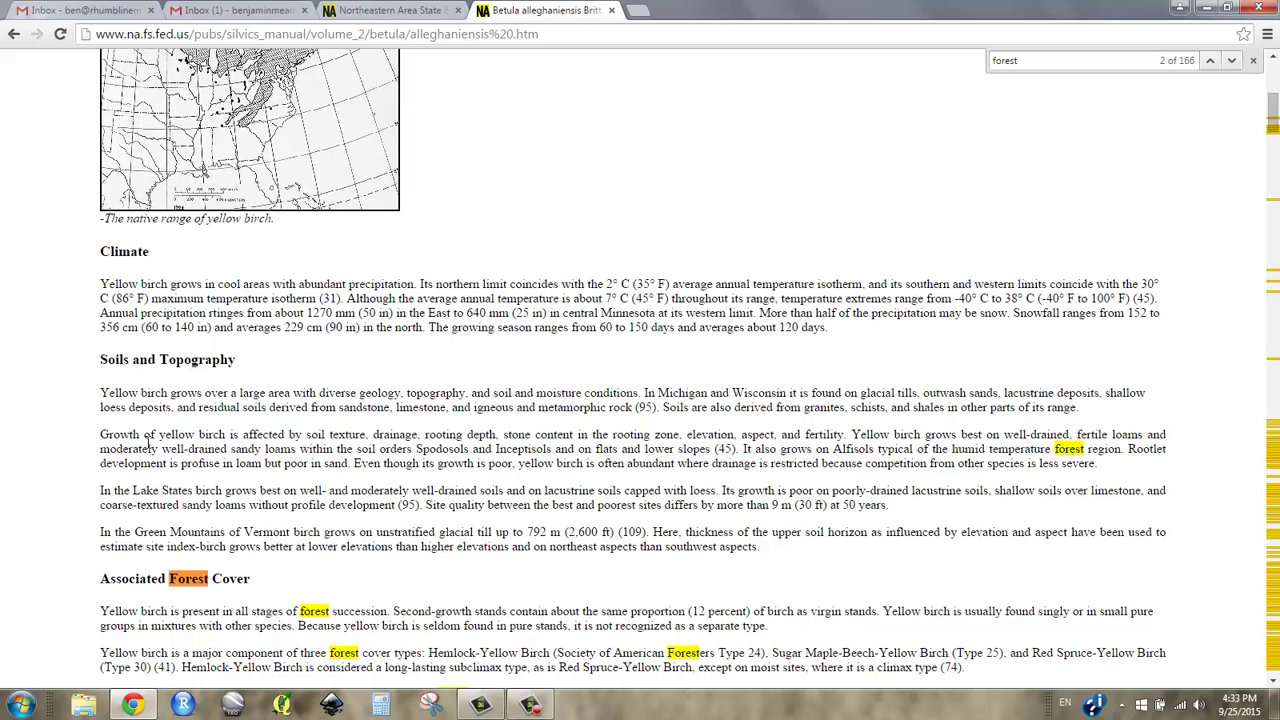
drag(137, 531, 321, 536)
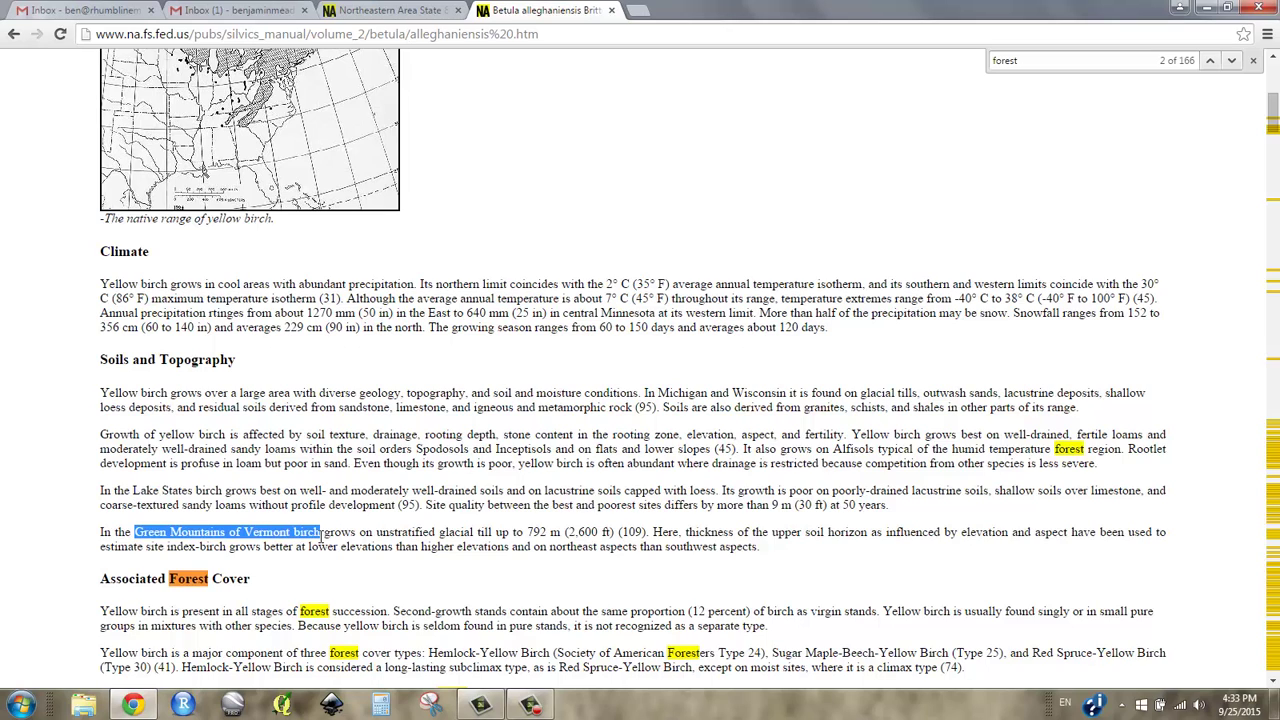
scroll(521, 413, down, 2)
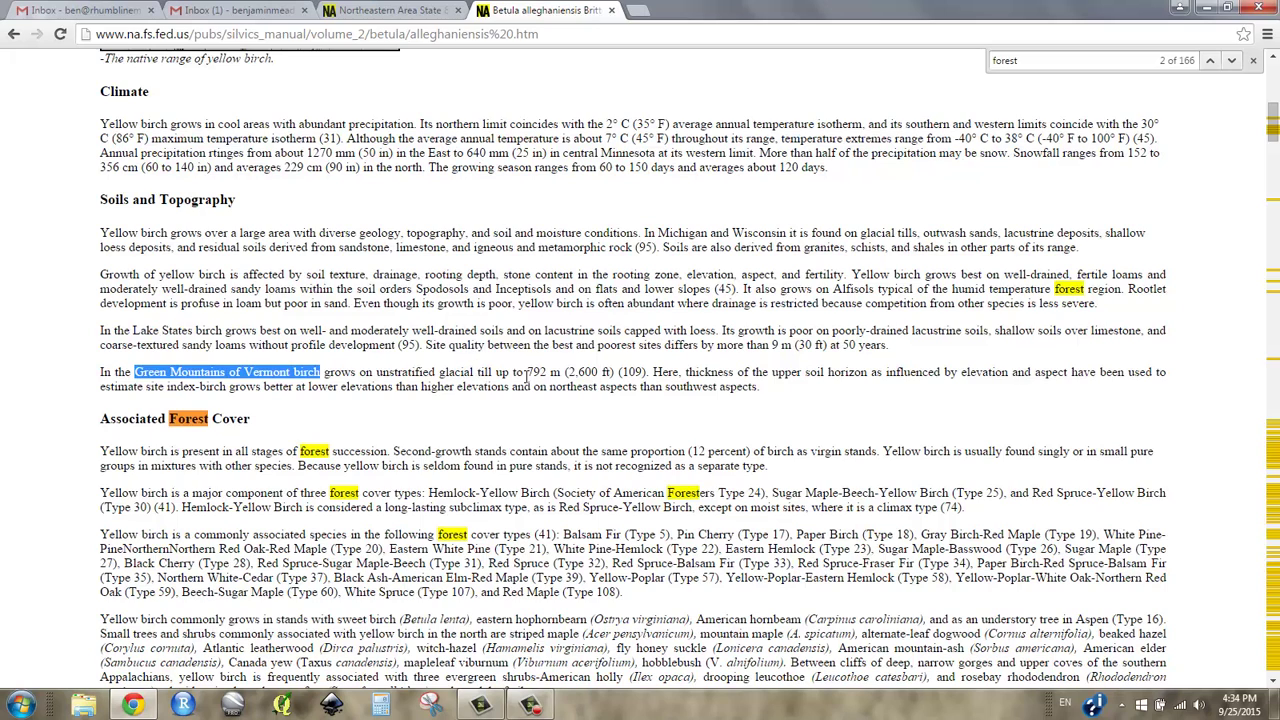
Highlight the 792 m elevation value in the Green Mountains paragraph.
drag(529, 372, 549, 375)
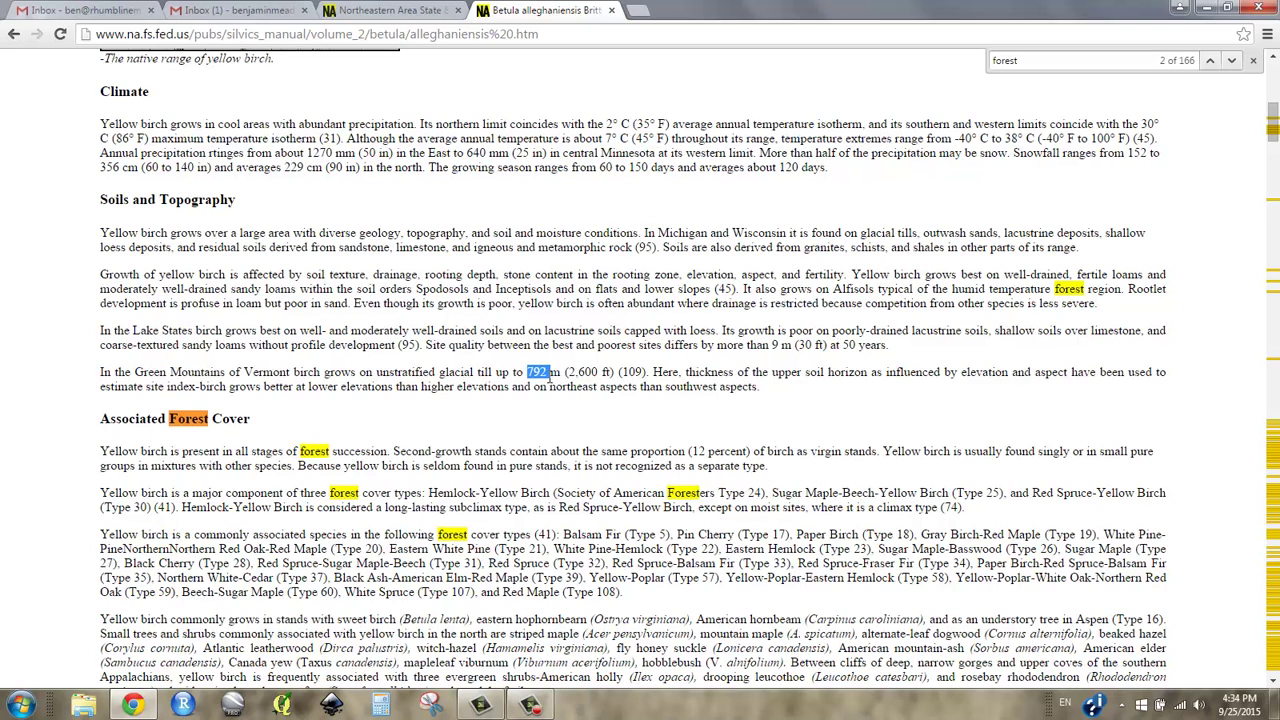
triple_click(549, 376)
double_click(549, 376)
click(540, 372)
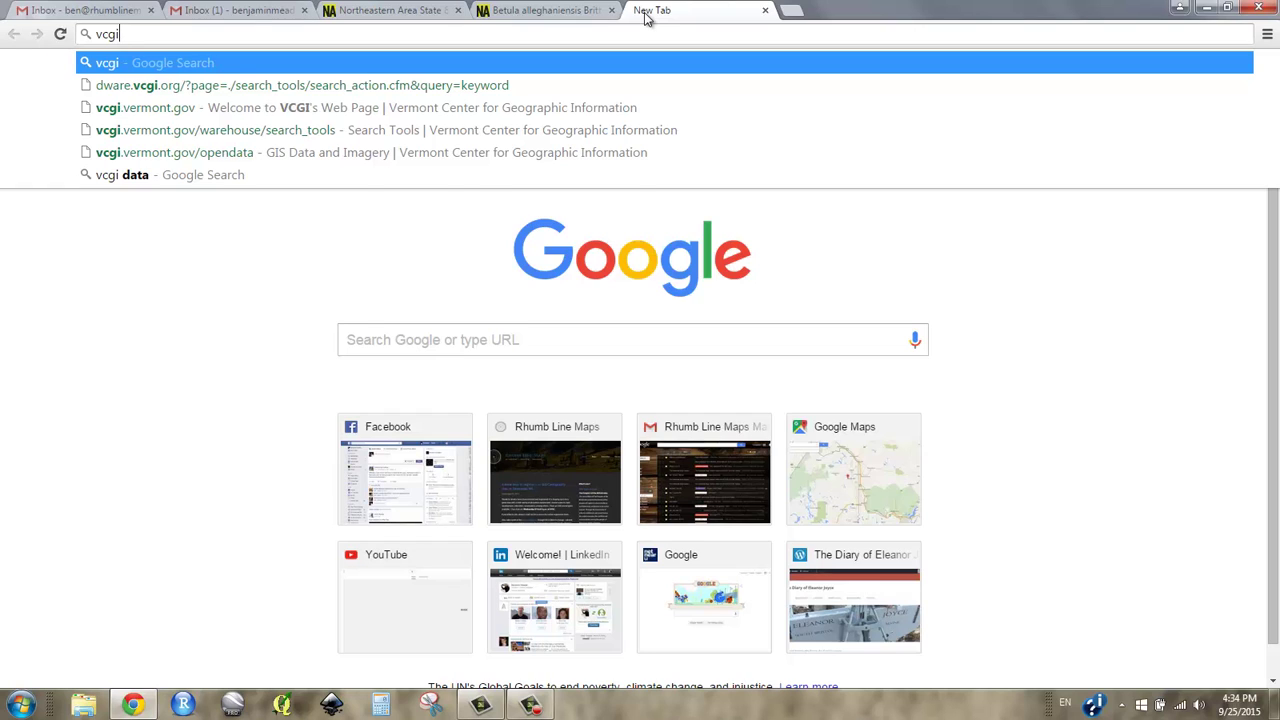
Search the web for 'vermont gis data'.
key(BackSpace)
key(BackSpace)
key(BackSpace)
text(vermont gis da)
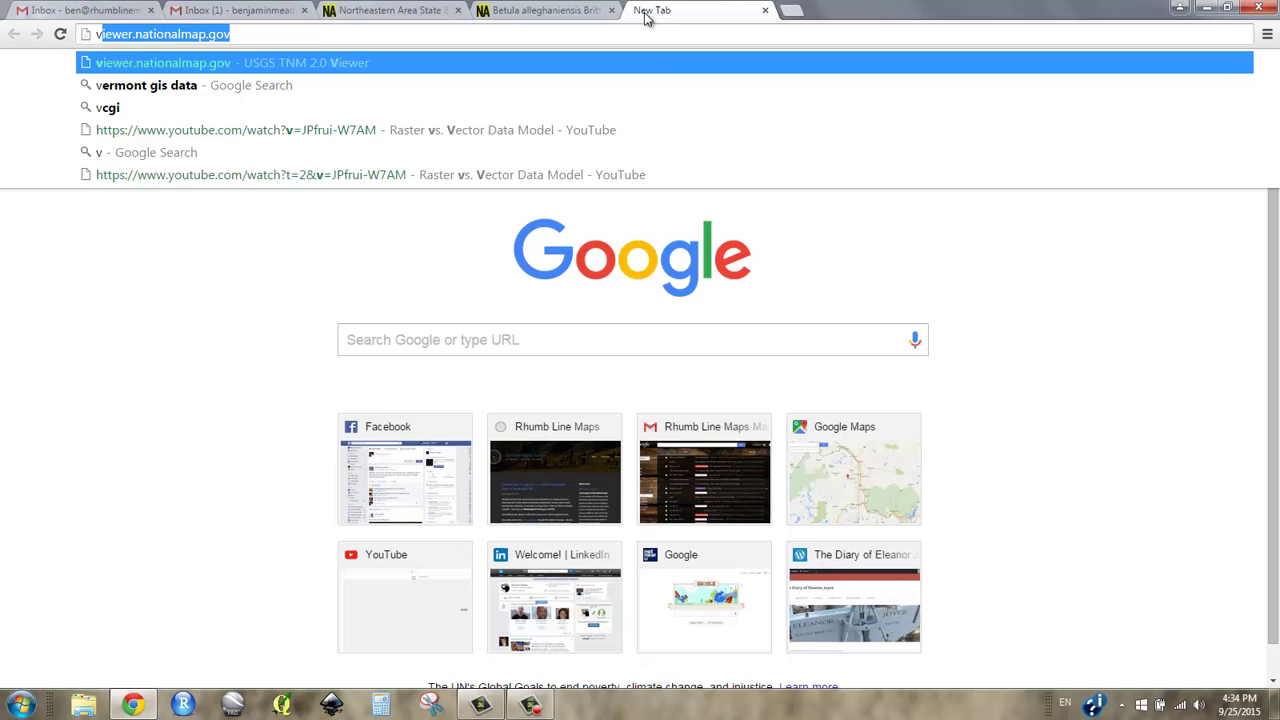
key(Return)
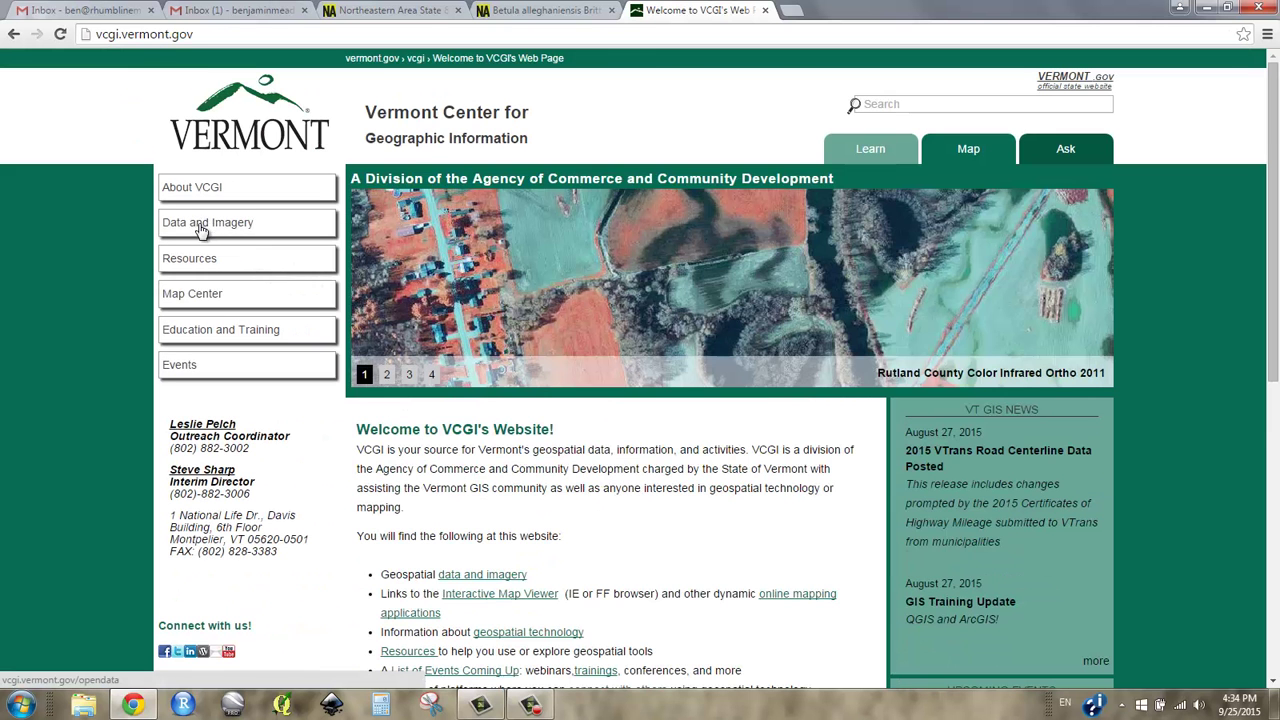
On VCGI's GIS Data and Imagery page, run a keyword search for 'elevation'.
click(201, 229)
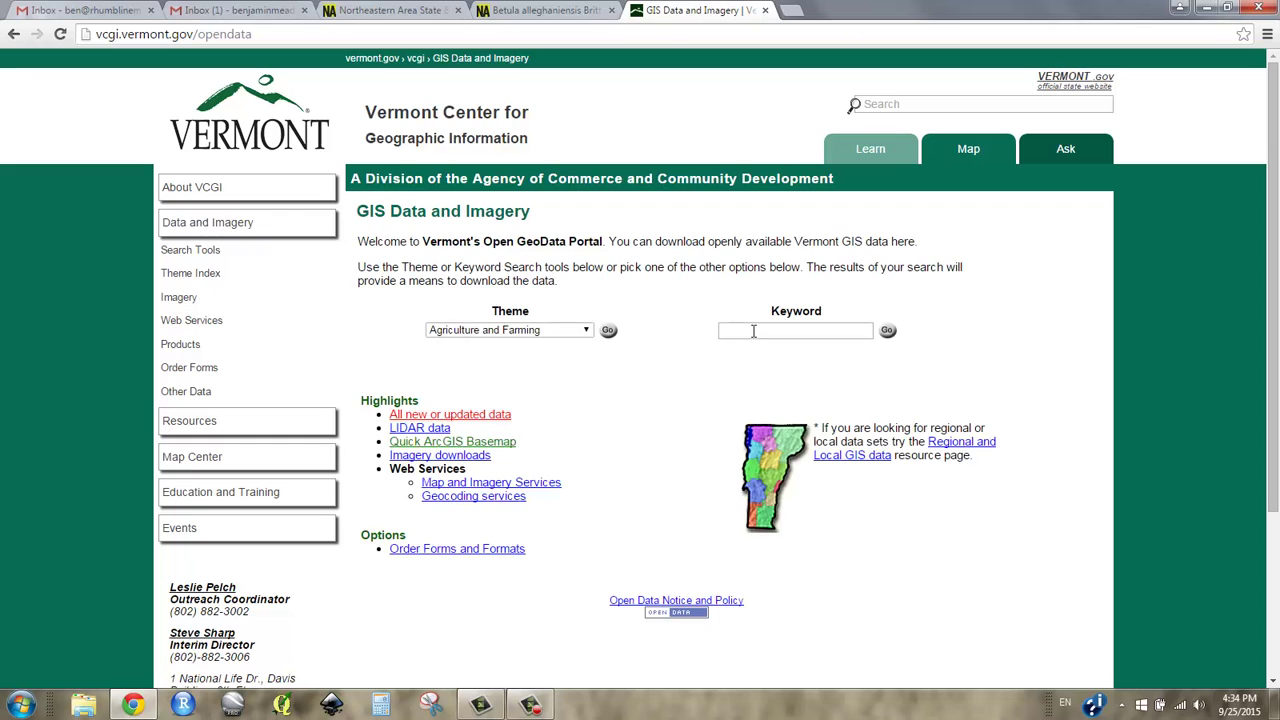
click(753, 331)
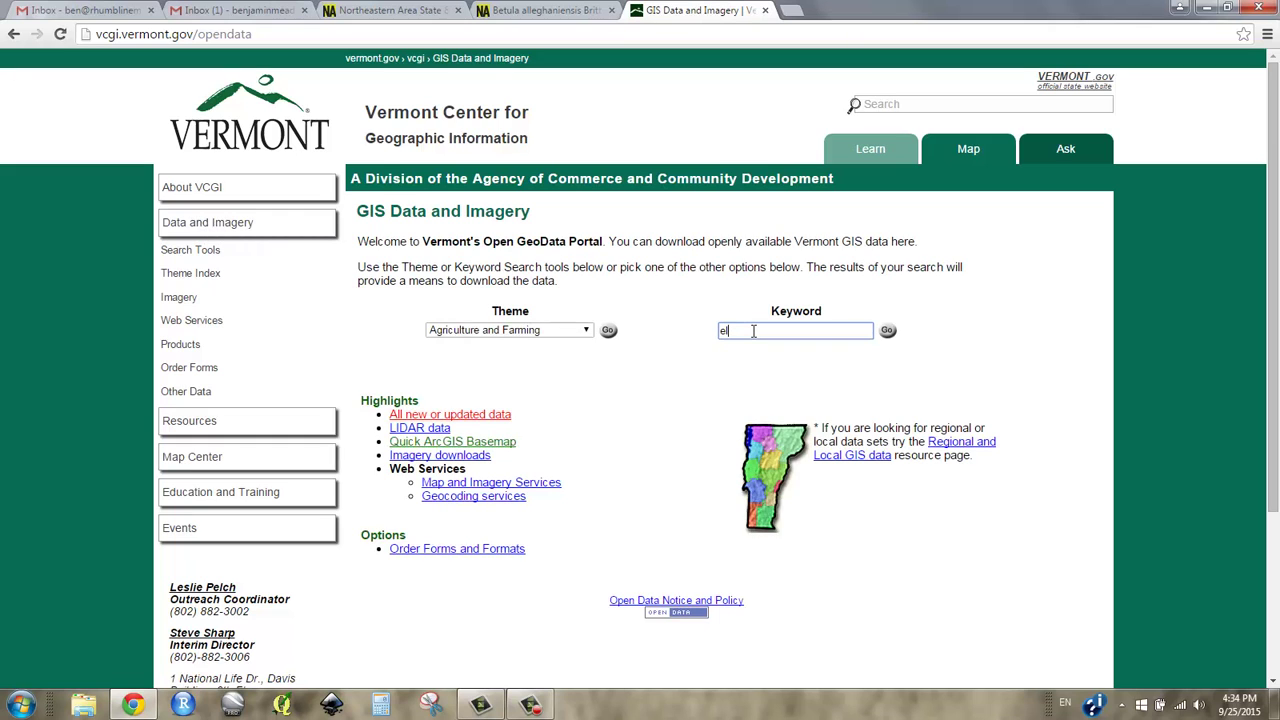
text(elevation)
key(Return)
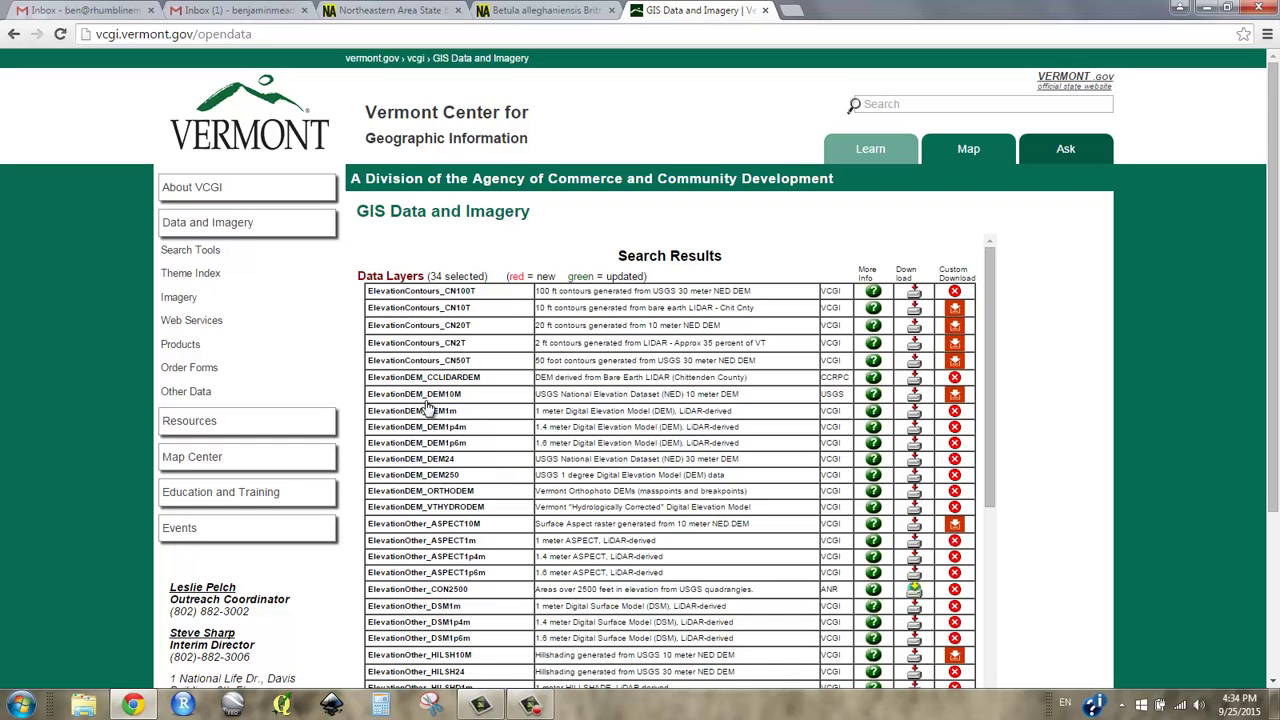
Download the 30 meter ElevationDEM_DEM24 layer and go back to the VCGI search page.
scroll(447, 412, down, 2)
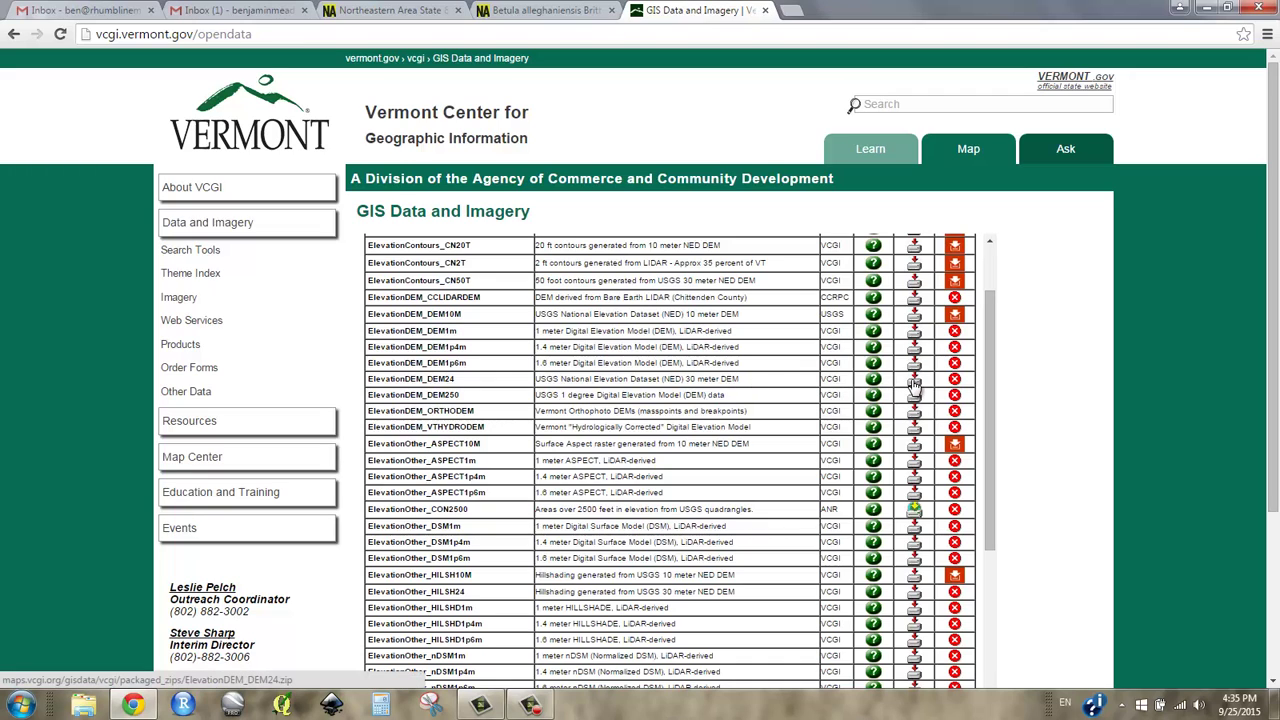
click(914, 383)
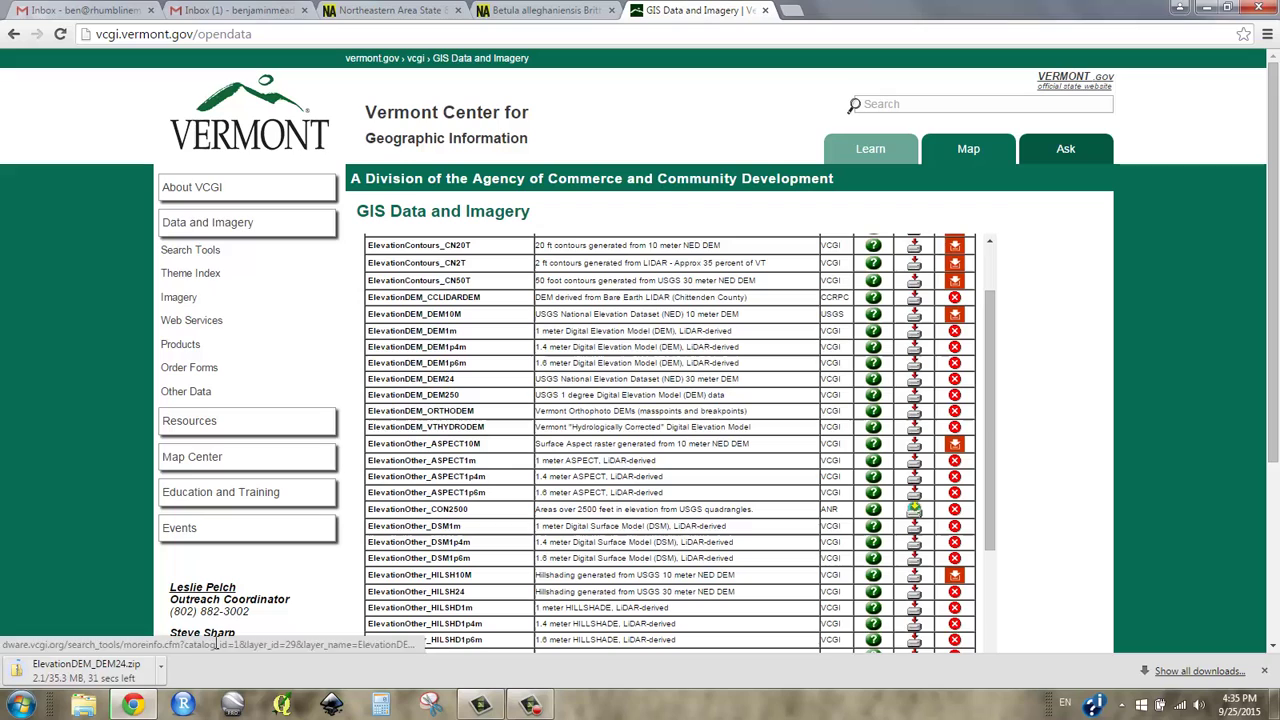
click(13, 35)
Run a VCGI keyword search for 'landcover'.
double_click(764, 331)
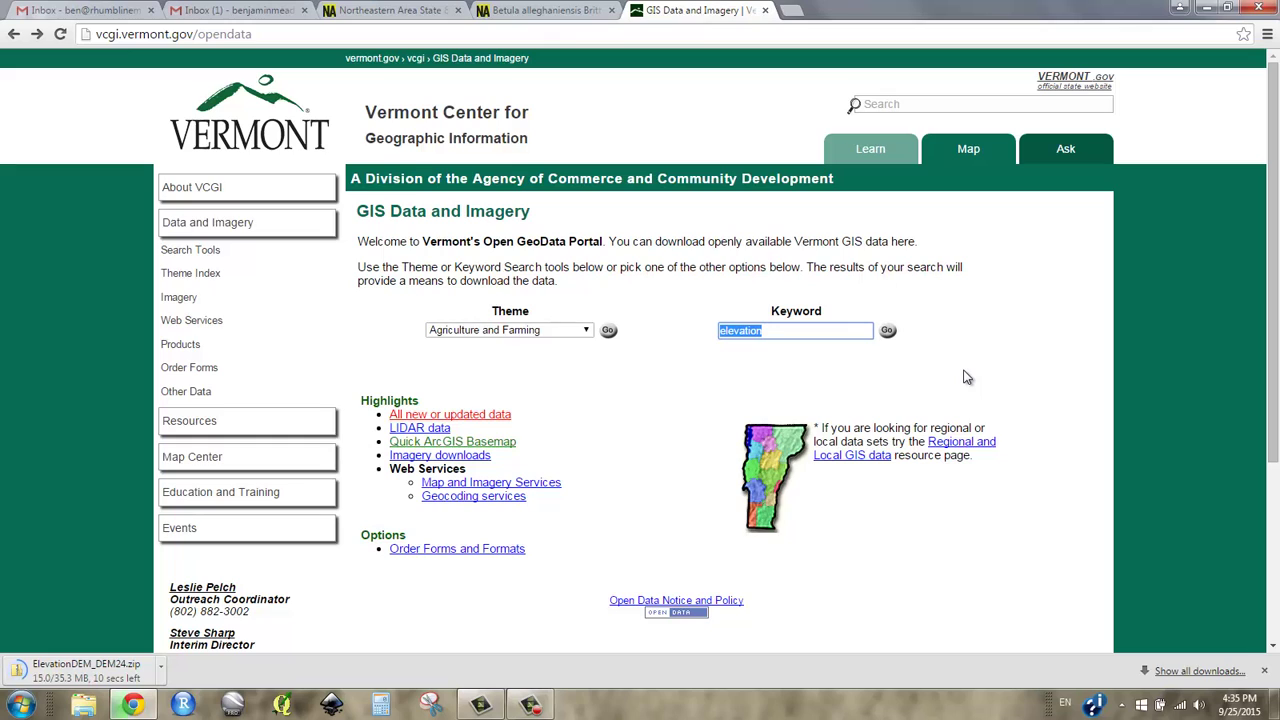
text(land)
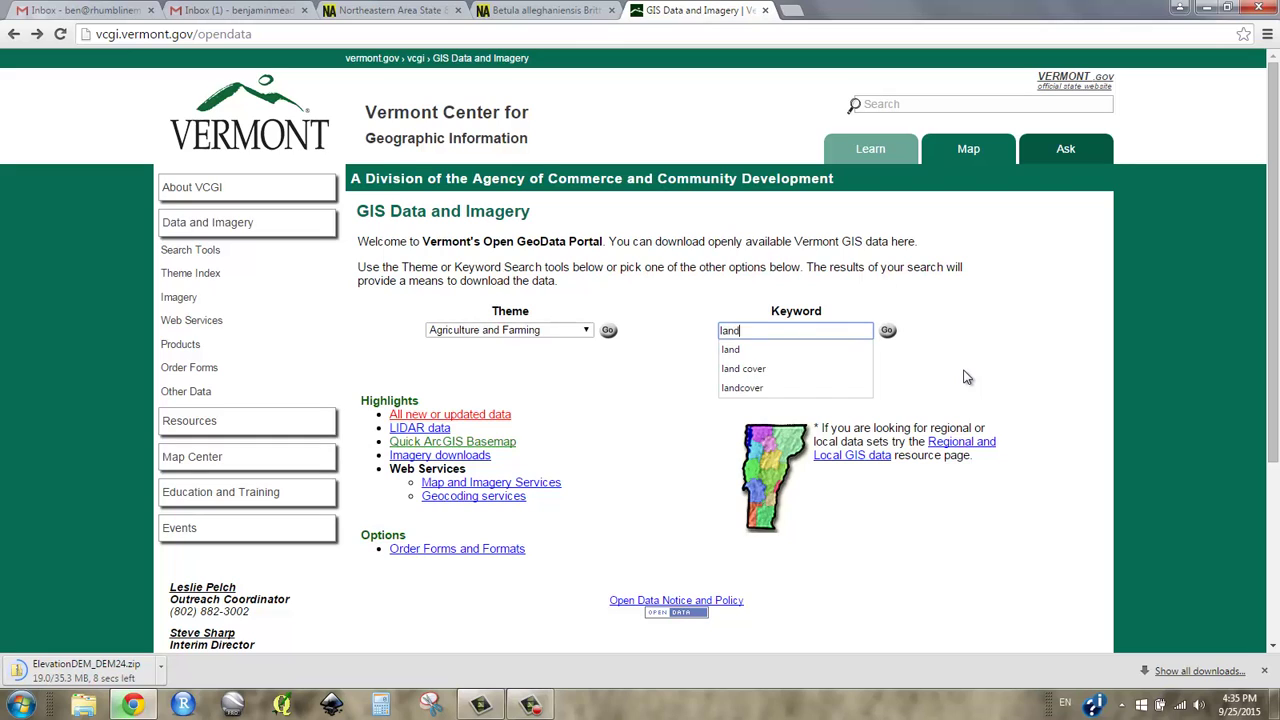
text(cover)
key(Return)
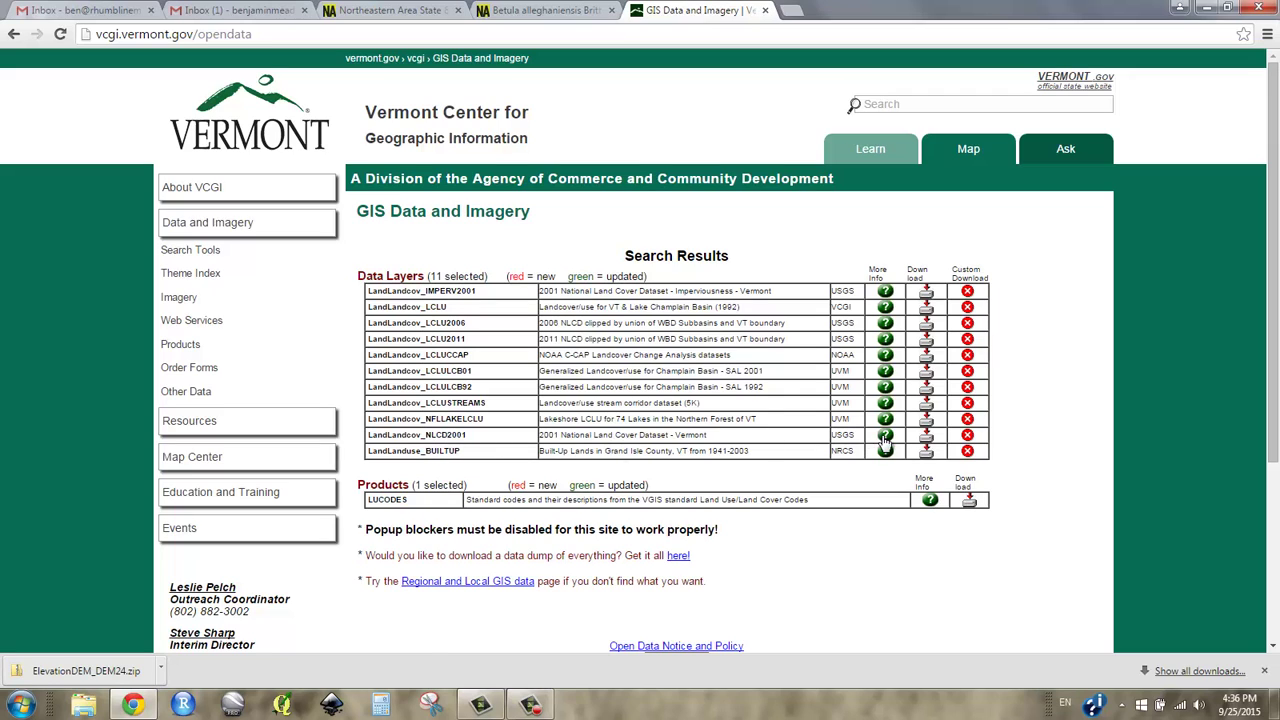
Download LandLandcov_NLCD2001 and drag ElevationDEM_DEM24.zip from the download bar onto the desktop.
click(925, 439)
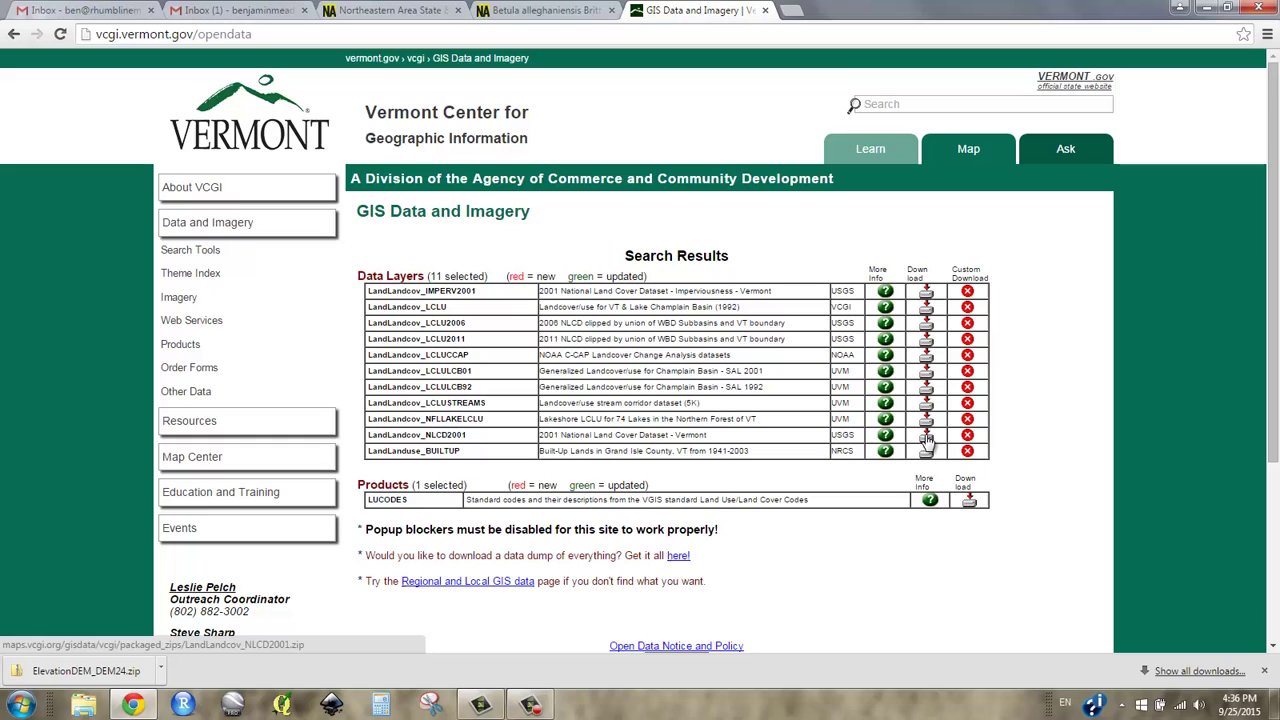
key(super+Right)
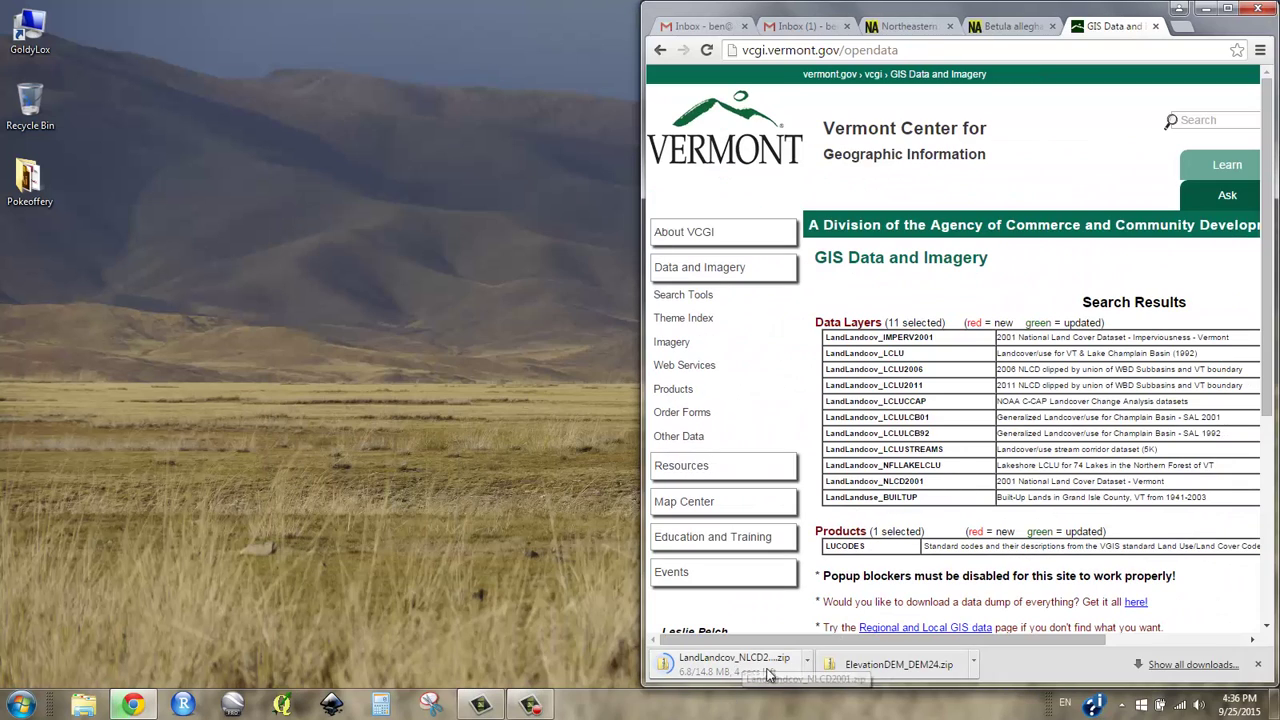
drag(874, 672, 45, 310)
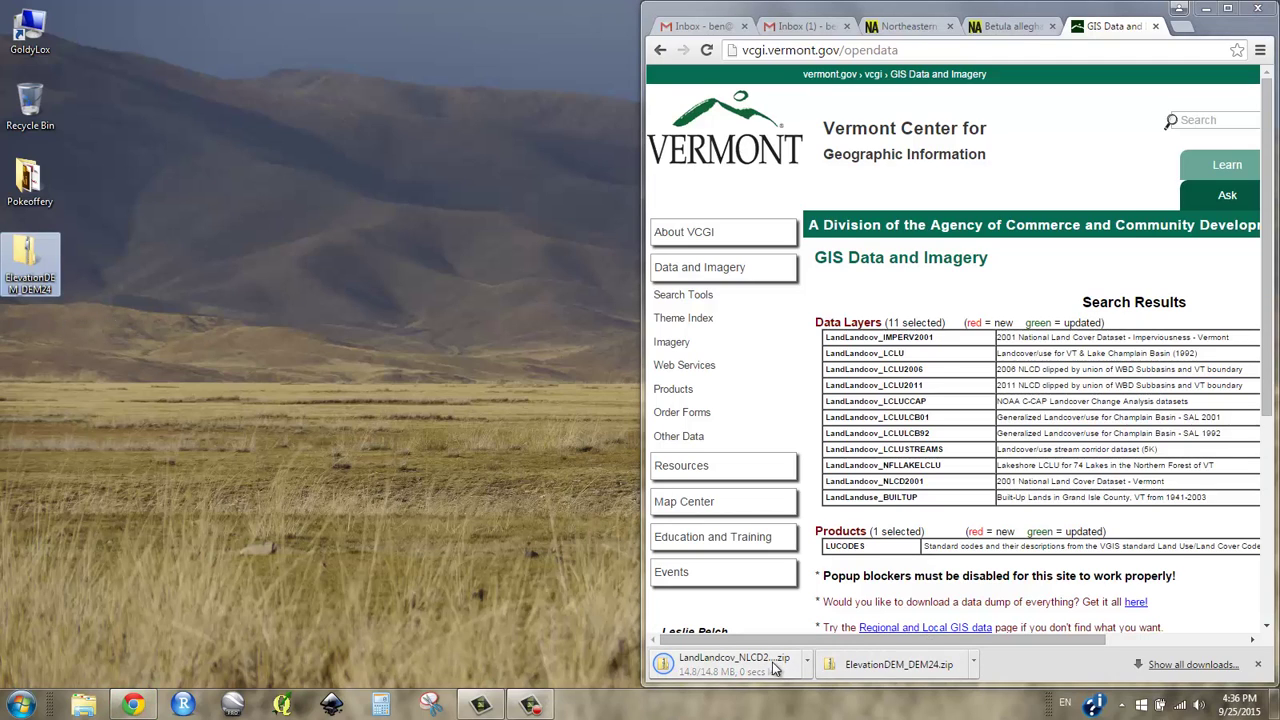
Copy the NLCD zip to the desktop, create a folder named Tutorial2, and move both zips into it.
drag(765, 676, 35, 330)
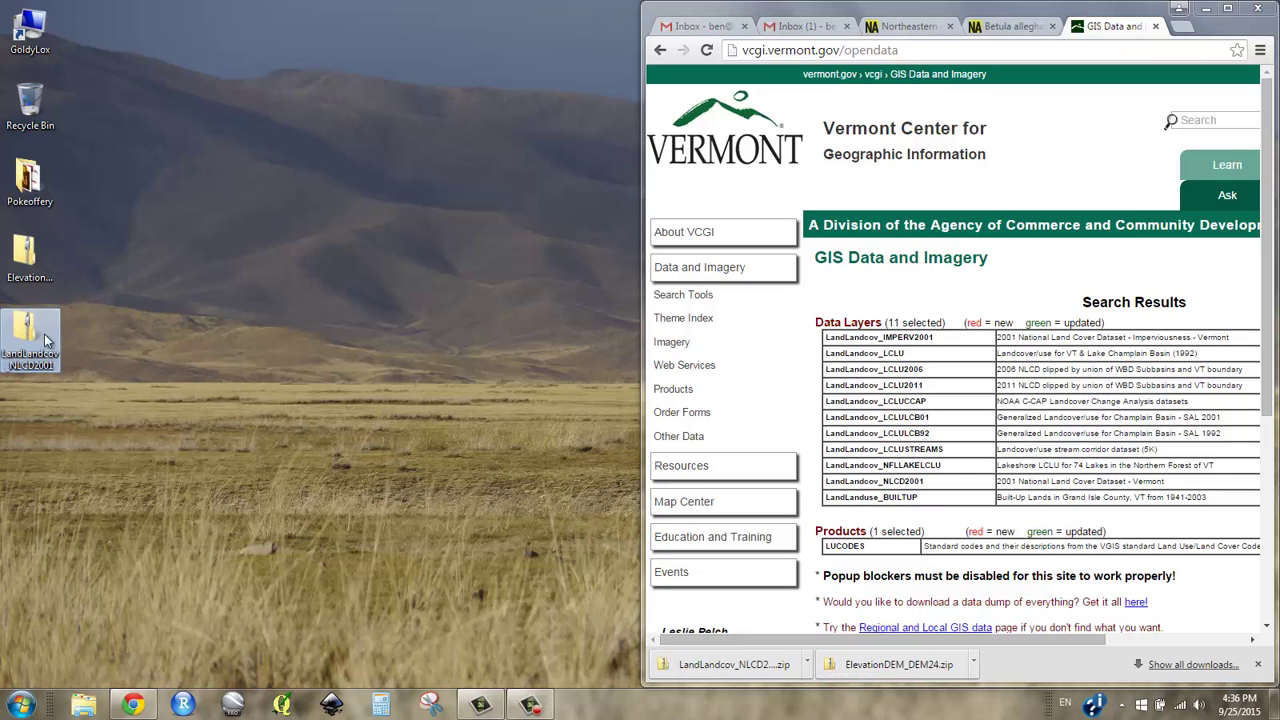
click(146, 344)
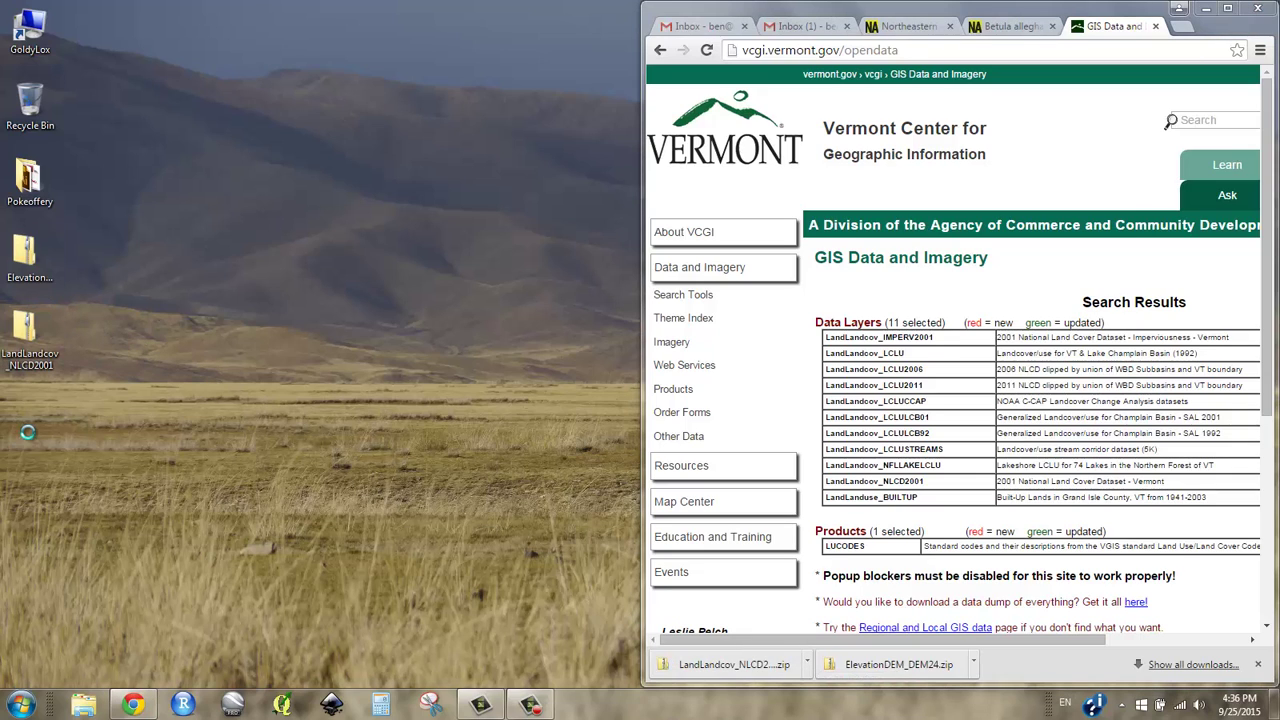
right_click(22, 427)
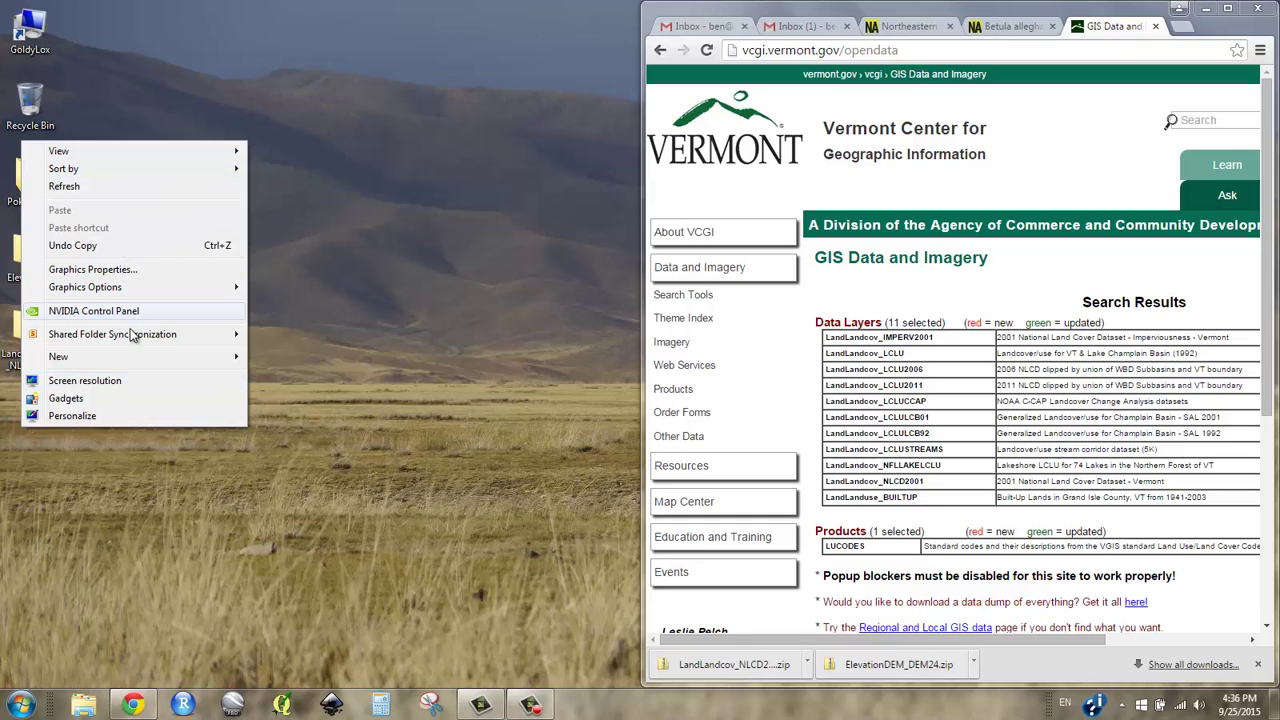
mouse_move(137, 361)
click(316, 360)
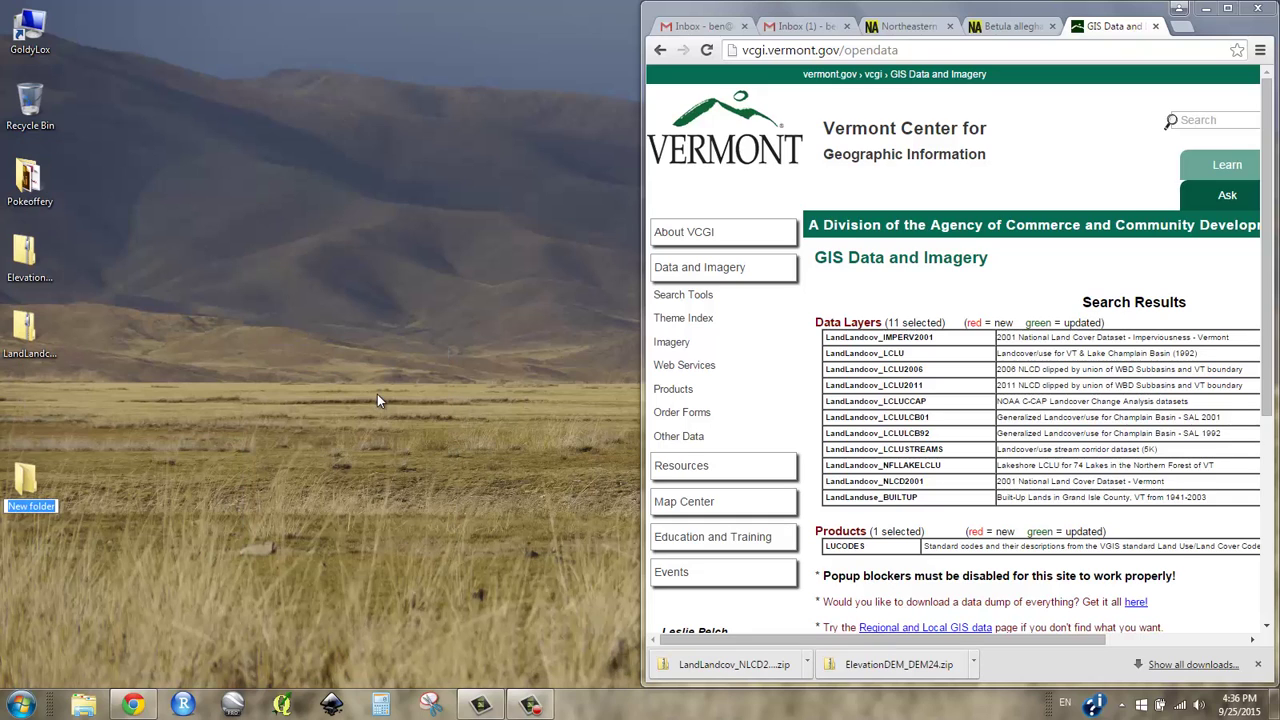
text(Tutorial)
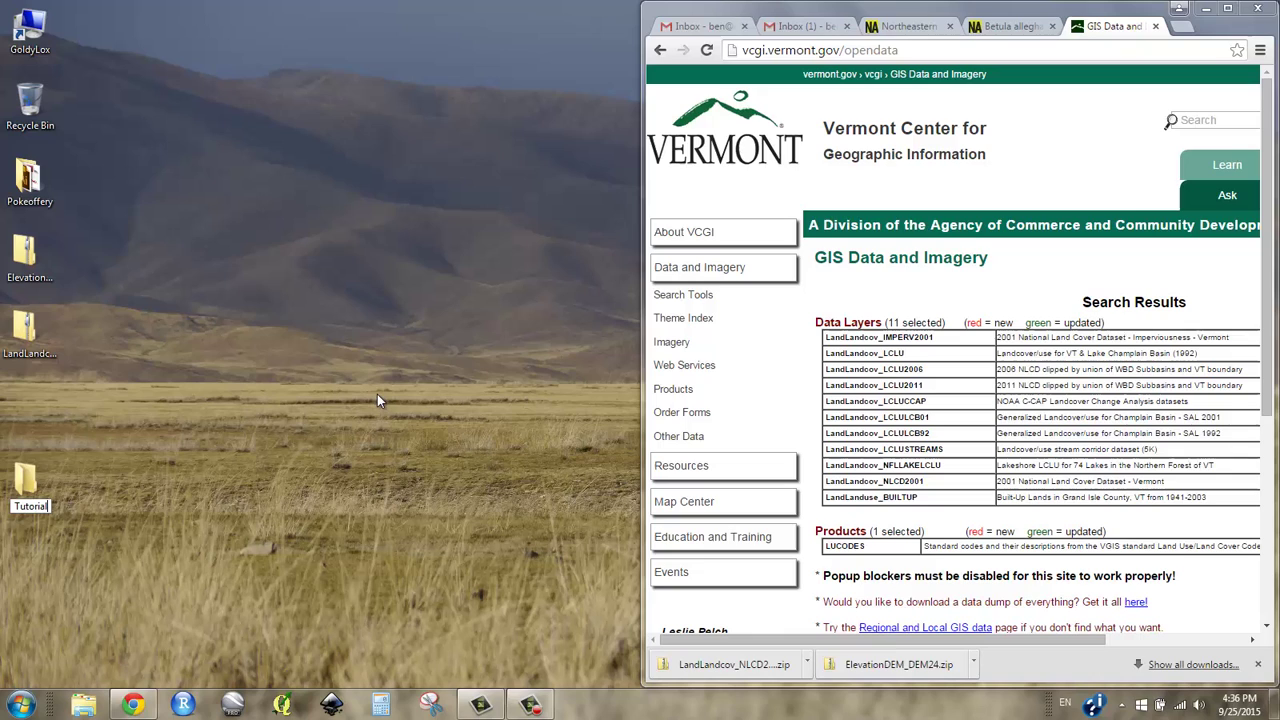
text(2)
key(Return)
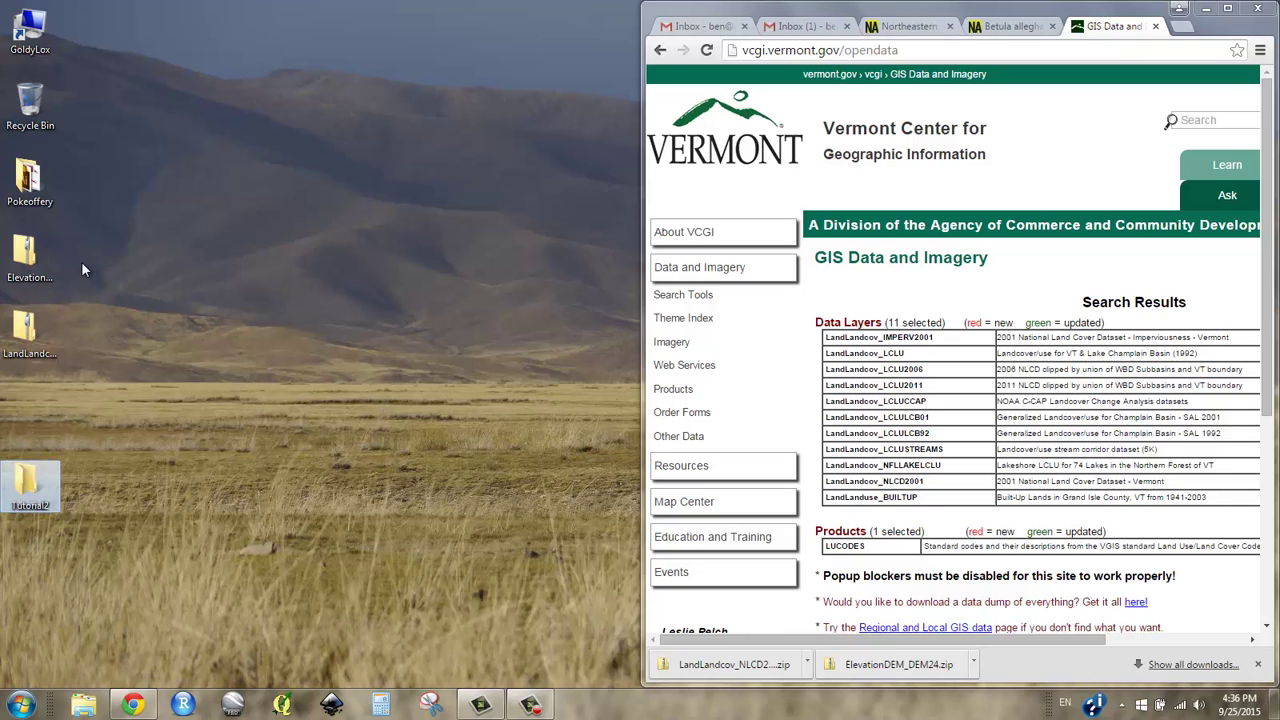
drag(81, 261, 30, 488)
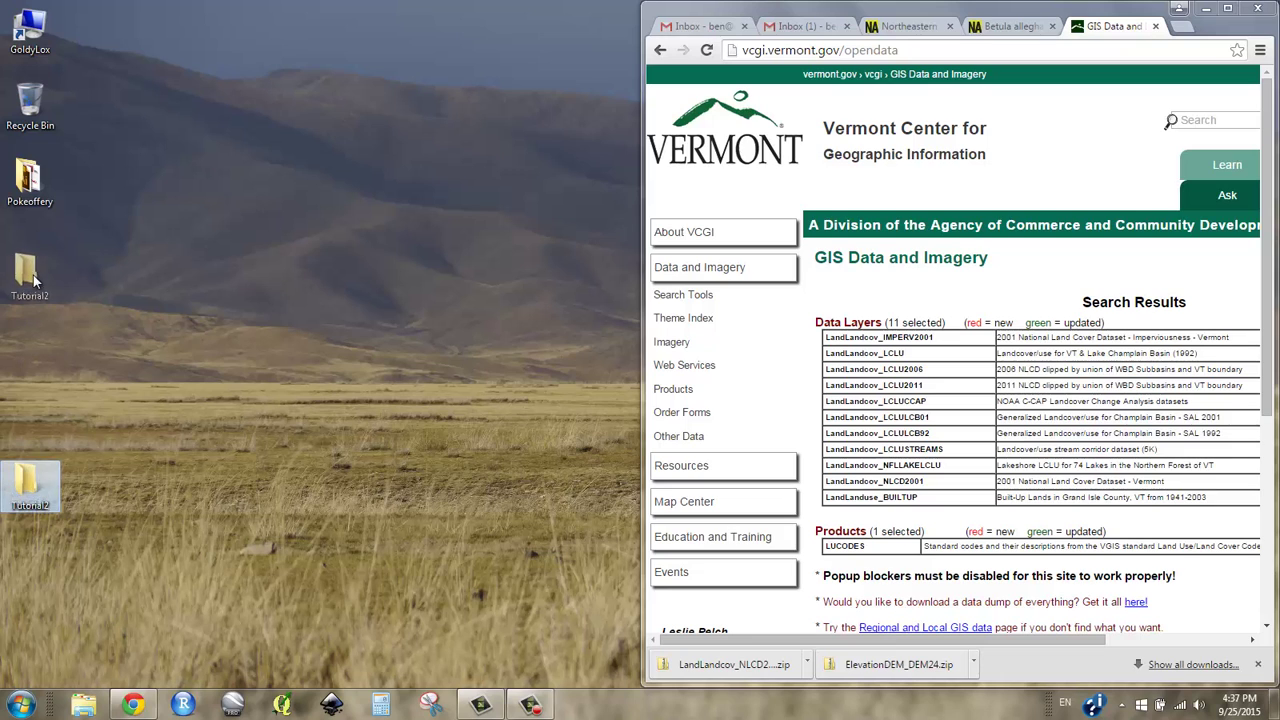
Create a new folder named _source inside Tutorial2.
double_click(31, 275)
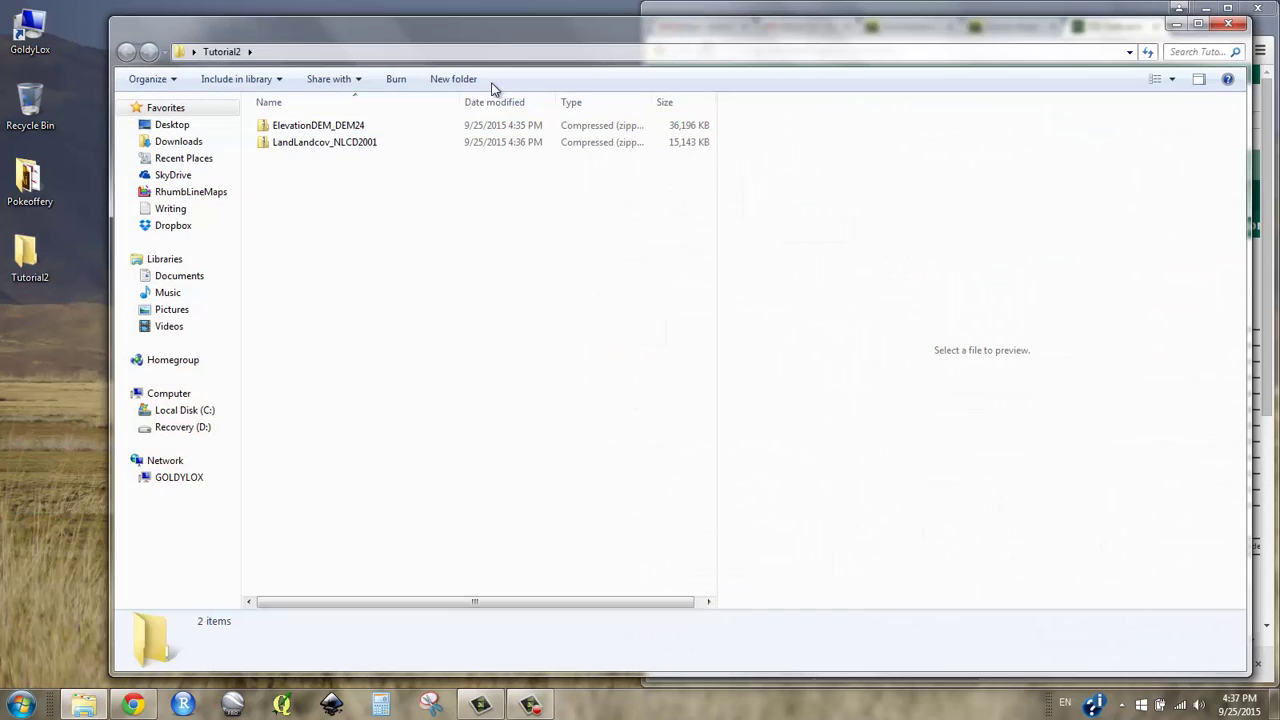
click(453, 79)
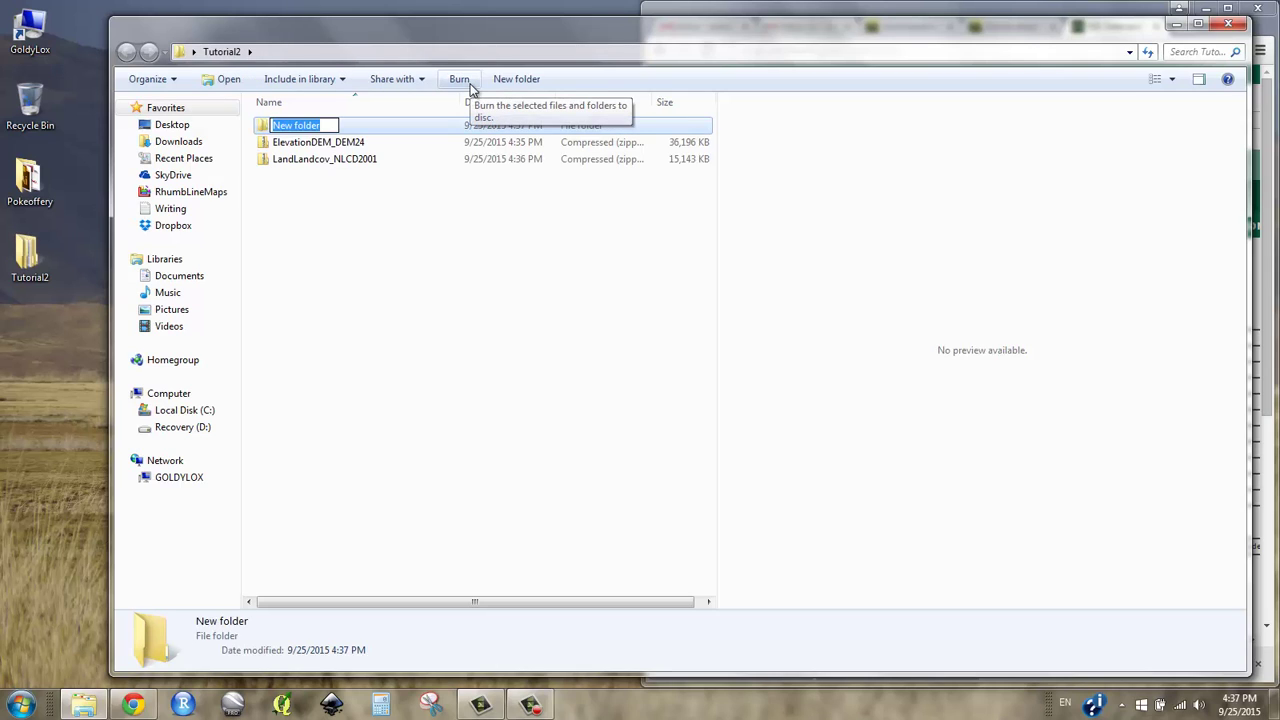
text(_source)
key(Return)
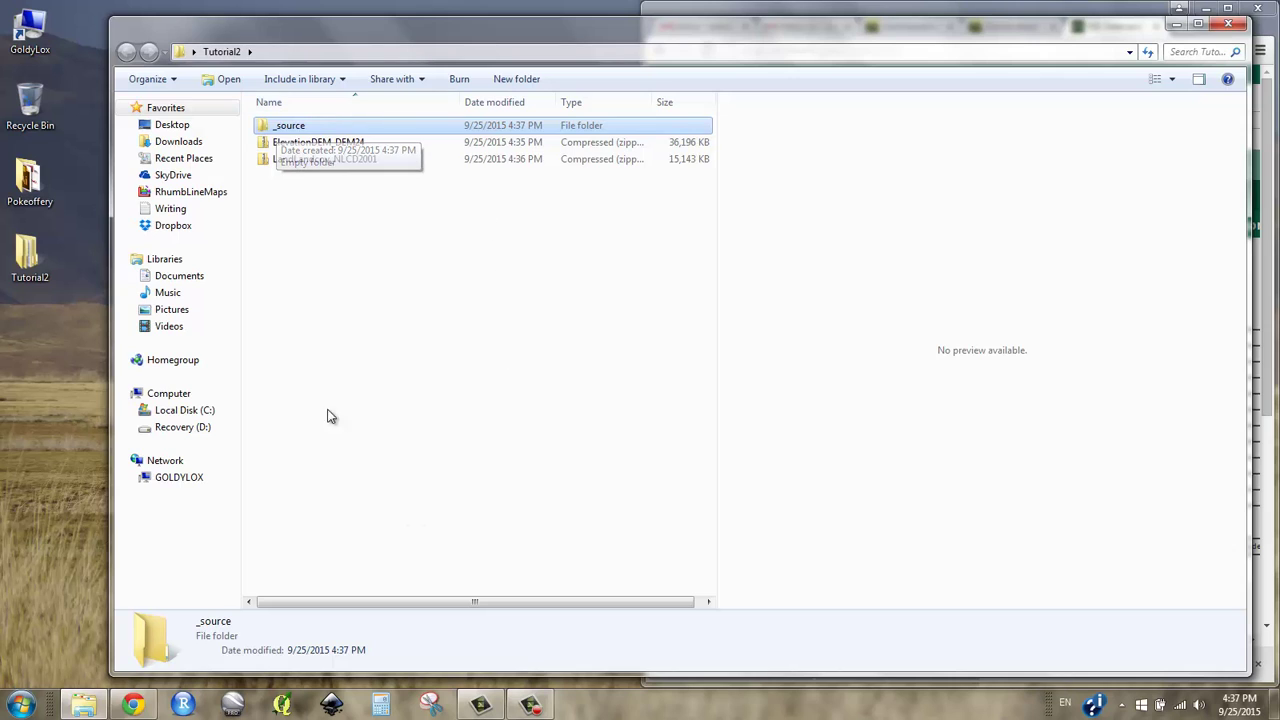
Move the ElevationDEM_DEM24 and LandLandcov_NLCD2001 zip files into the _source folder.
click(296, 106)
click(296, 106)
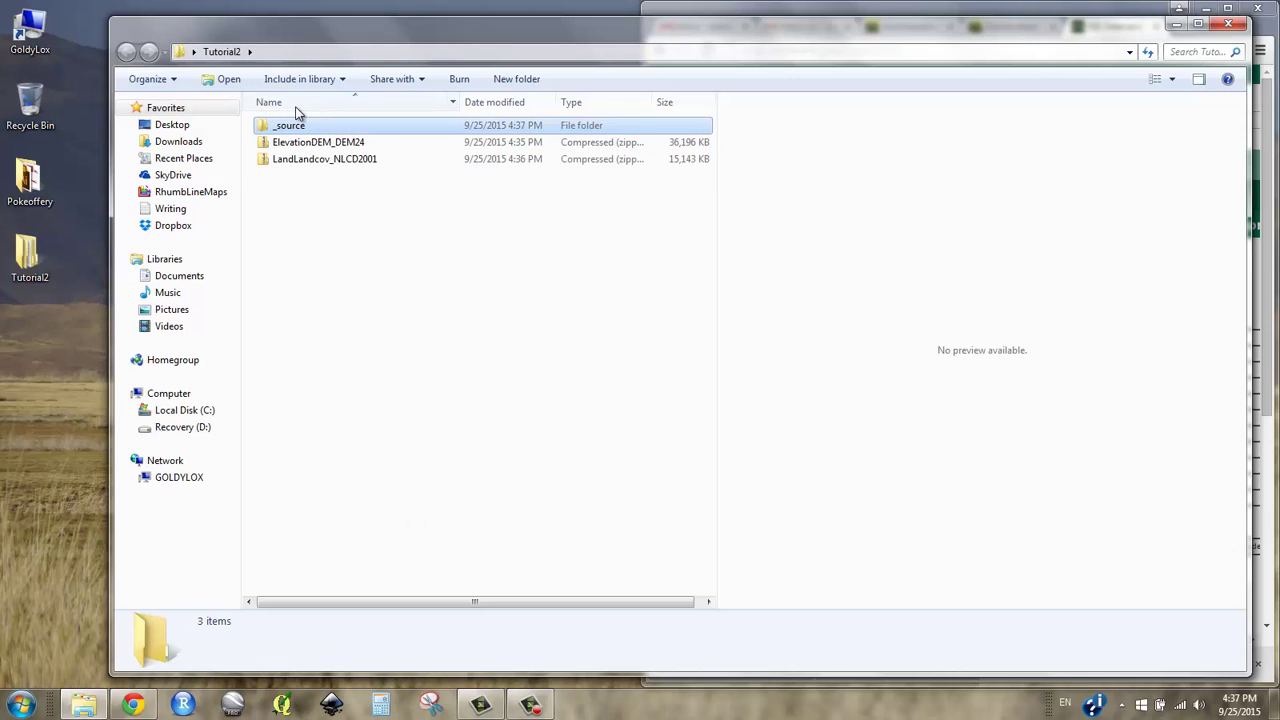
click(305, 145)
shift+click(310, 162)
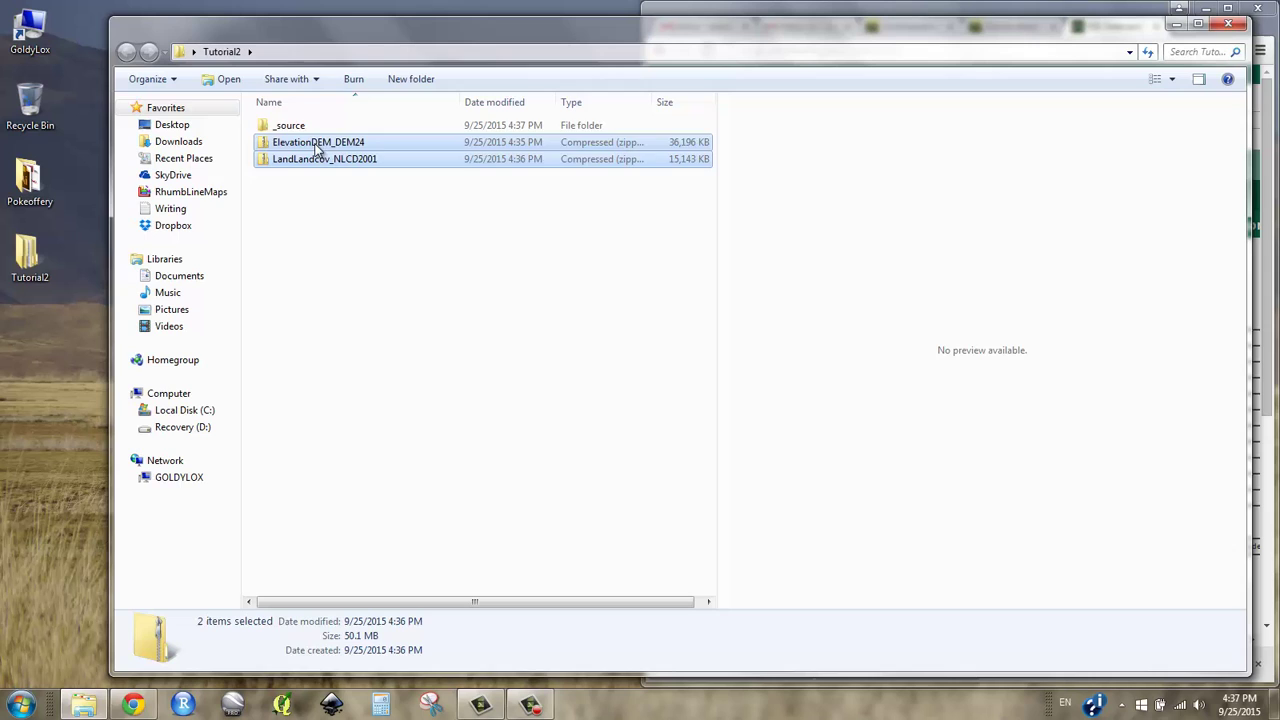
drag(316, 150, 298, 127)
In _source, extract both zip archives with 7-Zip Extract Here, then delete the zips.
double_click(294, 128)
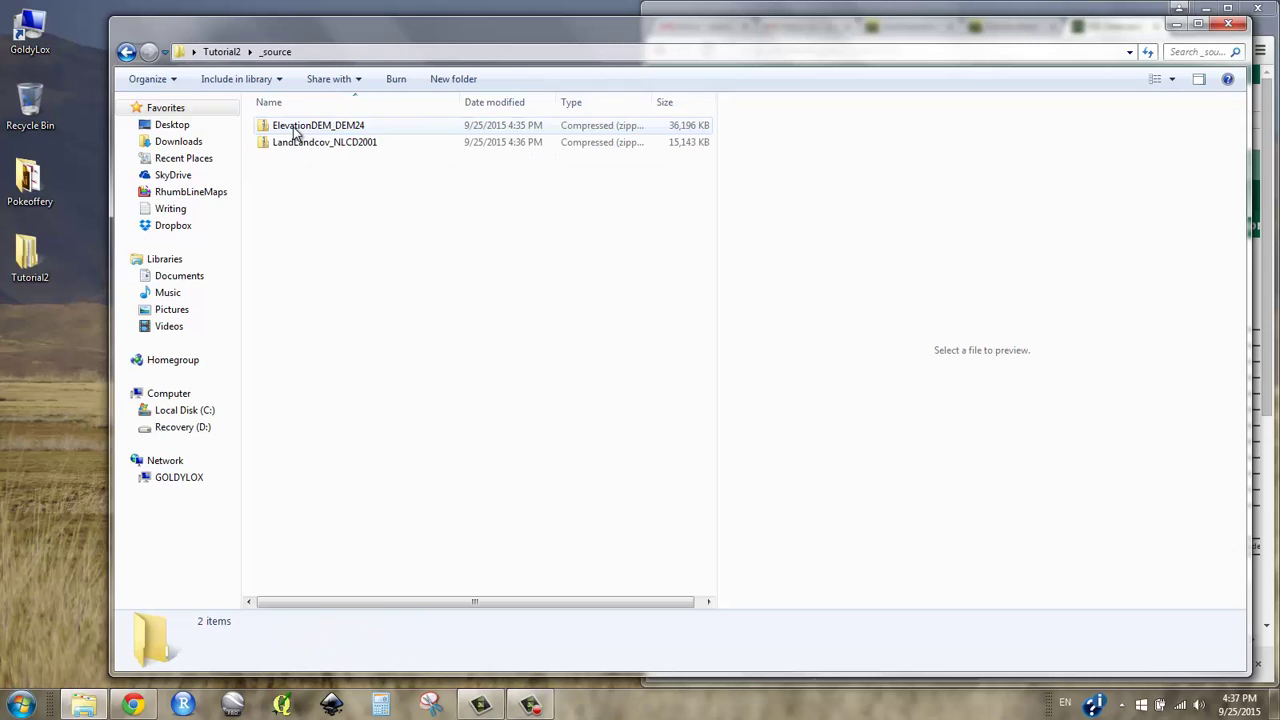
click(296, 130)
shift+click(298, 143)
right_click(298, 143)
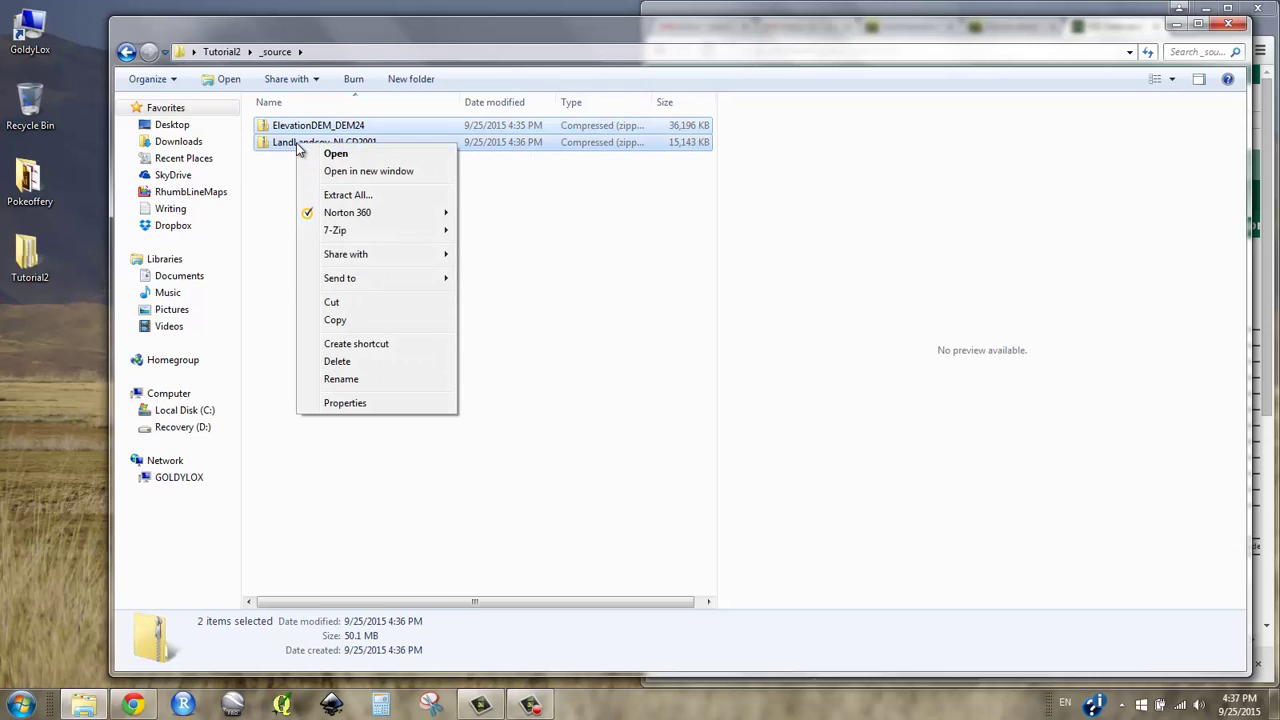
mouse_move(383, 234)
click(500, 247)
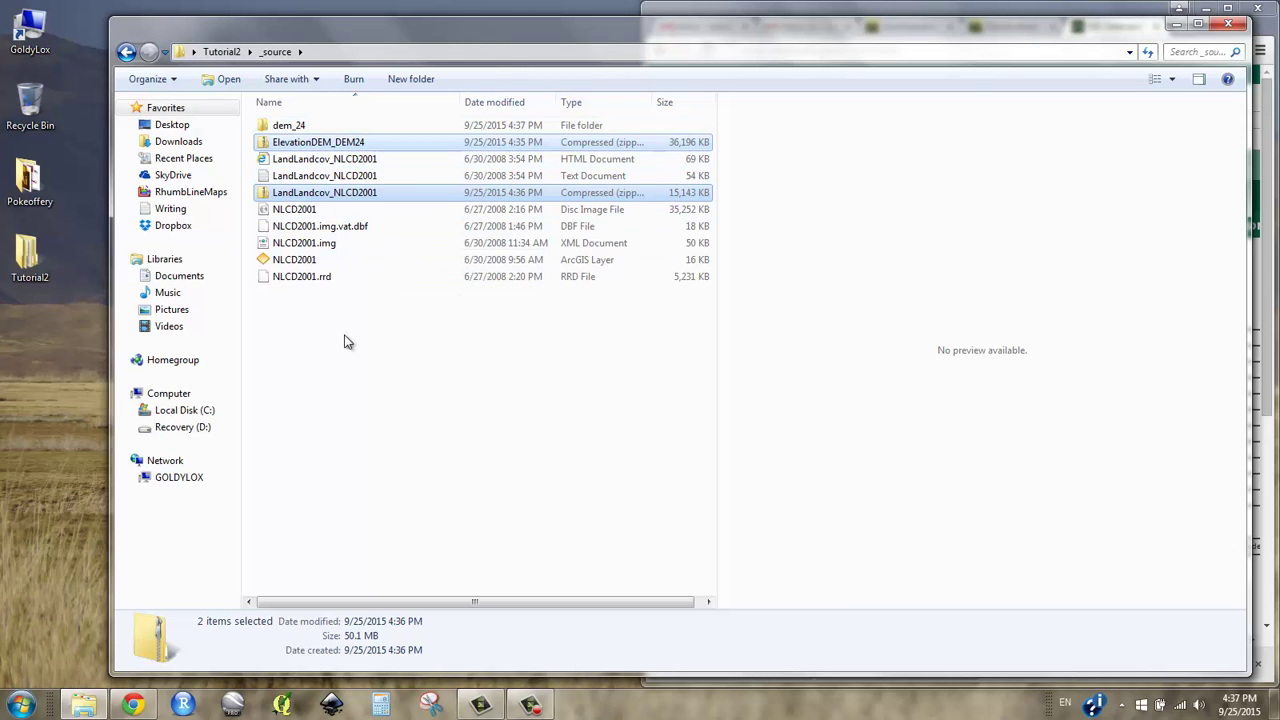
key(Delete)
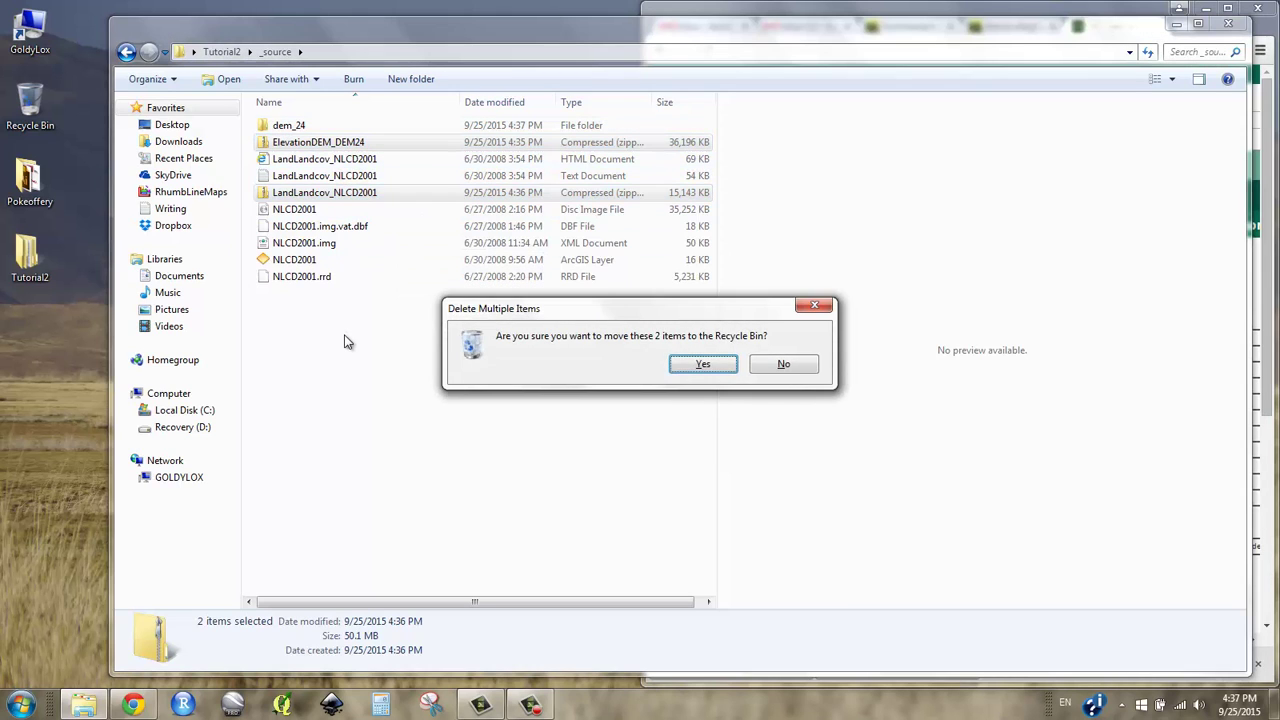
key(Return)
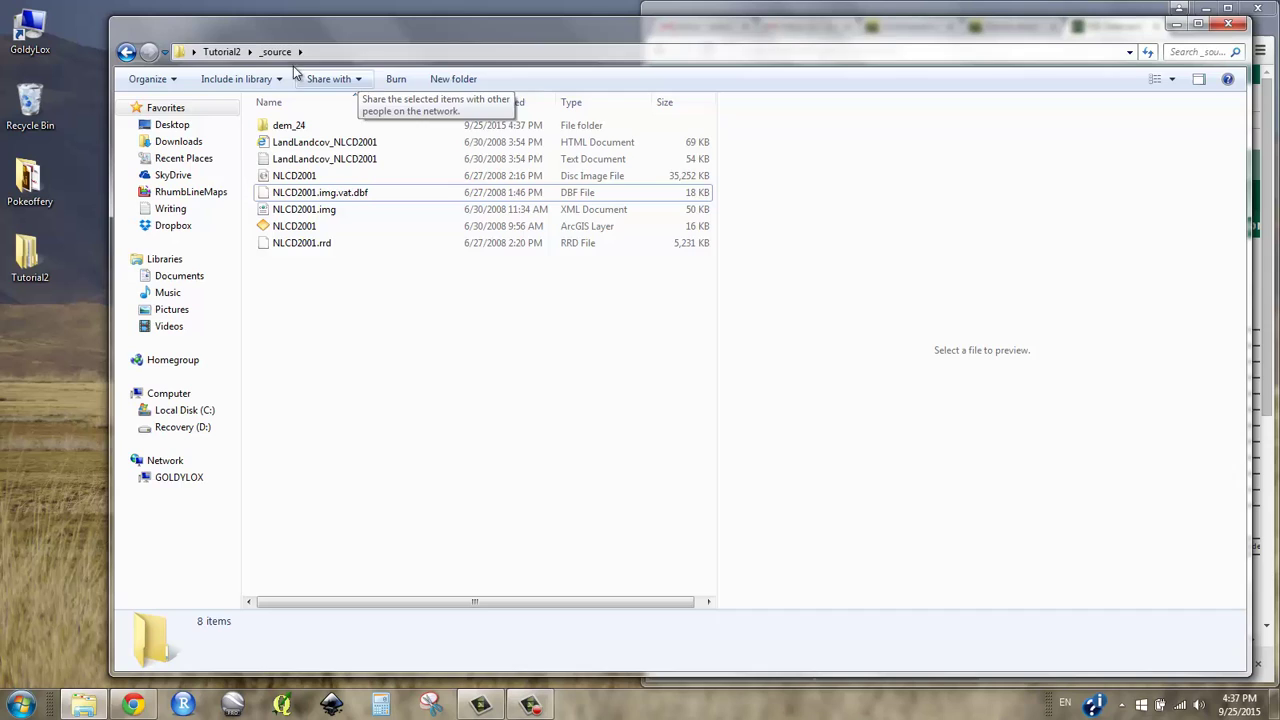
Create an empty _scratch folder in Tutorial2 beside _source.
click(222, 52)
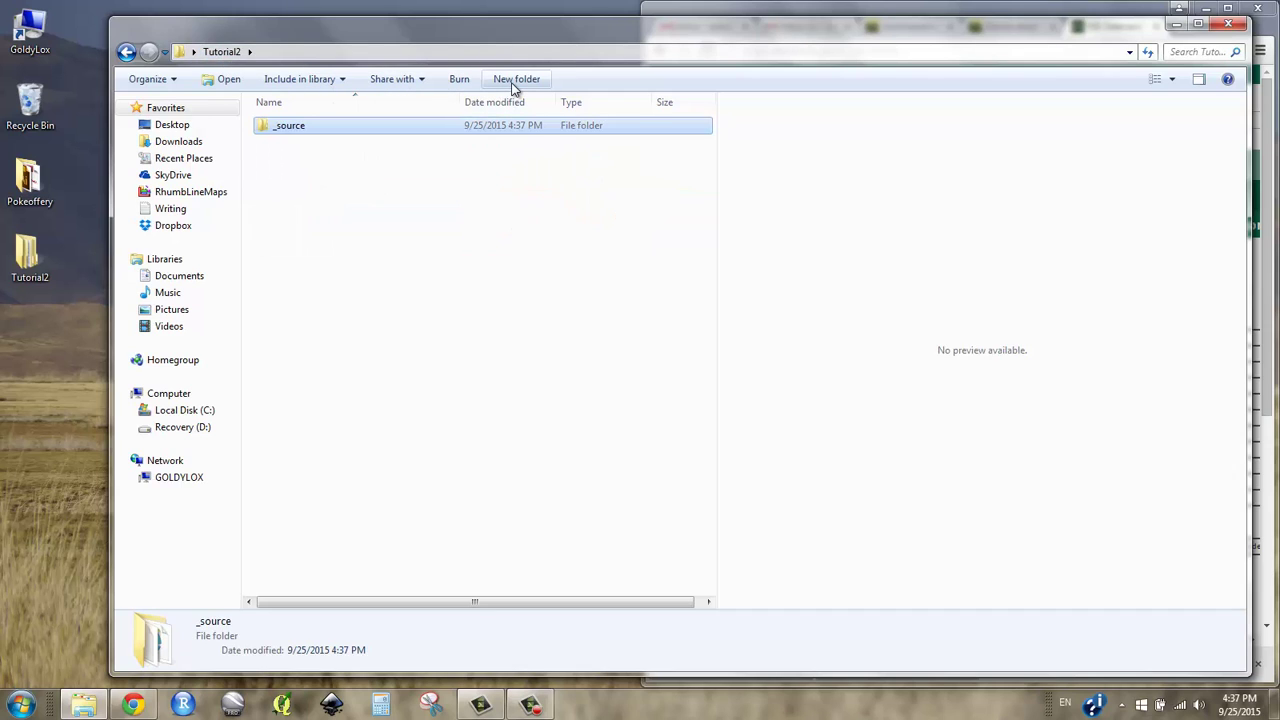
click(516, 79)
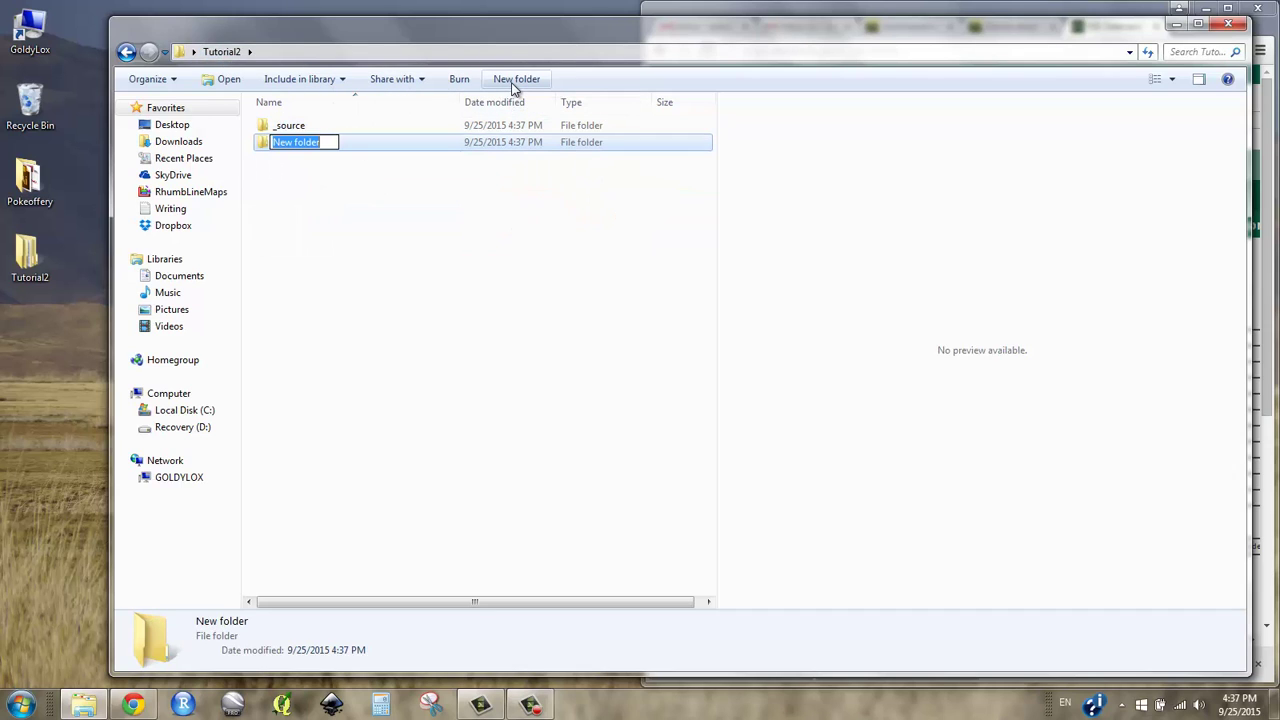
text(_scratch)
key(Return)
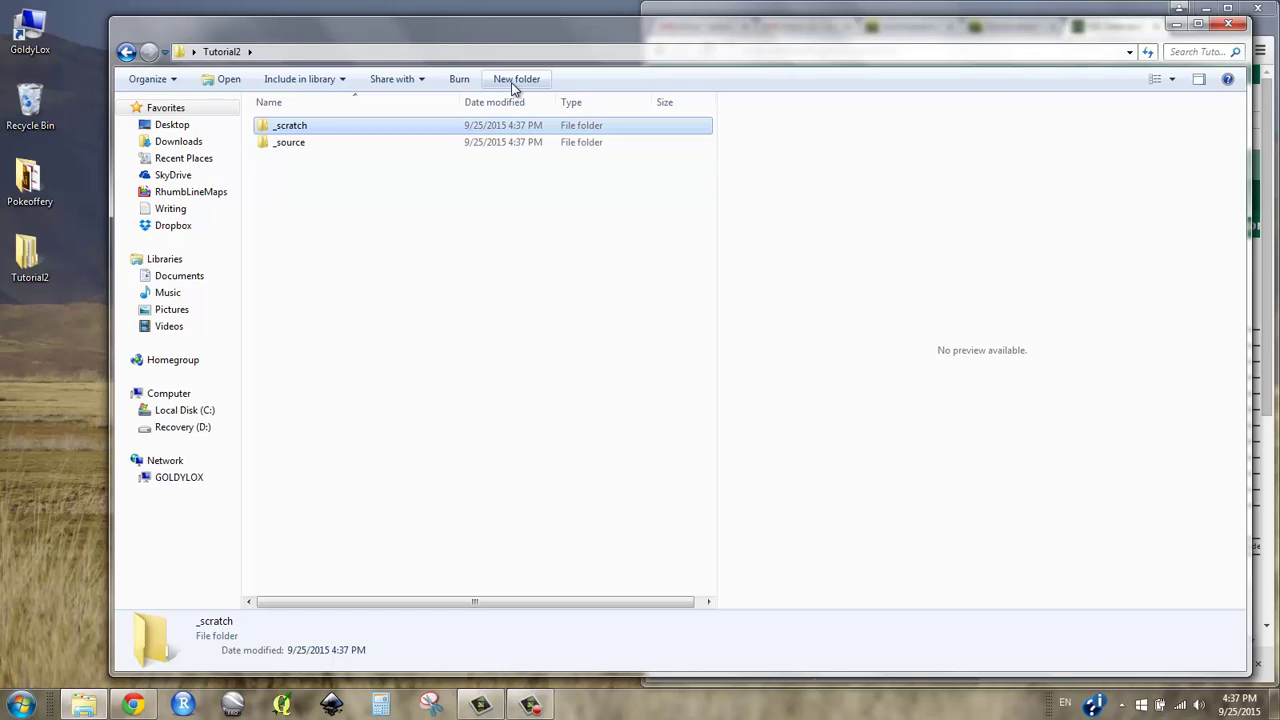
click(290, 163)
drag(480, 36, 437, 38)
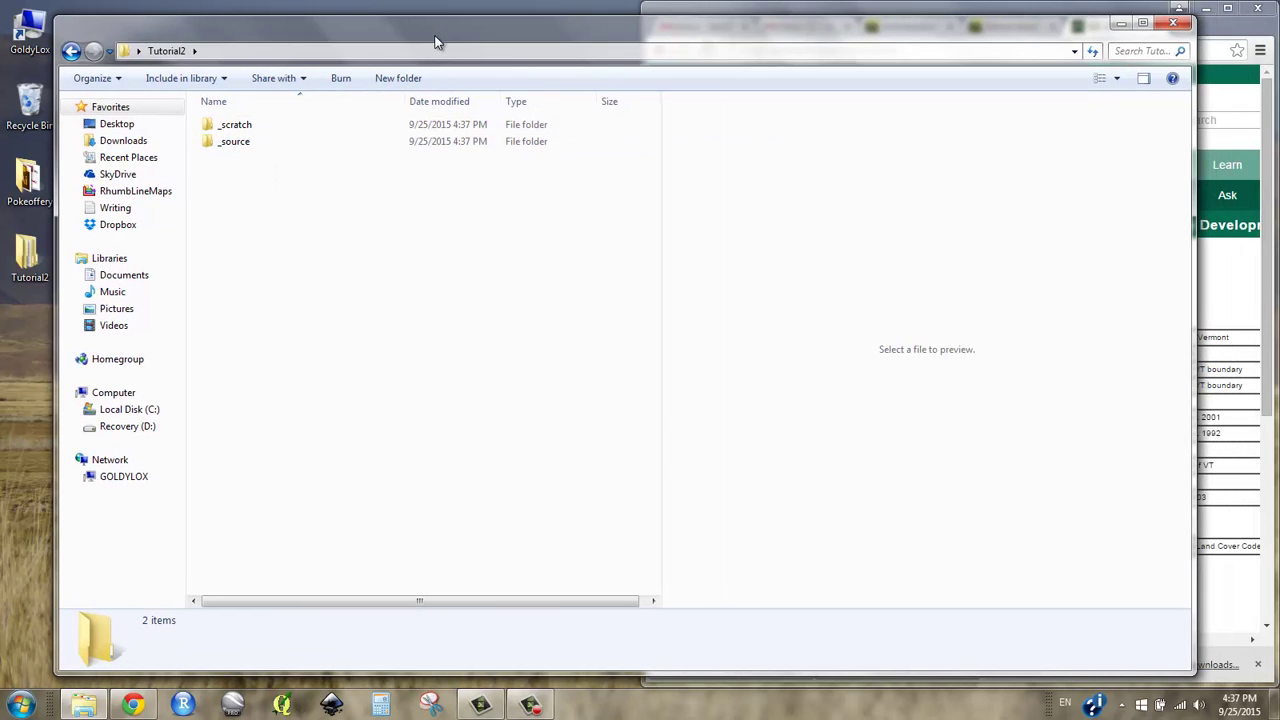
Close Explorer, switch to QGIS and expand Tutorial2 > _source > dem_24 in the Browser.
click(1175, 25)
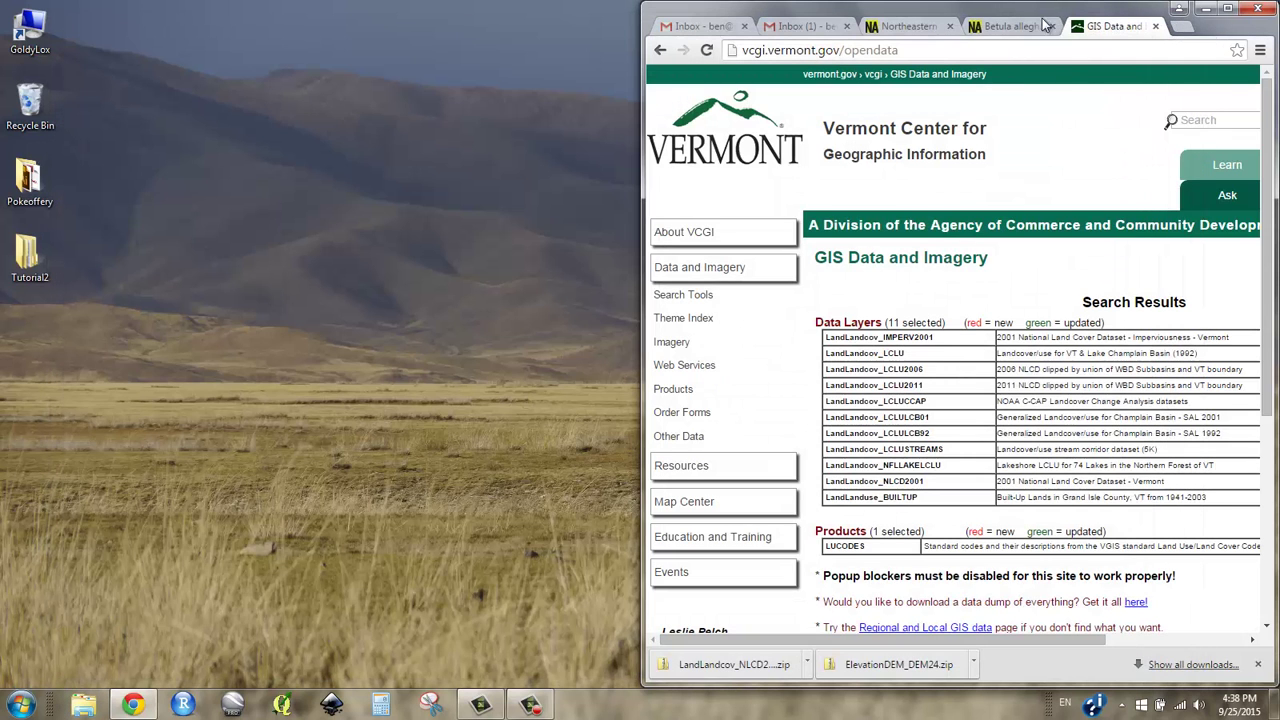
click(1207, 9)
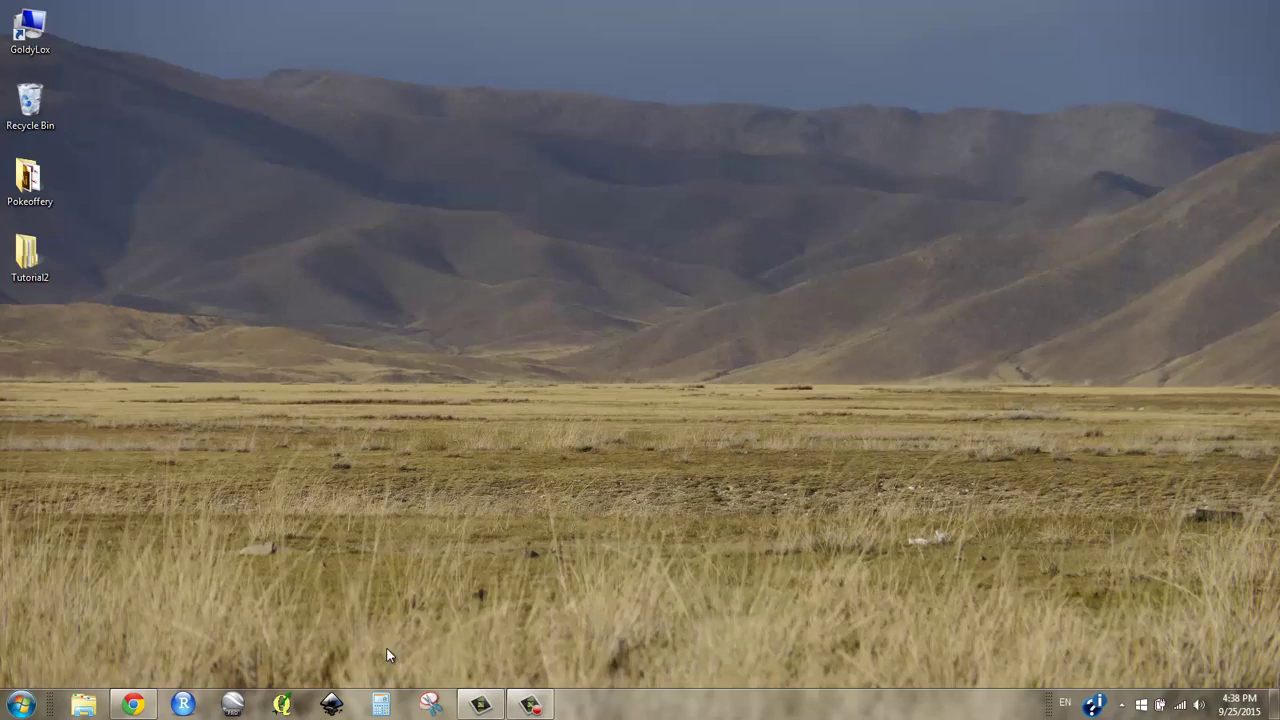
click(281, 706)
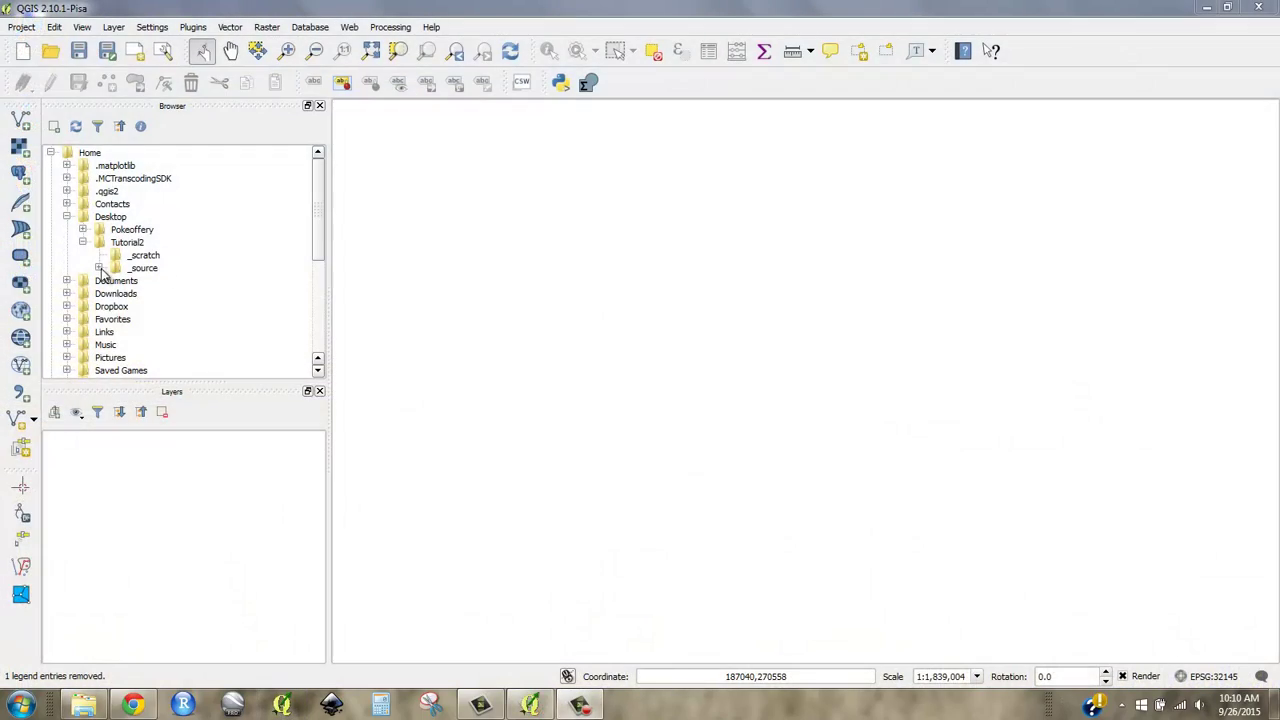
click(83, 243)
click(83, 243)
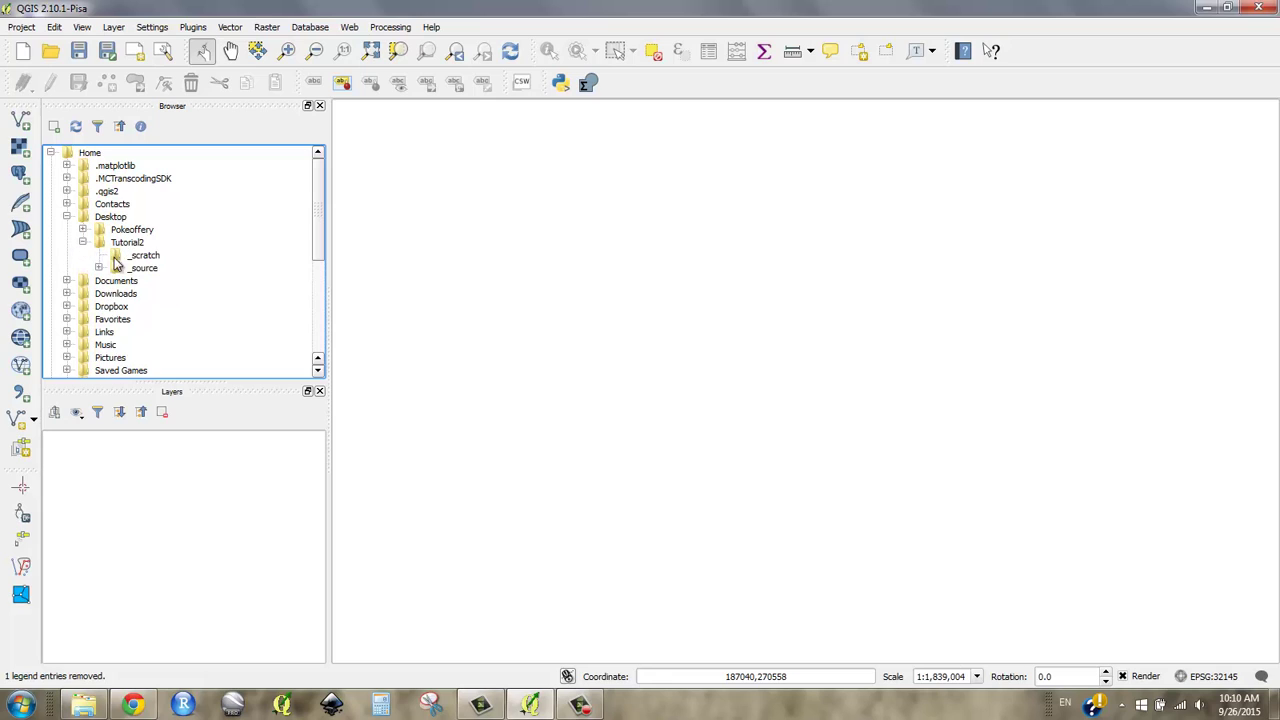
click(99, 268)
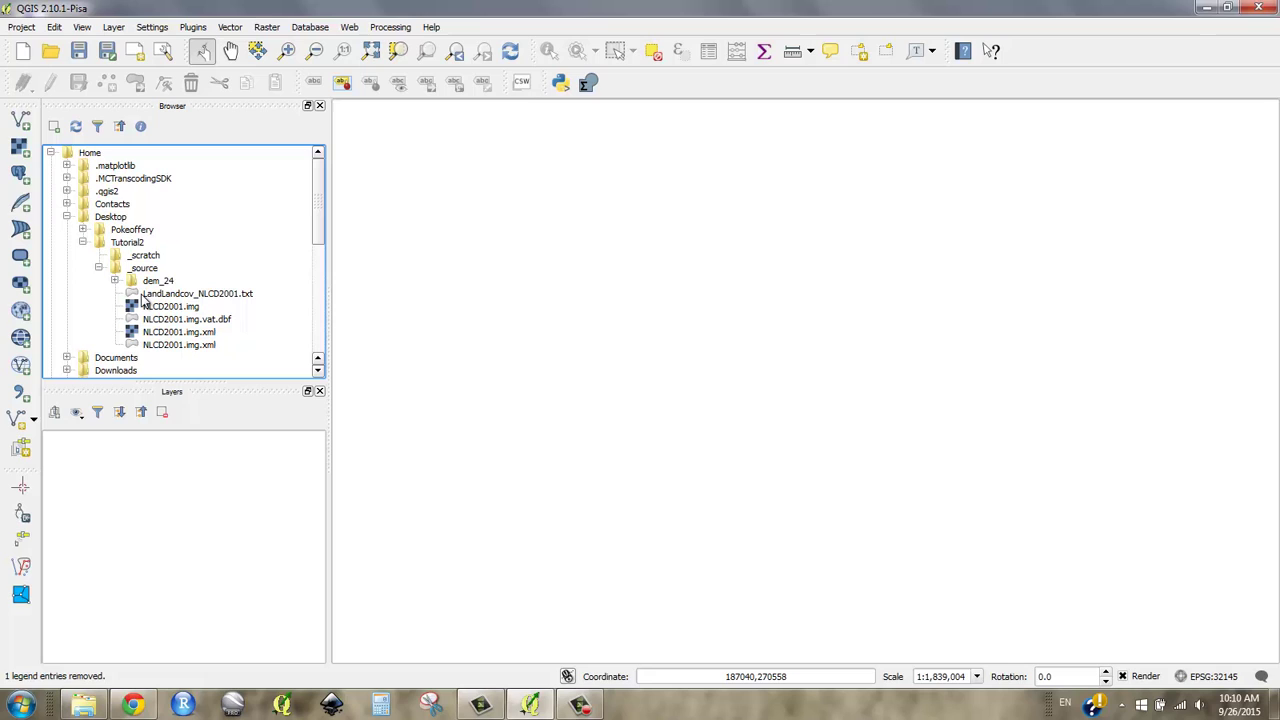
click(115, 281)
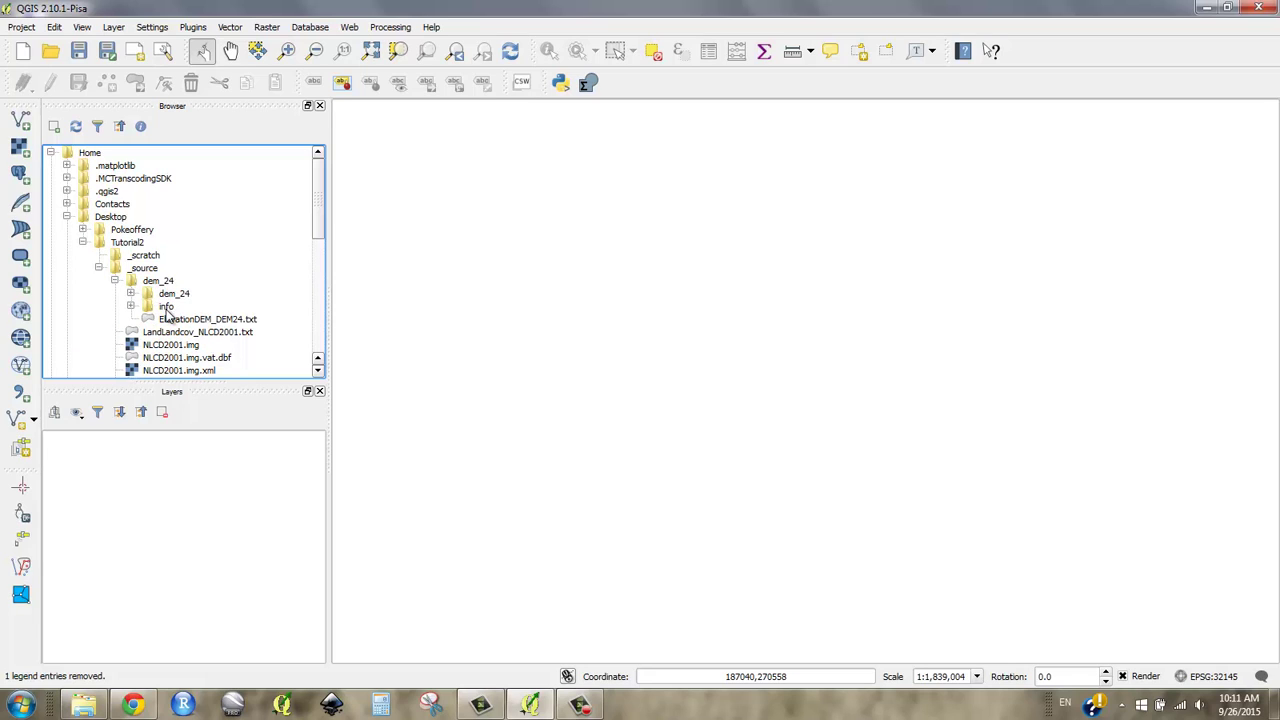
Add hdr.adf from the inner dem_24 folder to the map as layer hdr.
click(166, 308)
click(175, 320)
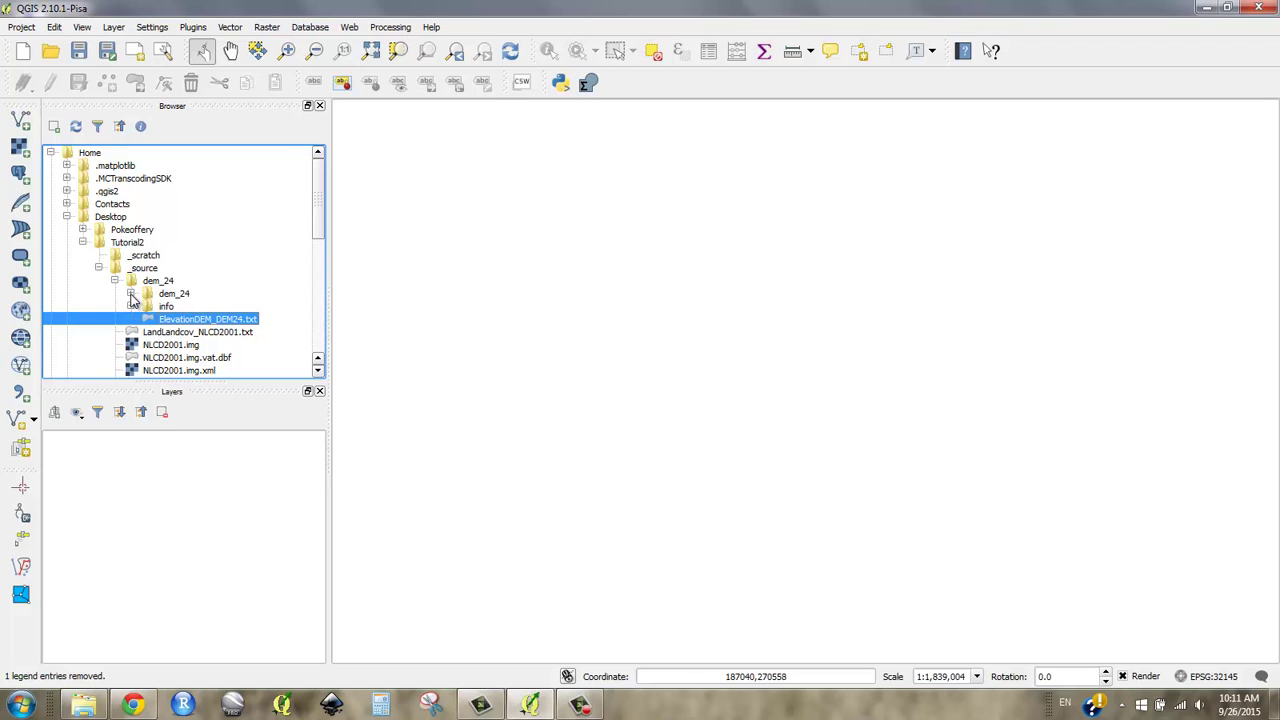
click(130, 294)
click(182, 307)
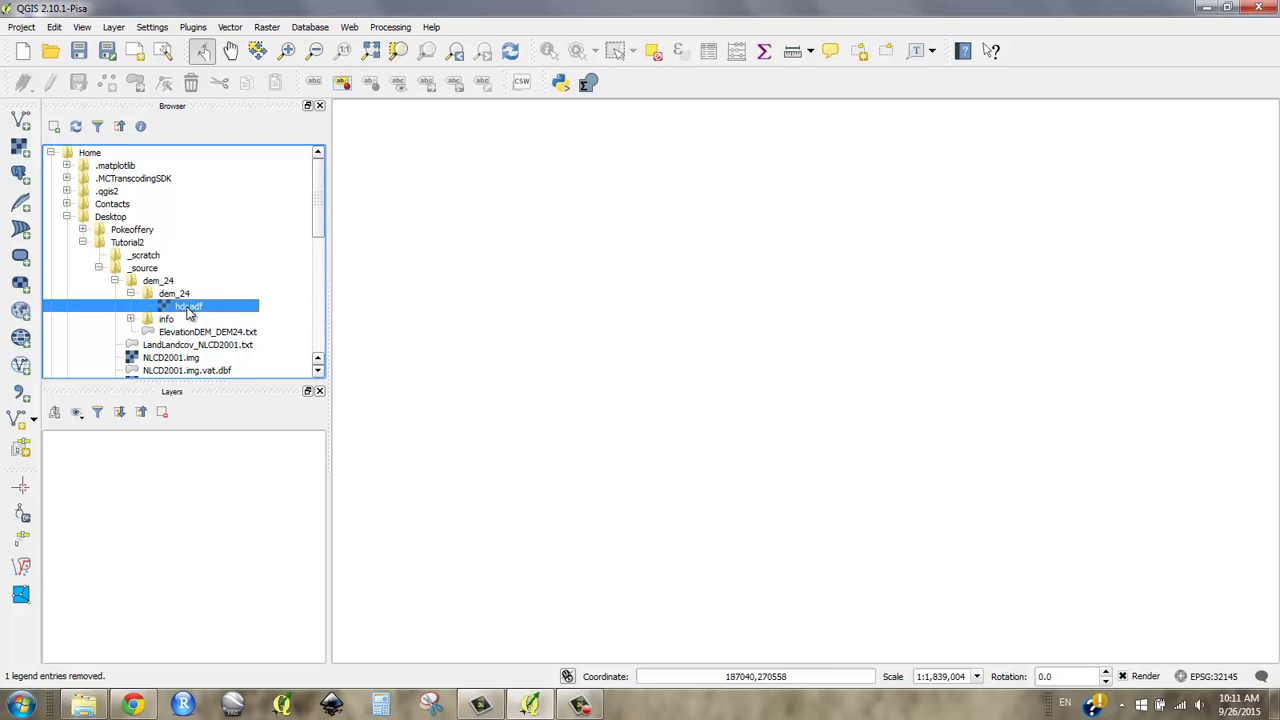
drag(180, 315, 551, 340)
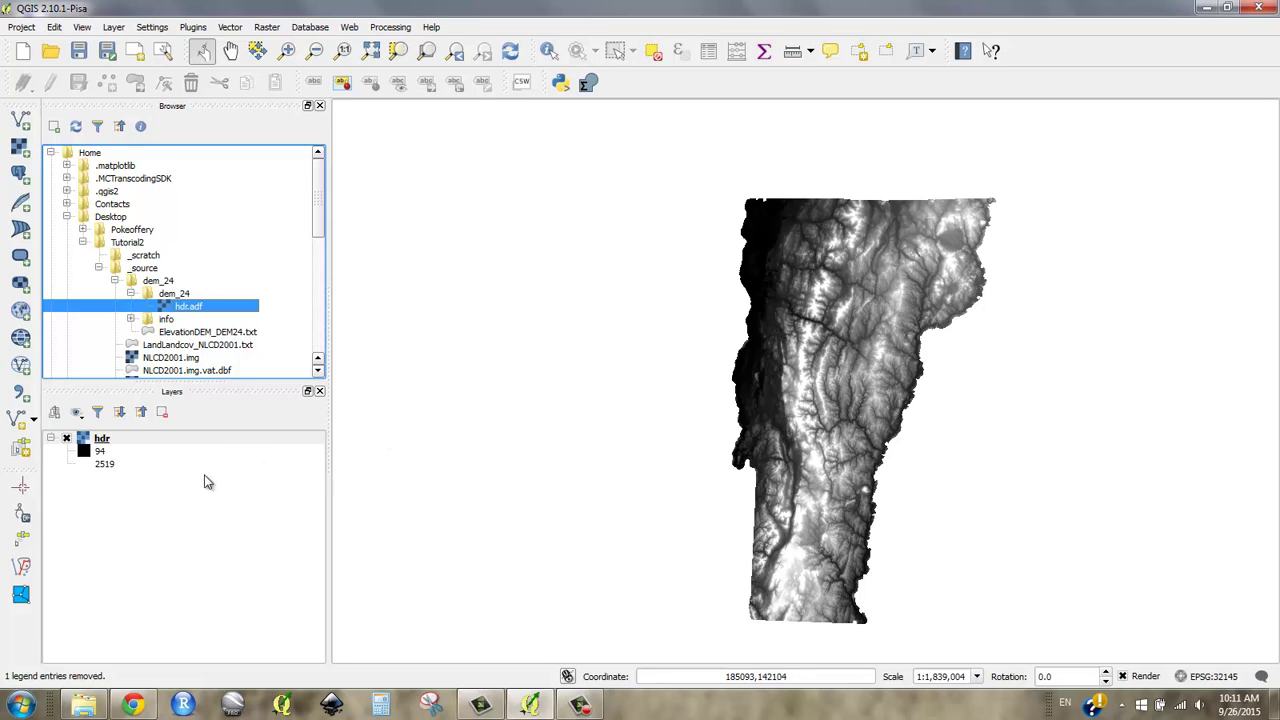
click(263, 27)
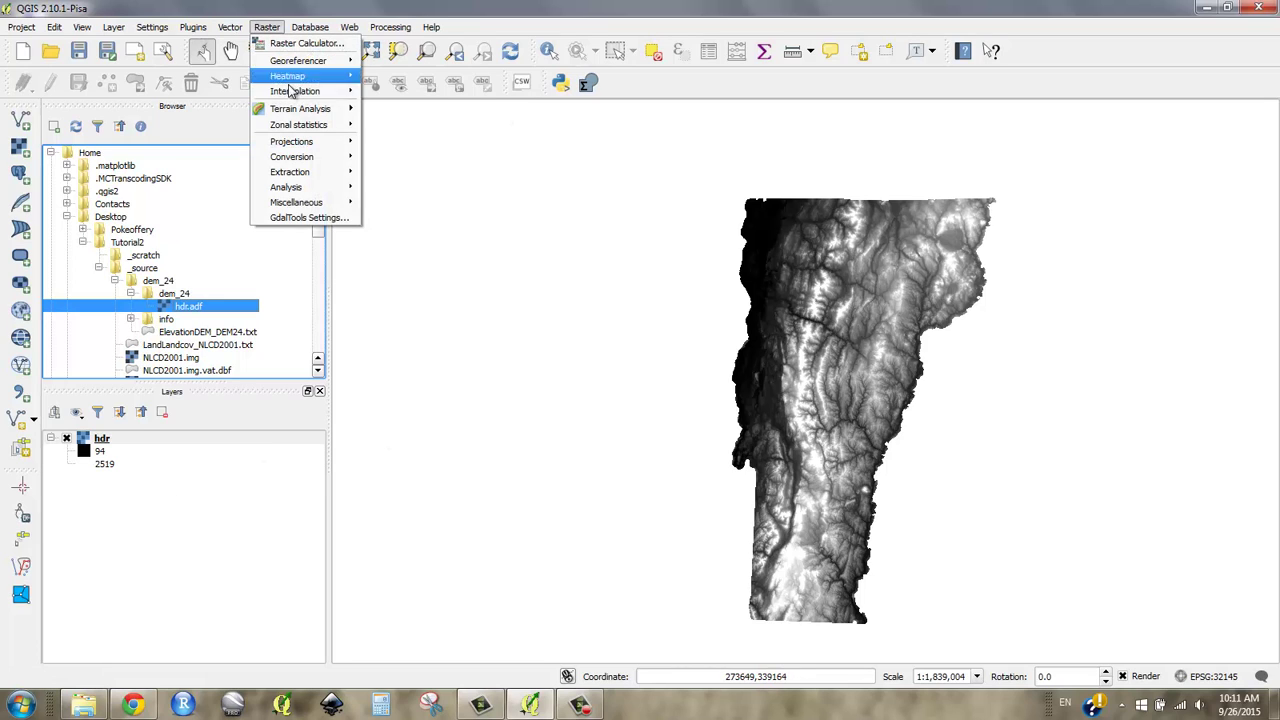
mouse_move(300, 108)
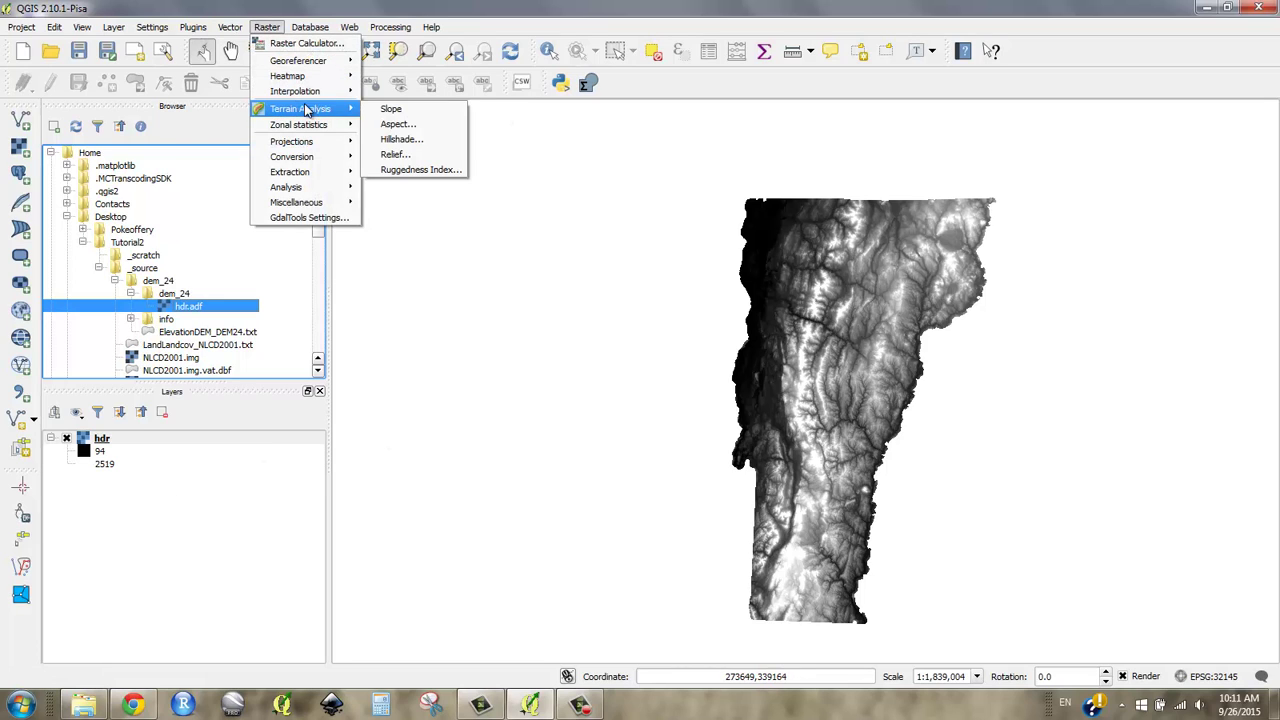
click(392, 109)
drag(228, 93, 332, 71)
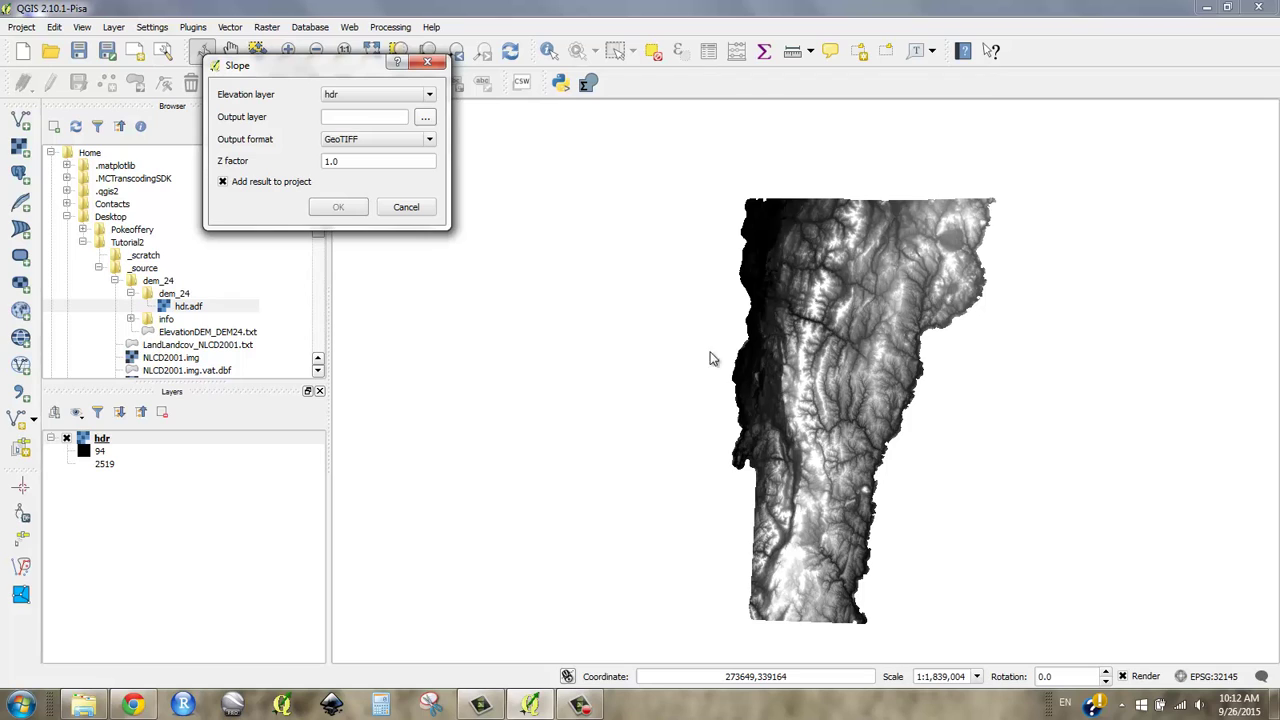
Cancel the slope dialog and open the hdr layer's properties at its General info.
click(394, 208)
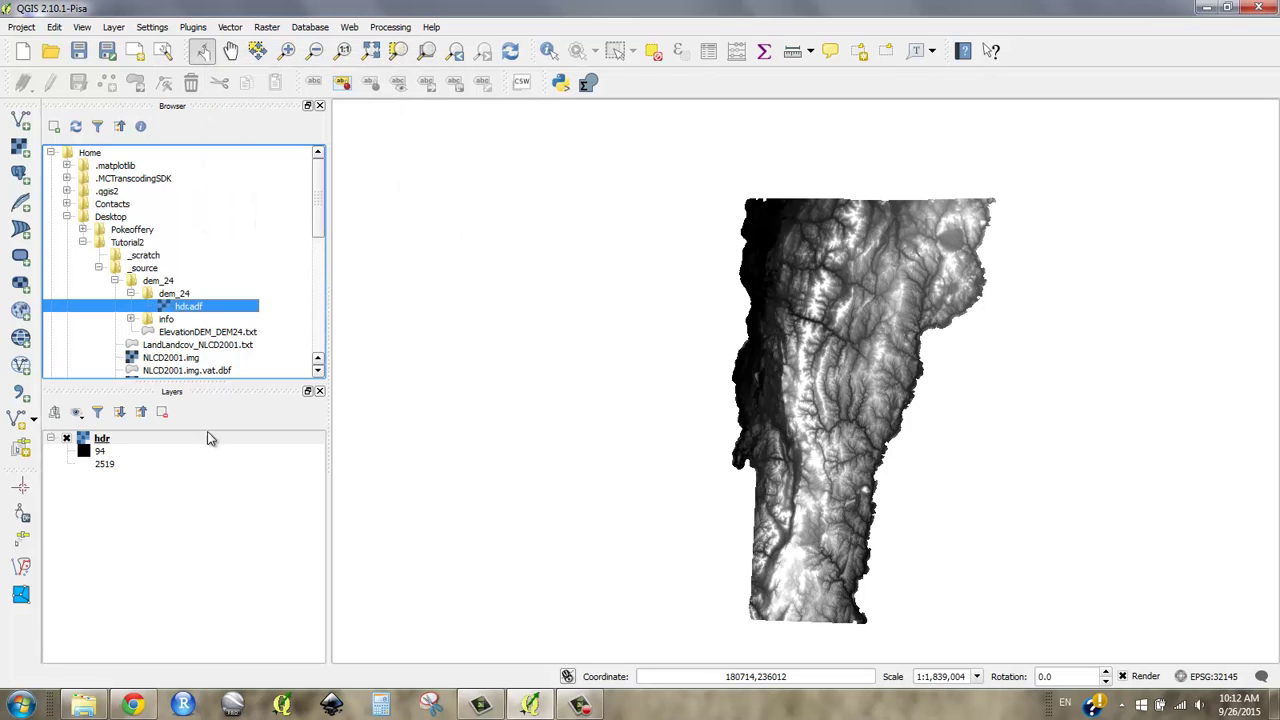
right_click(103, 447)
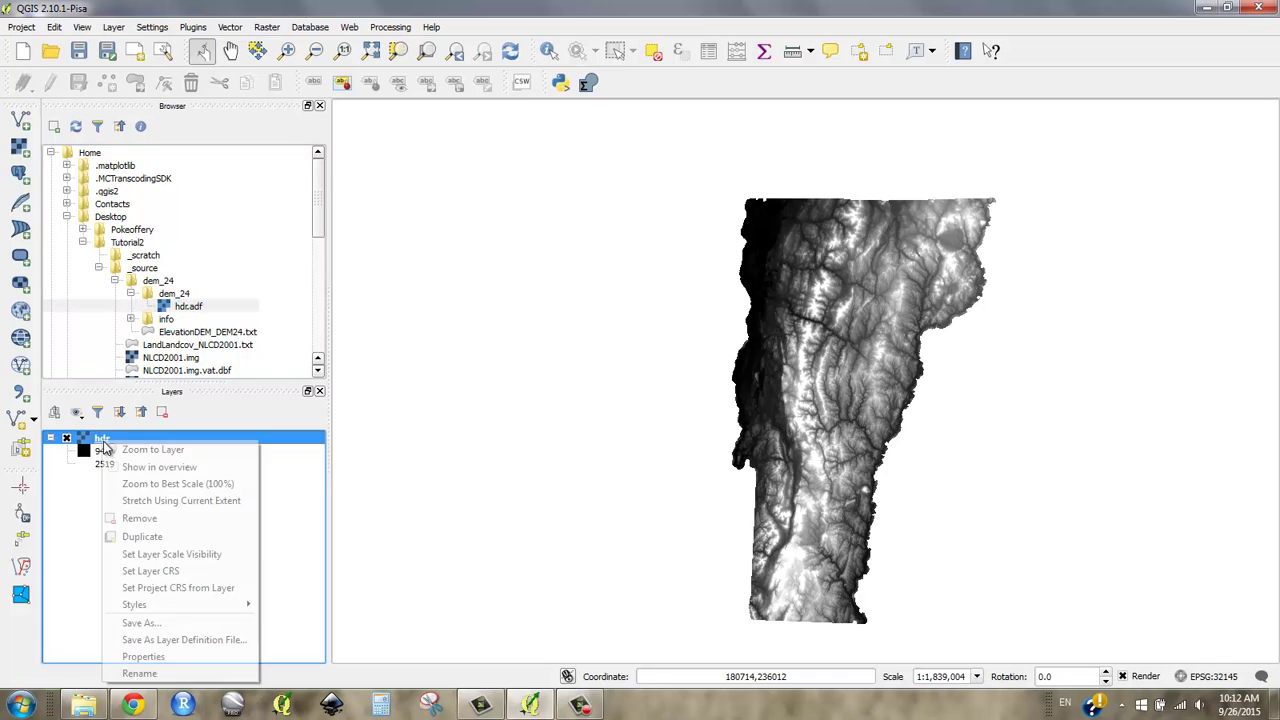
click(154, 658)
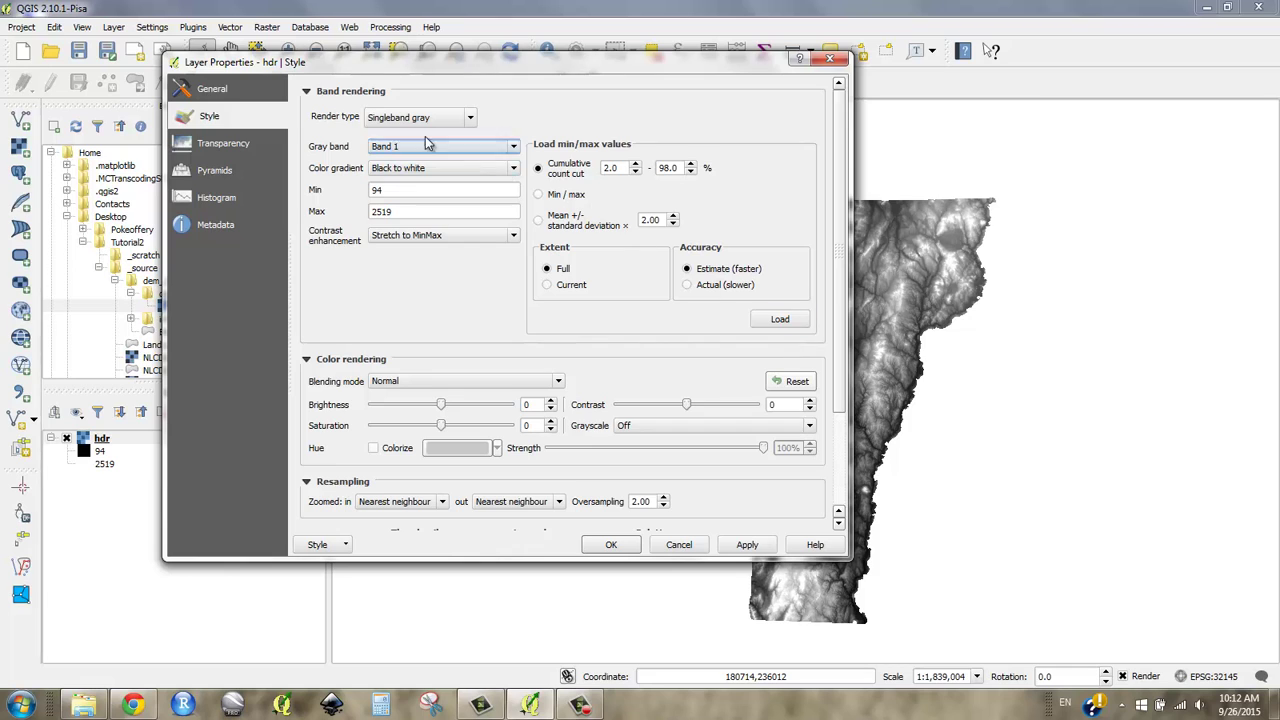
click(213, 89)
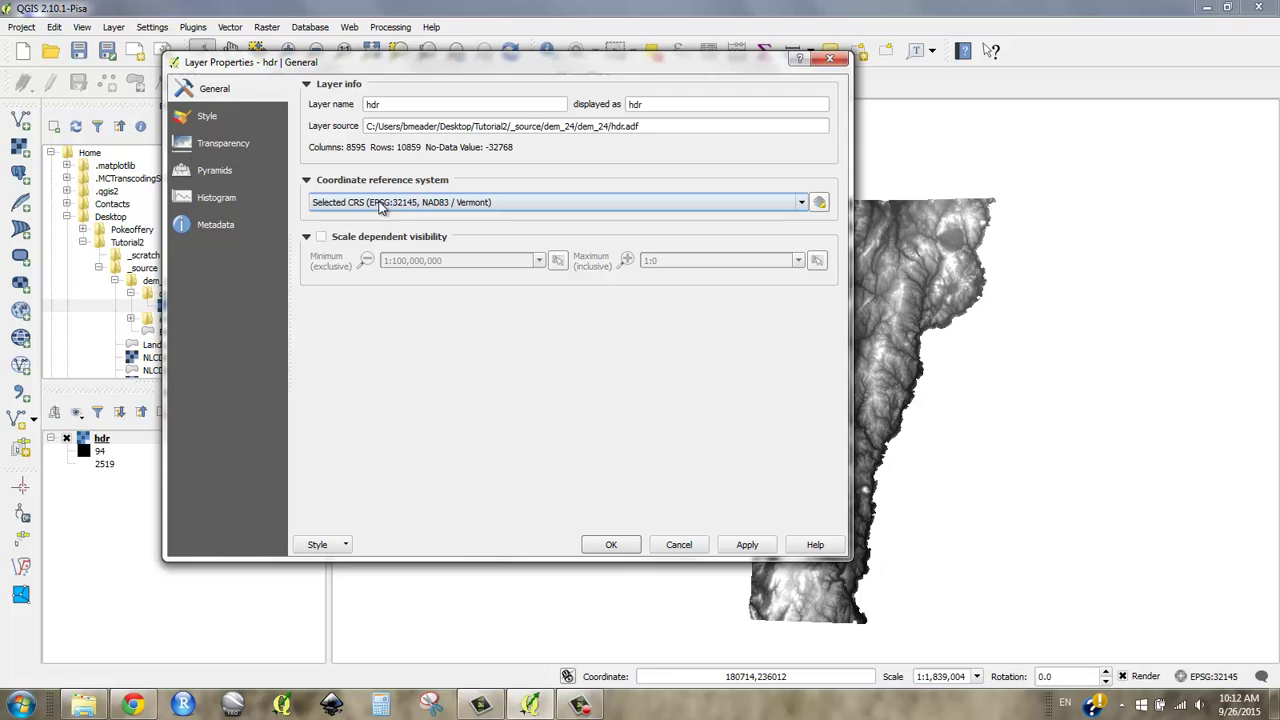
Confirm the NAD83 / Vermont CRS uses units=m, keep the CRS, and show the Style page.
click(819, 205)
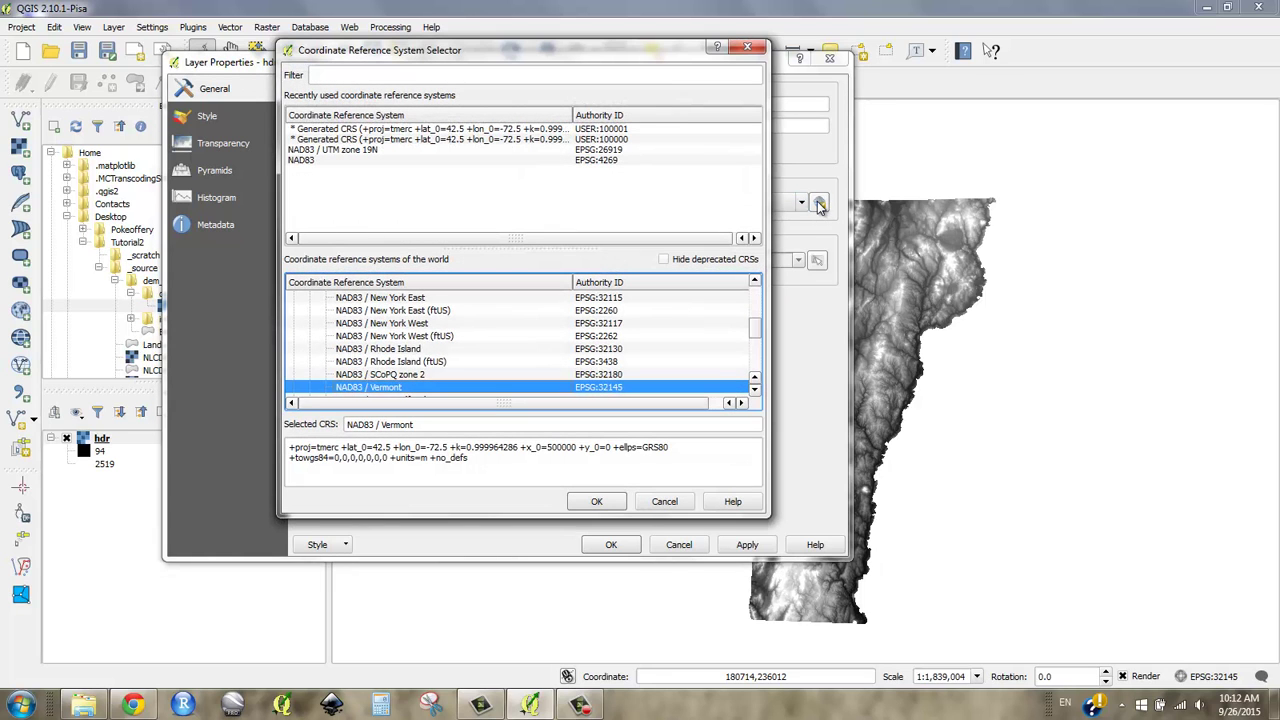
click(423, 457)
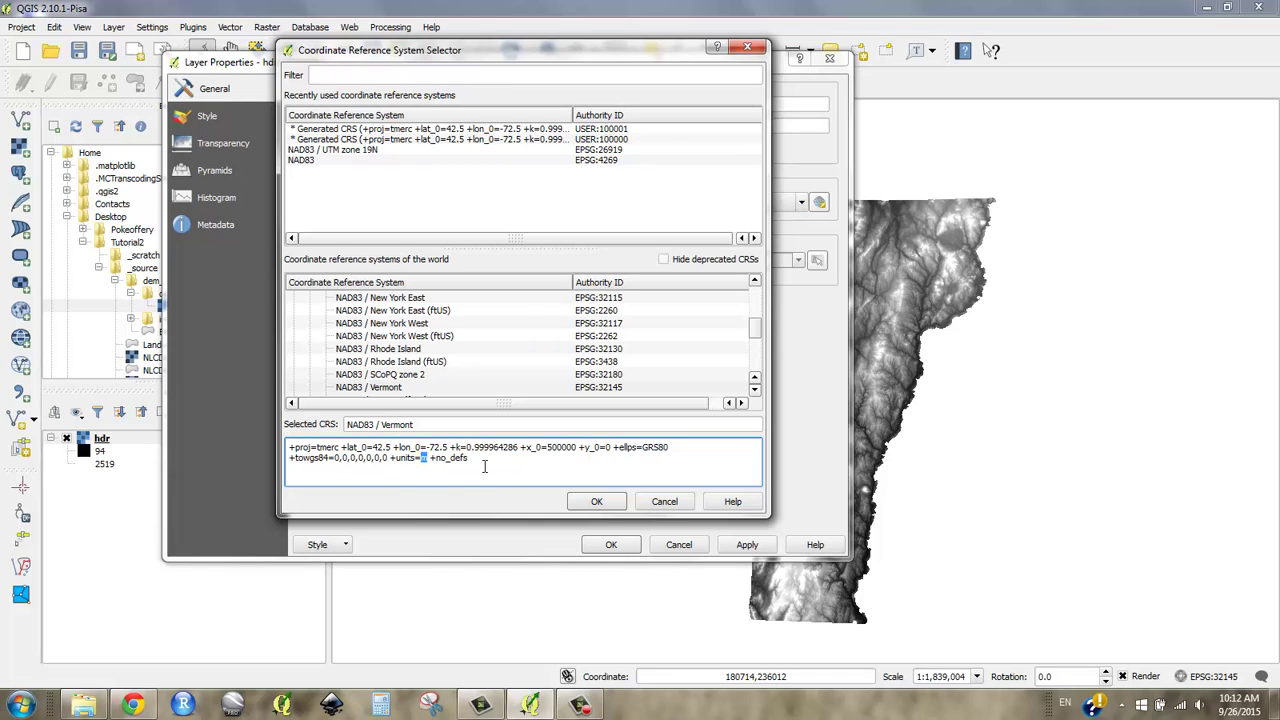
click(675, 505)
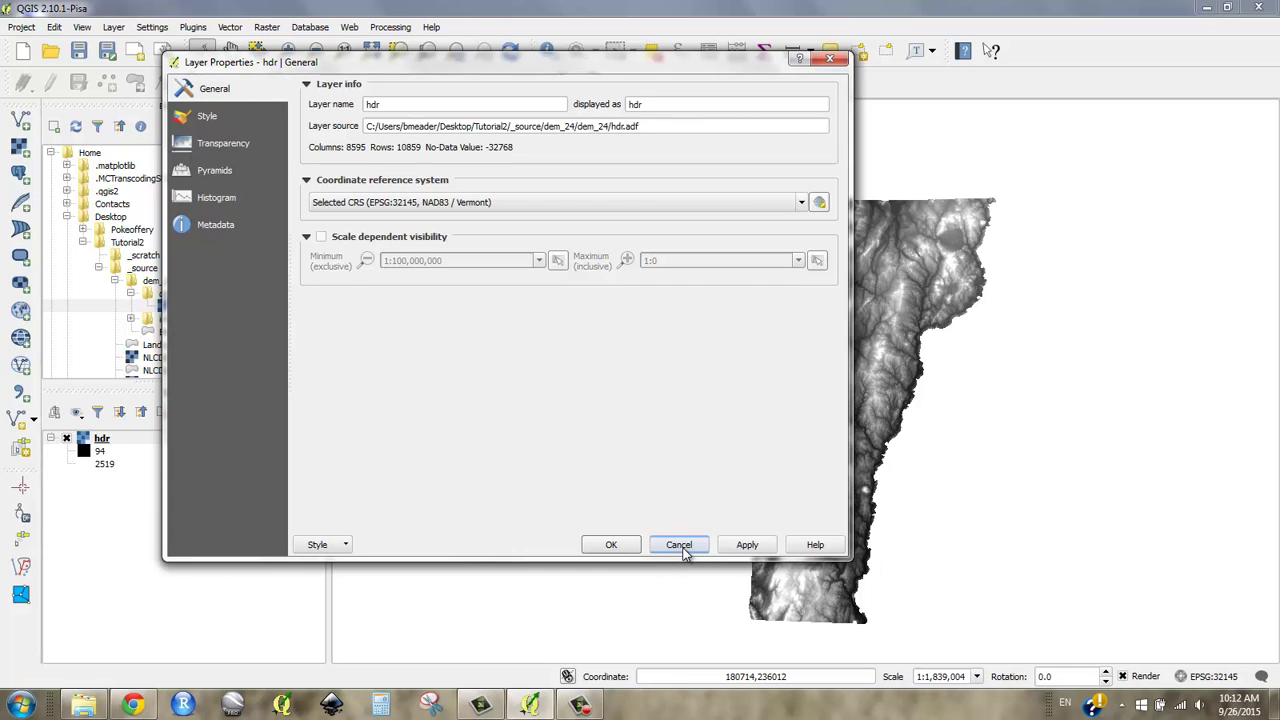
click(222, 115)
Load the hdr layer's actual min/max range (69 to 4381), discard it, and minimize QGIS.
drag(400, 77, 370, 91)
drag(376, 86, 381, 72)
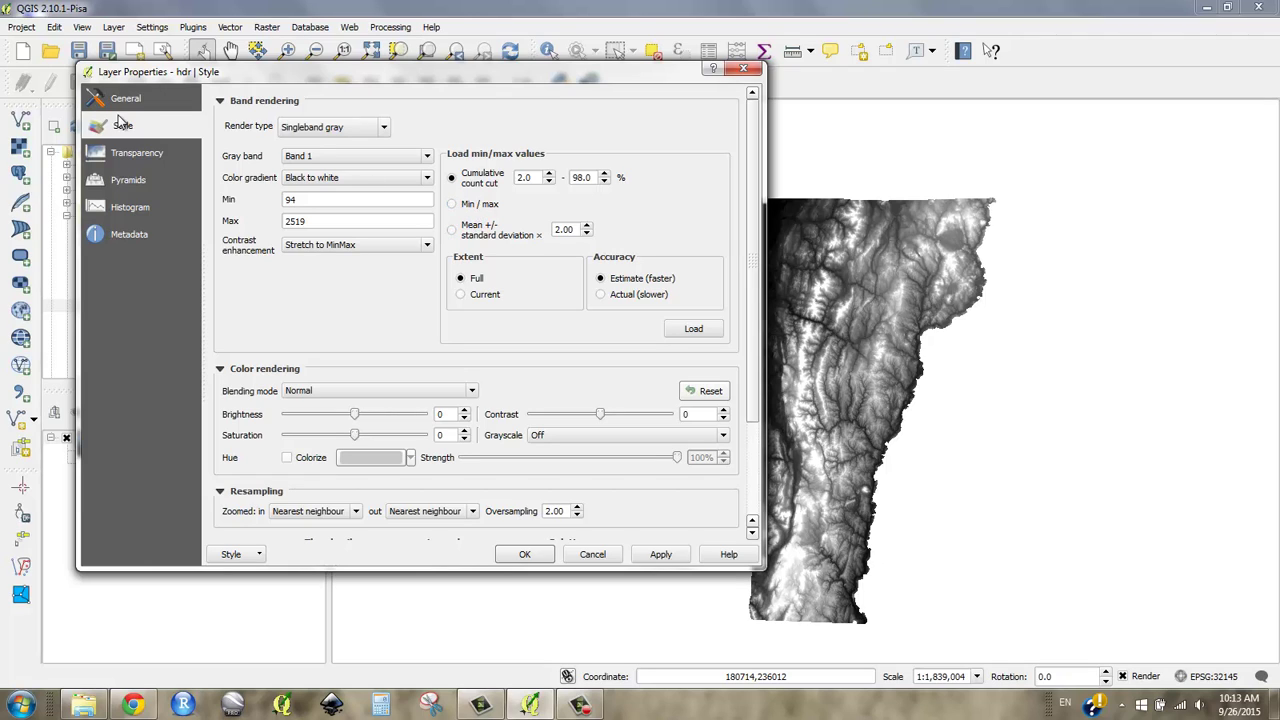
click(451, 204)
click(706, 336)
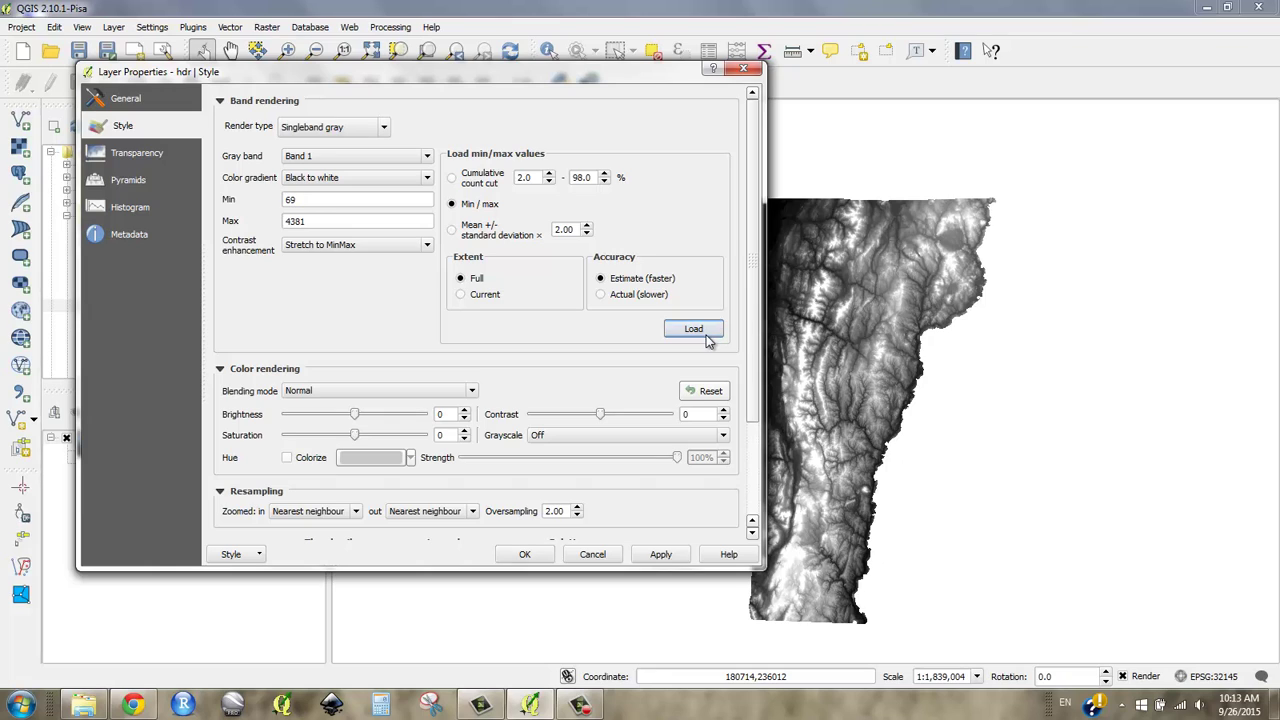
drag(332, 222, 271, 224)
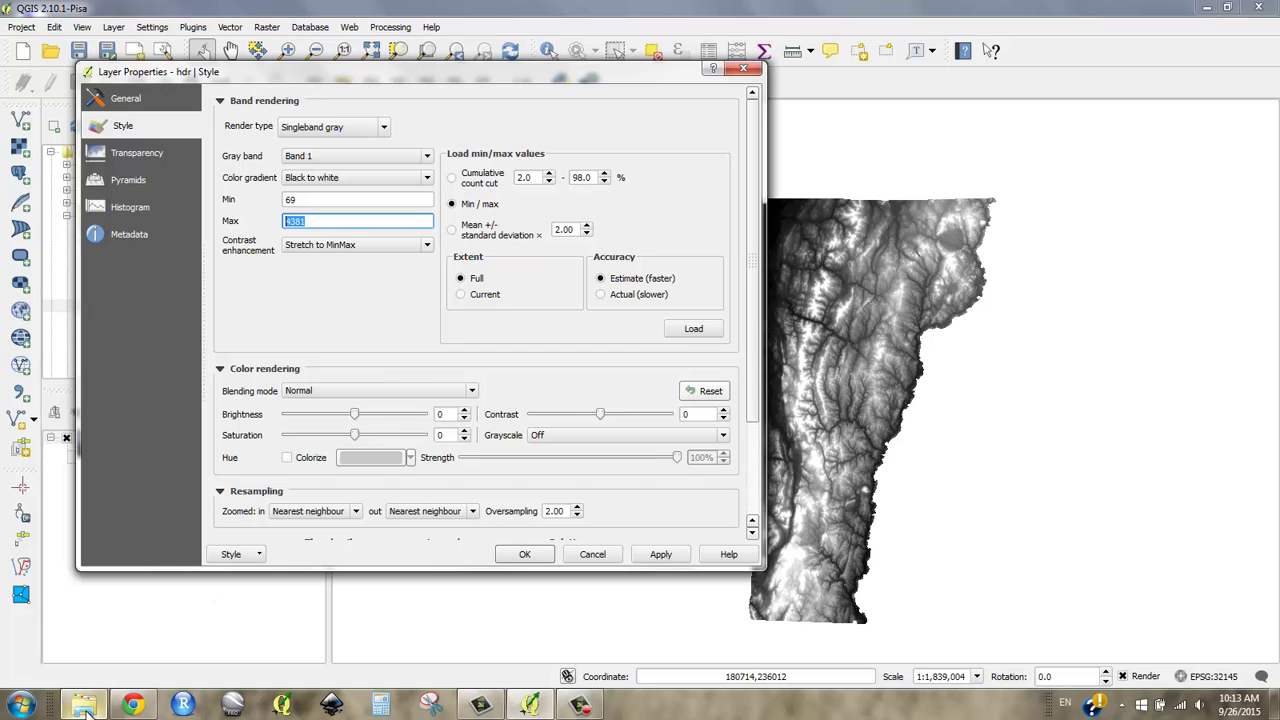
mouse_move(87, 712)
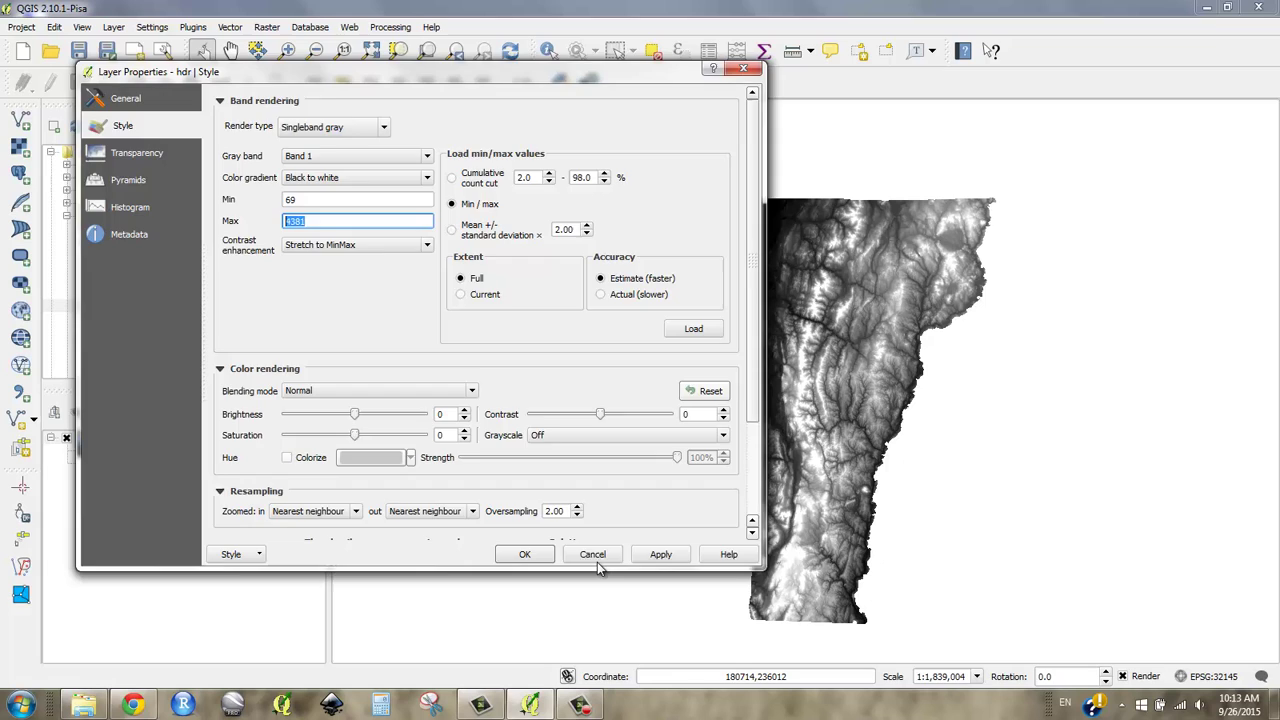
click(524, 554)
click(1207, 20)
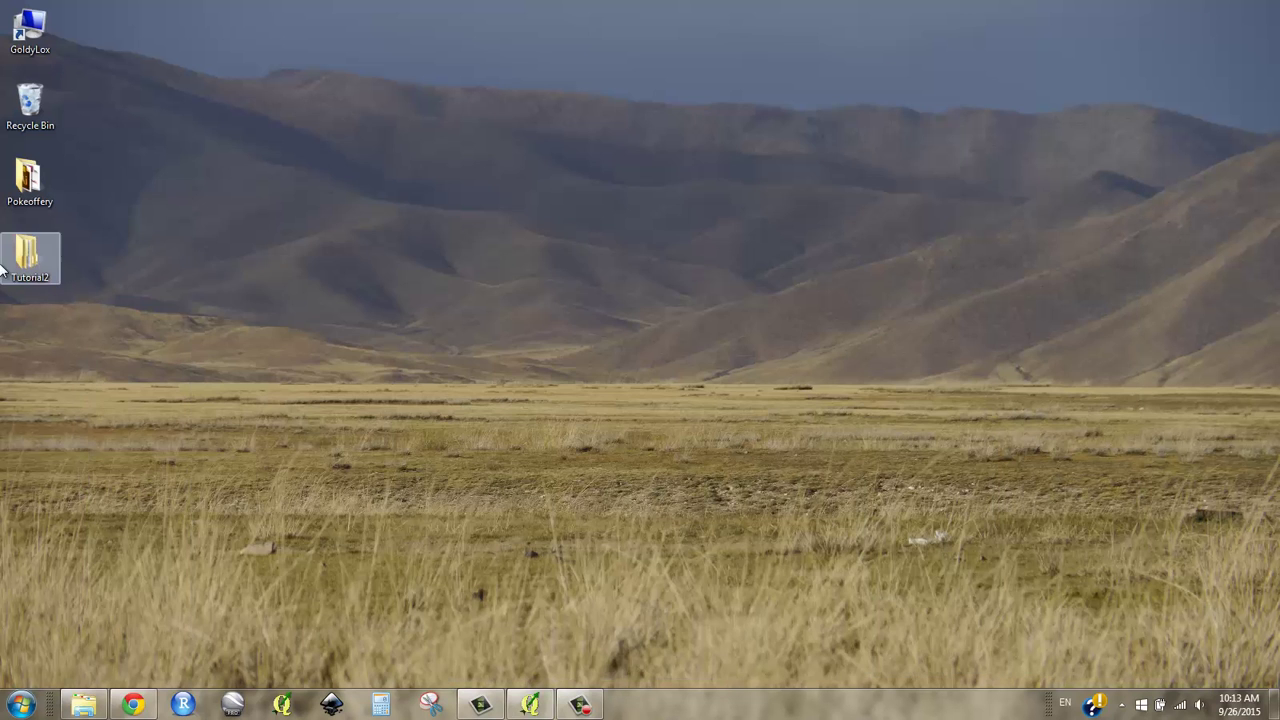
Open ElevationDEM_DEM24.txt from Tutorial2 > _source > dem_24 in Notepad.
double_click(47, 268)
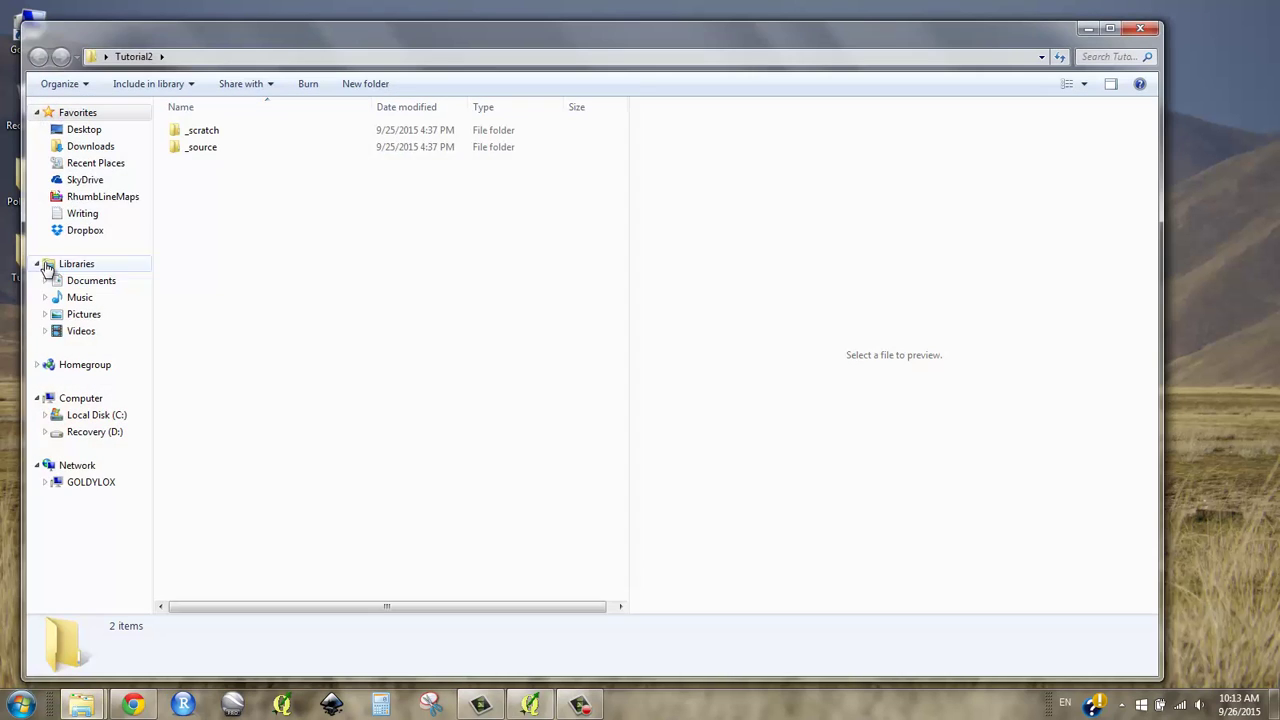
double_click(222, 148)
double_click(229, 132)
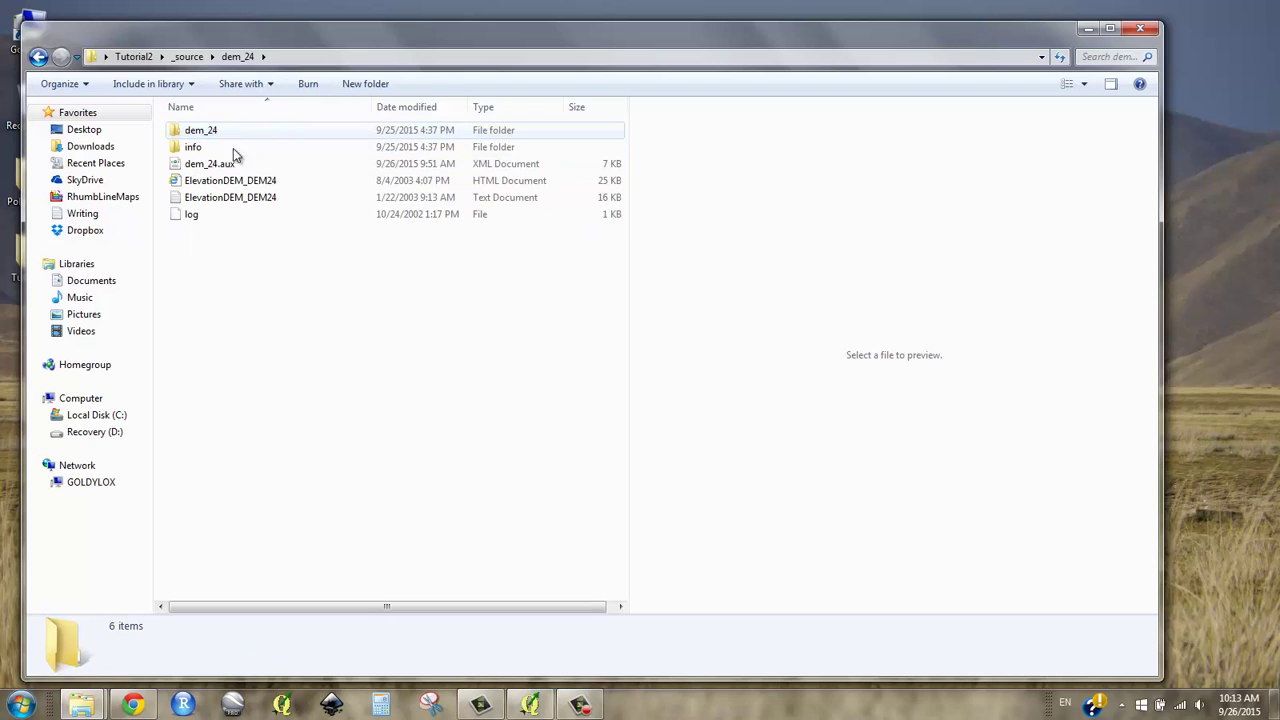
click(210, 201)
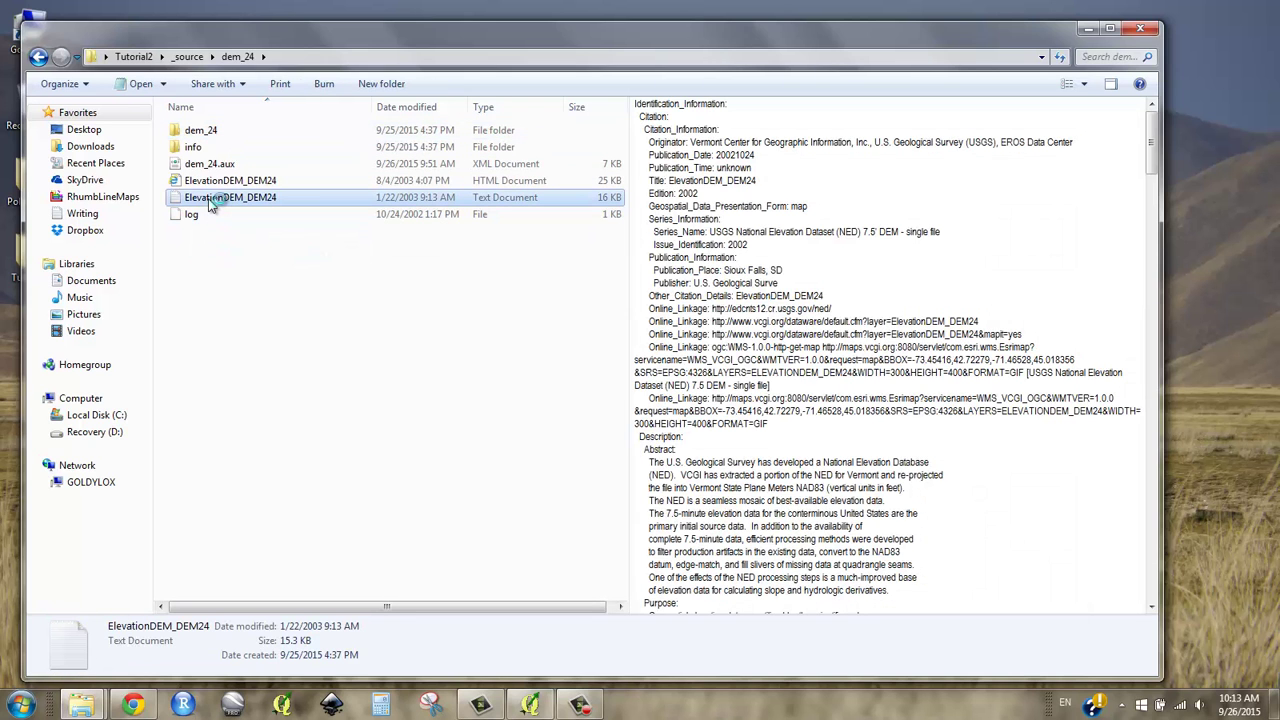
double_click(211, 200)
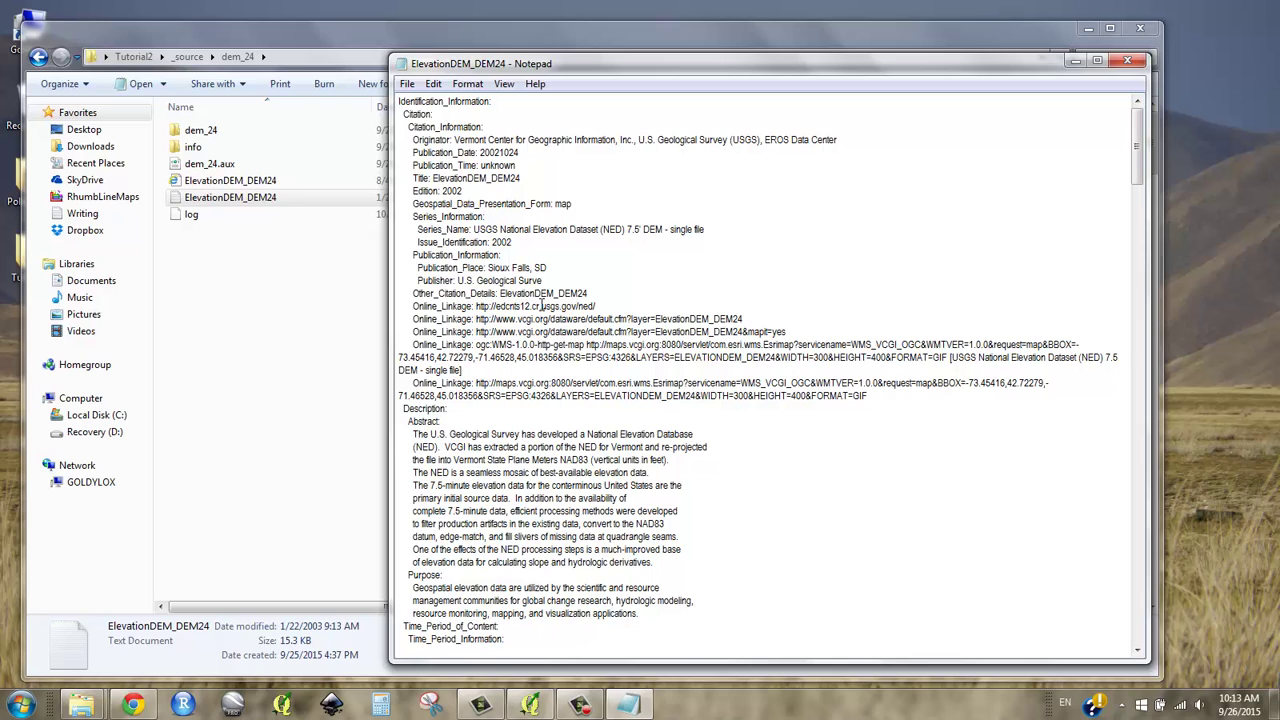
Search the metadata for 'unit' to confirm the vertical units are feet.
key(ctrl+f)
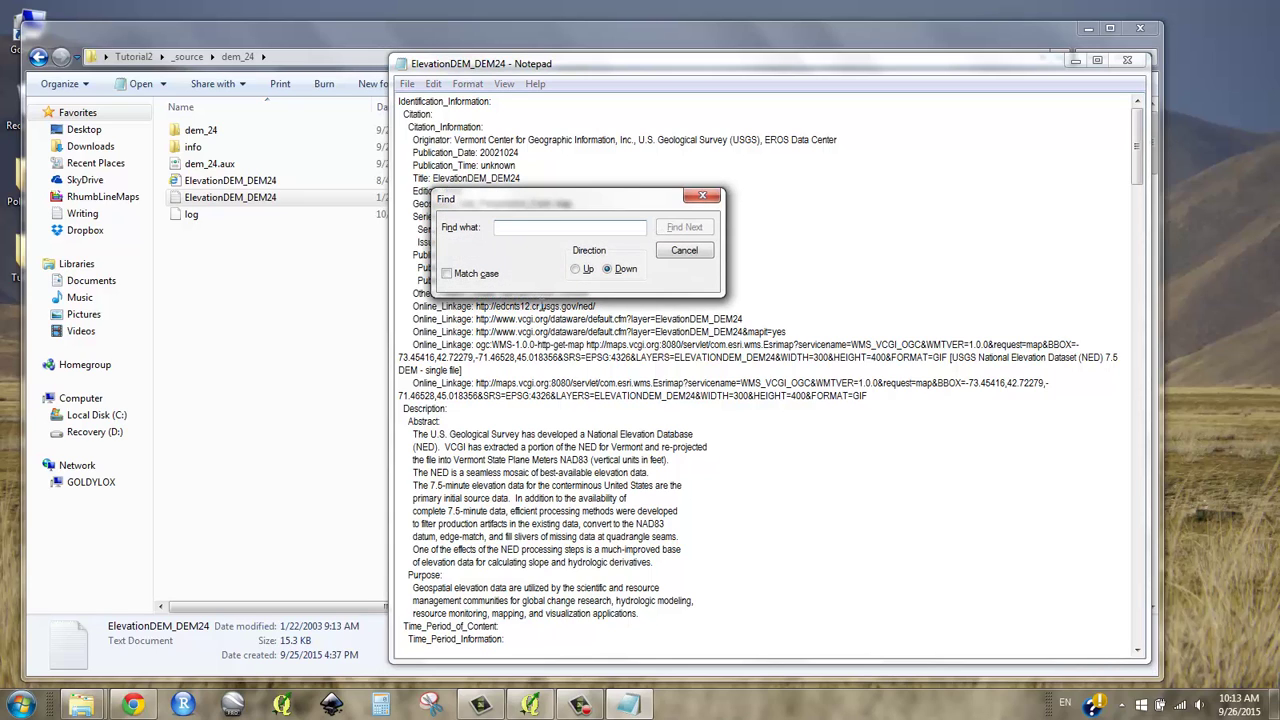
text(unit)
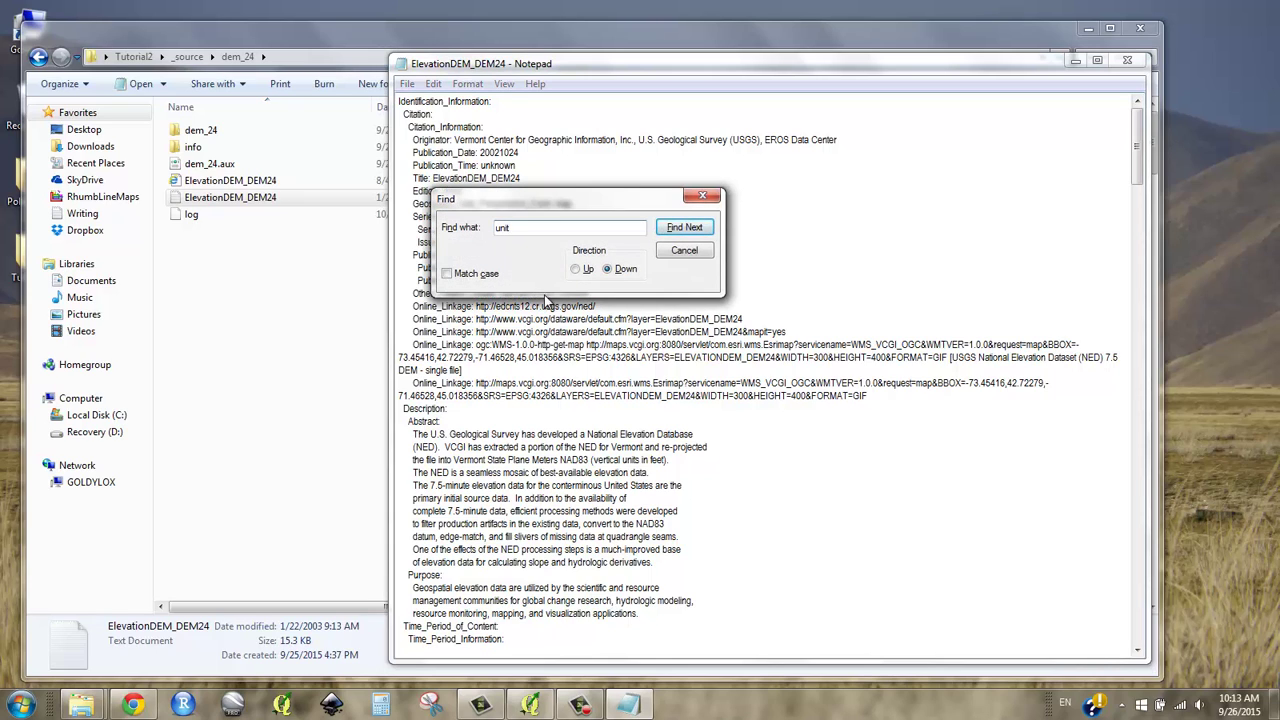
click(688, 229)
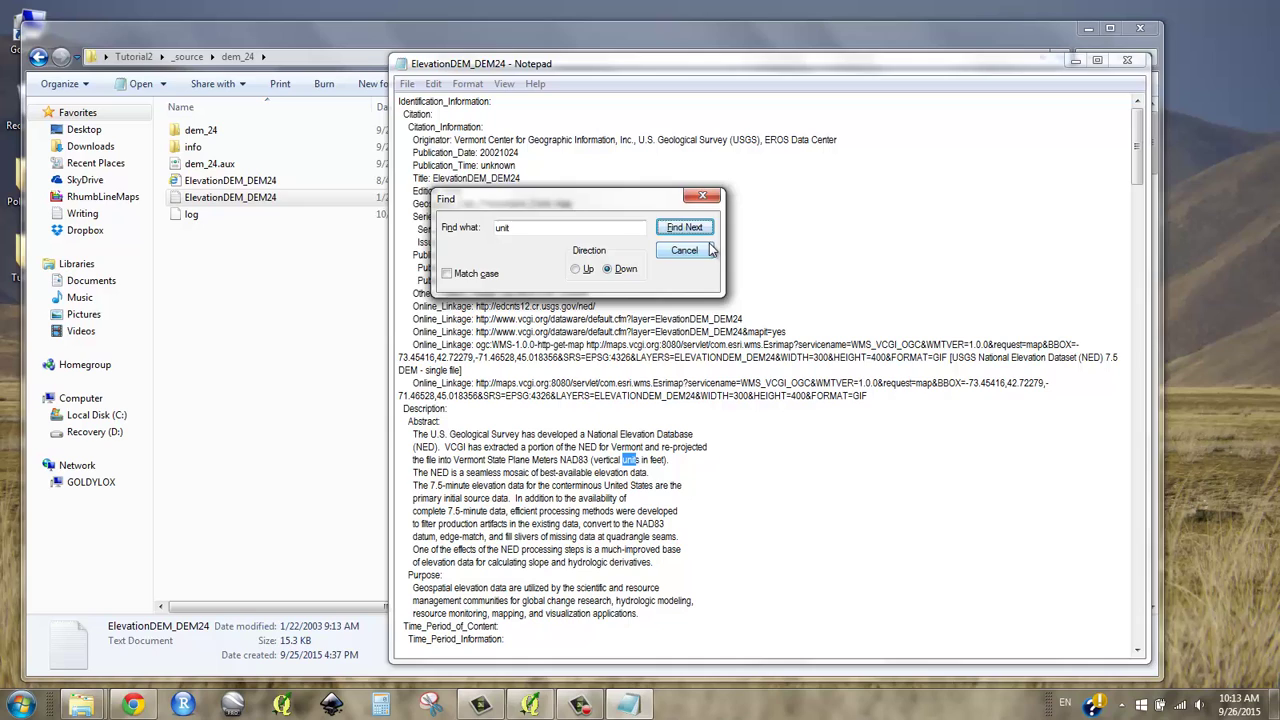
click(708, 250)
Close Notepad, restore QGIS, and open then cancel the Raster > Terrain Analysis > Aspect tool.
click(1129, 60)
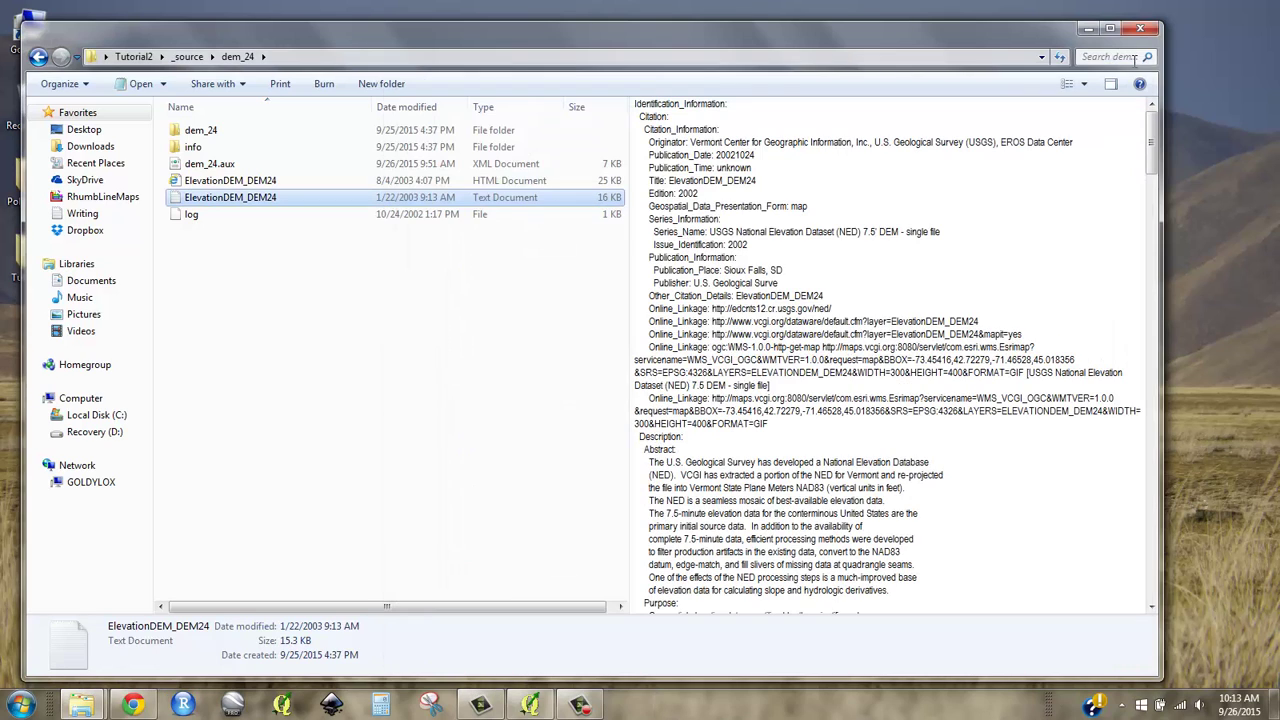
click(1086, 29)
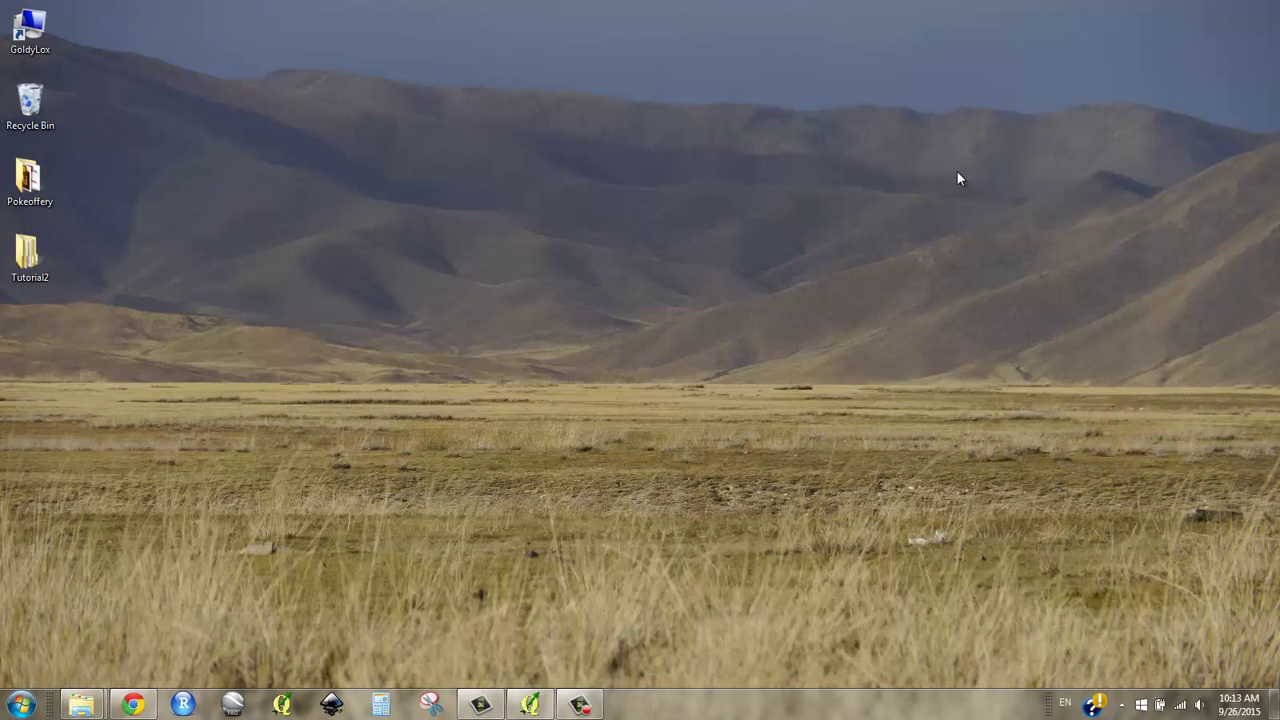
click(530, 704)
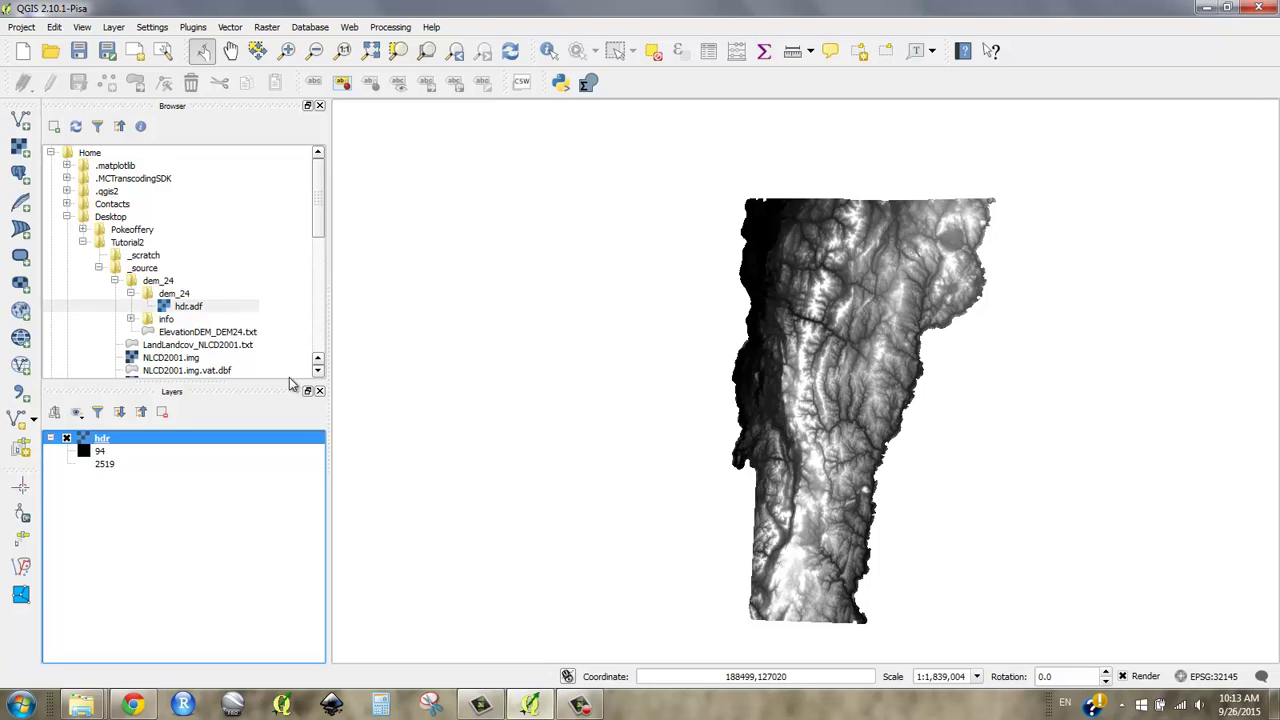
click(230, 27)
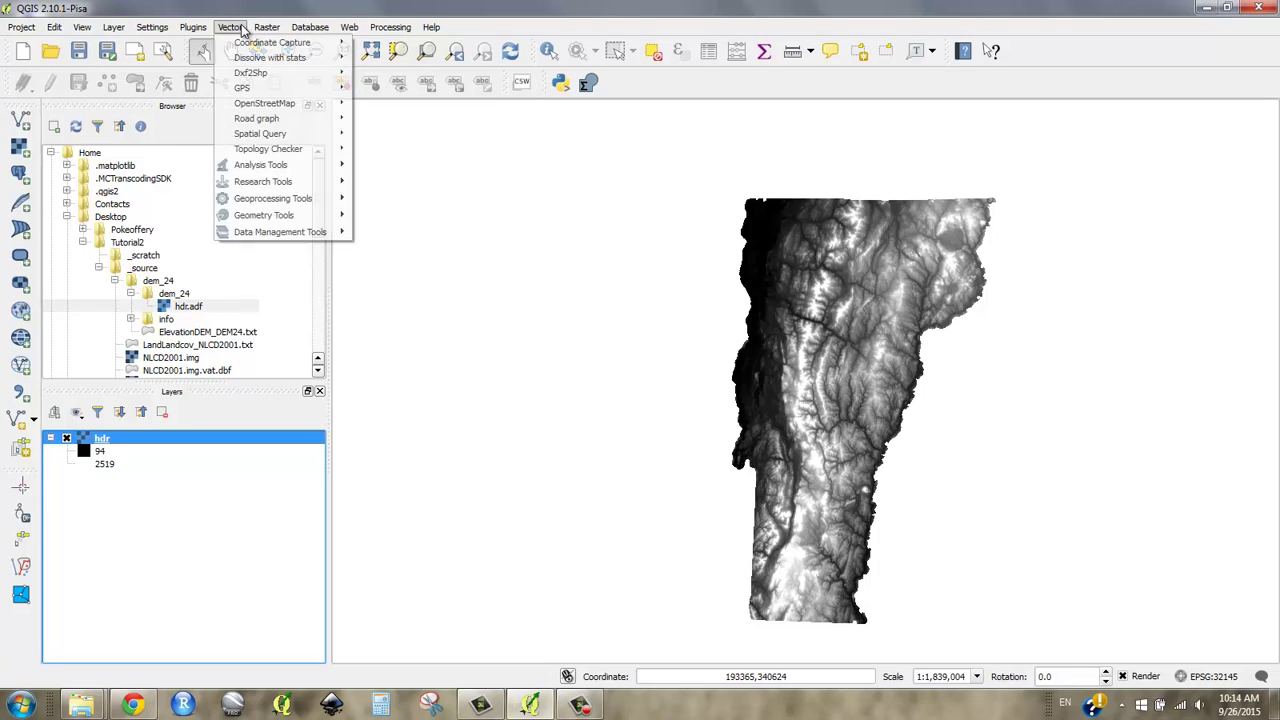
mouse_move(267, 30)
mouse_move(300, 108)
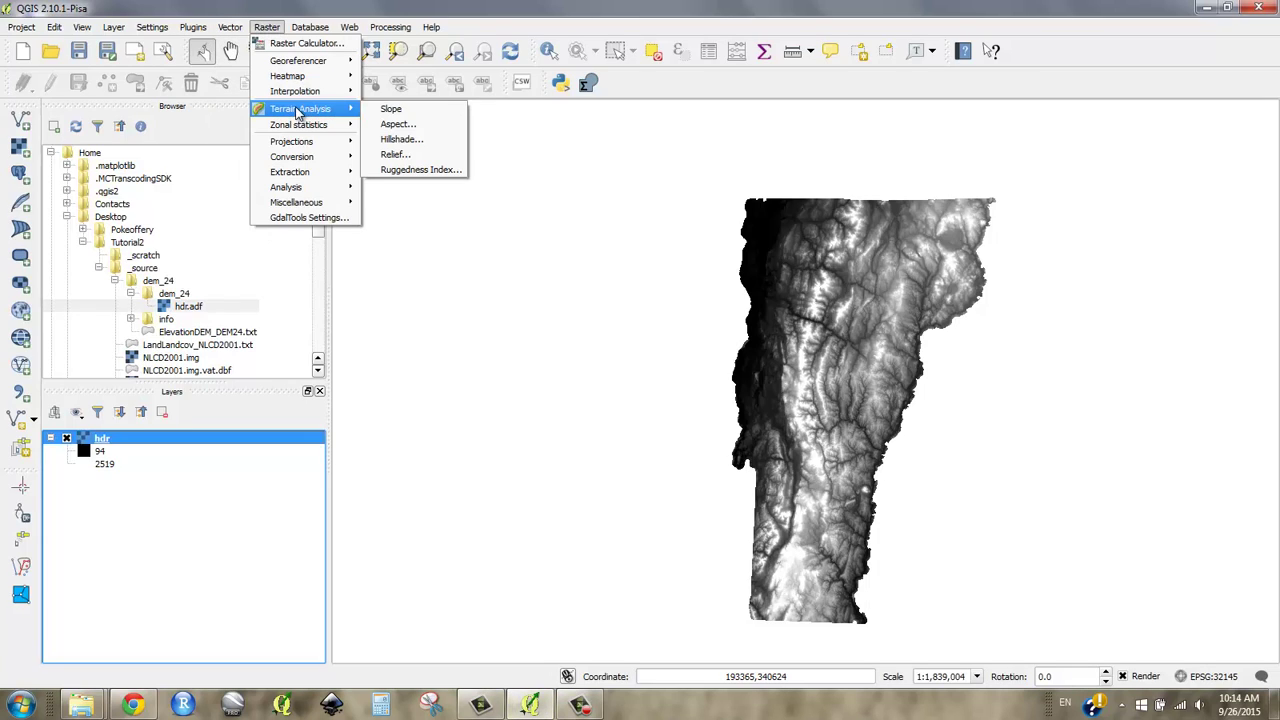
click(405, 126)
drag(285, 190, 199, 186)
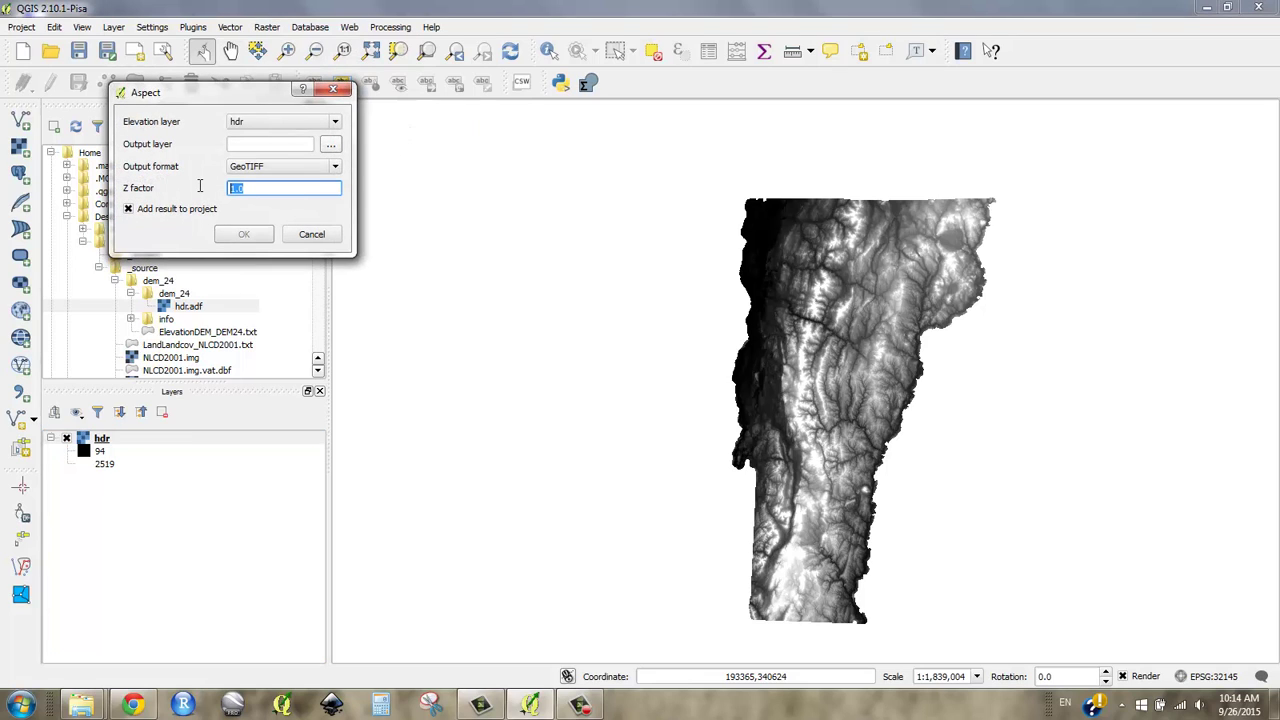
click(312, 236)
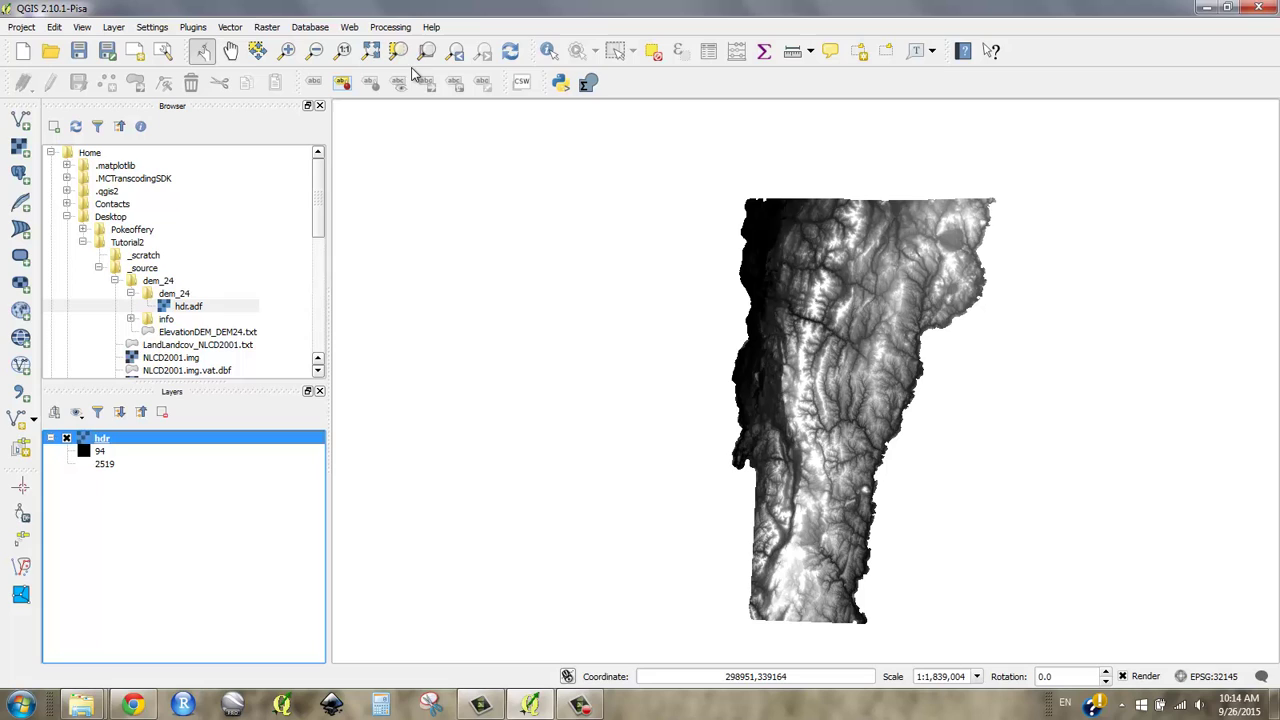
Identify DEM elevations at three map points, the last reading Band 1 value 1583.
click(548, 50)
click(818, 368)
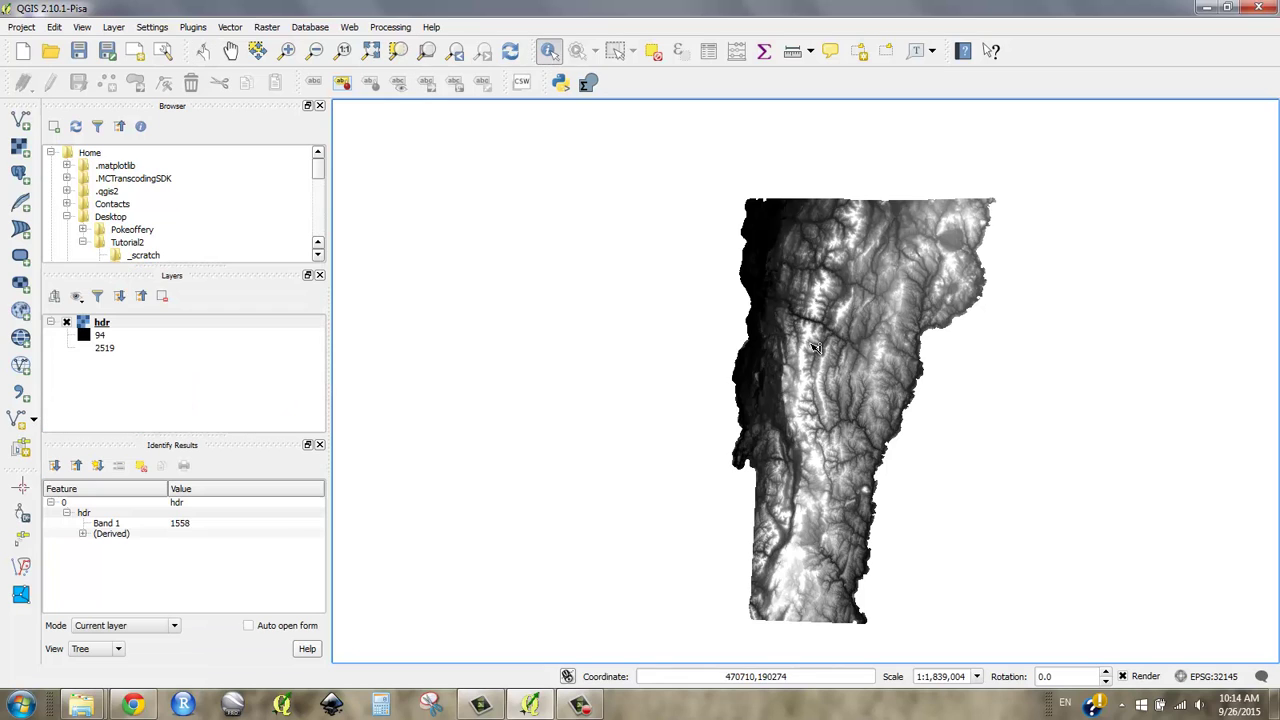
click(811, 405)
click(825, 440)
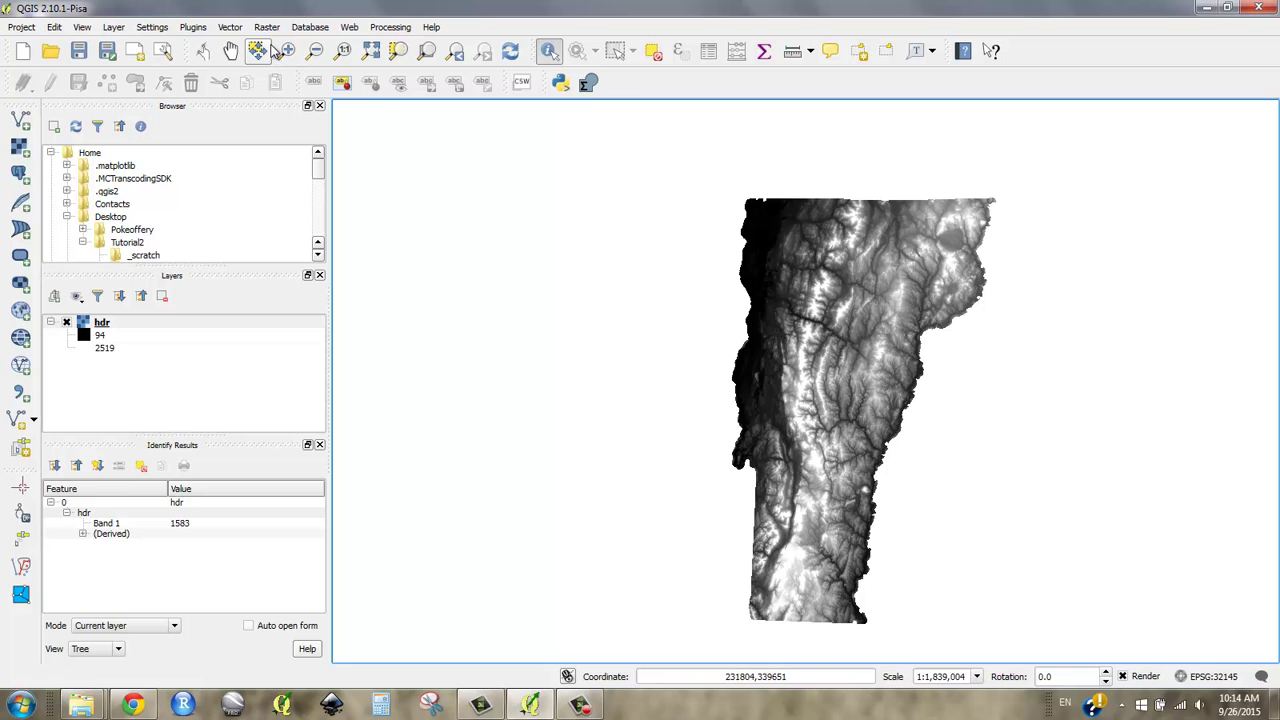
Search Google for how many feet are in a meter, getting 3.28084.
click(146, 700)
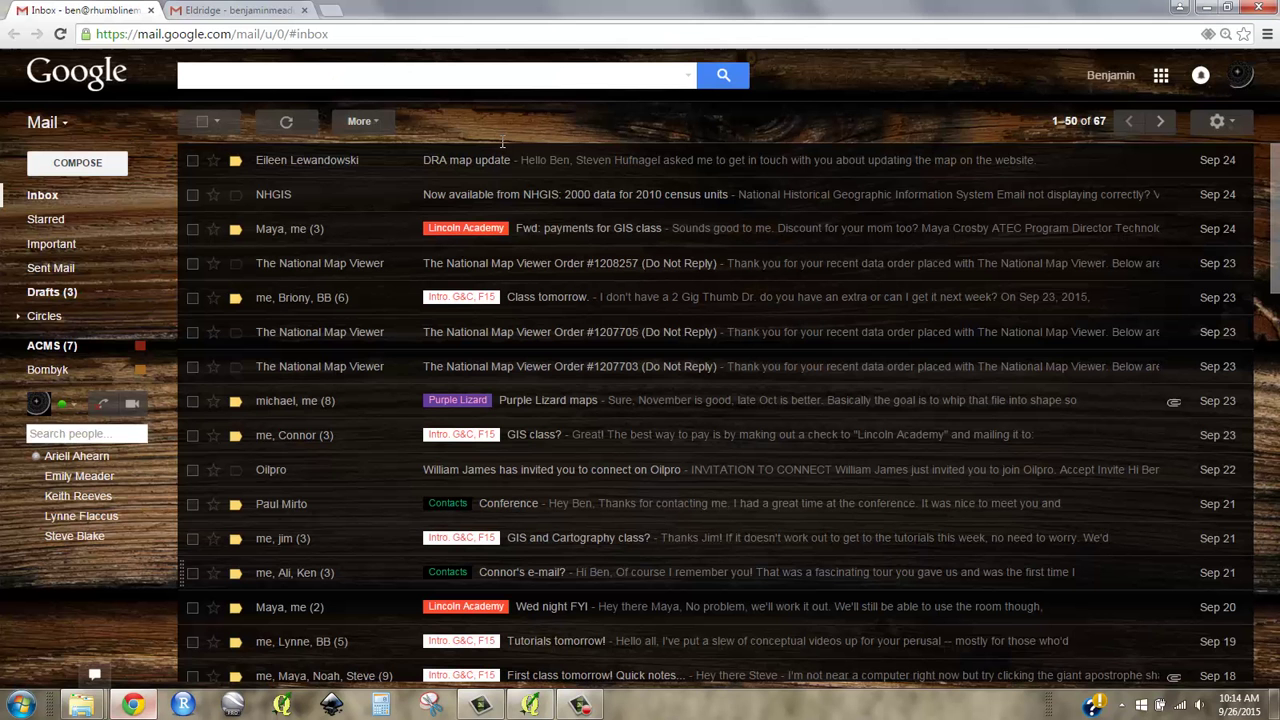
click(335, 11)
text(how)
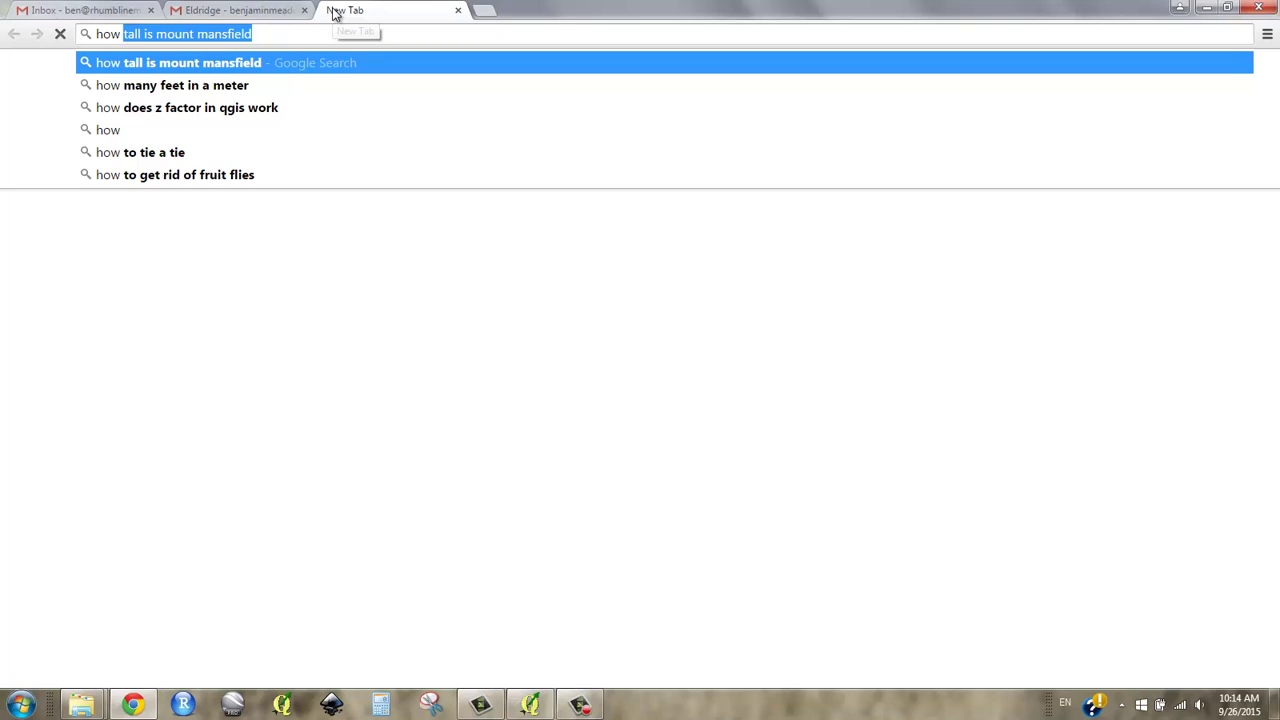
text( many)
key(Right)
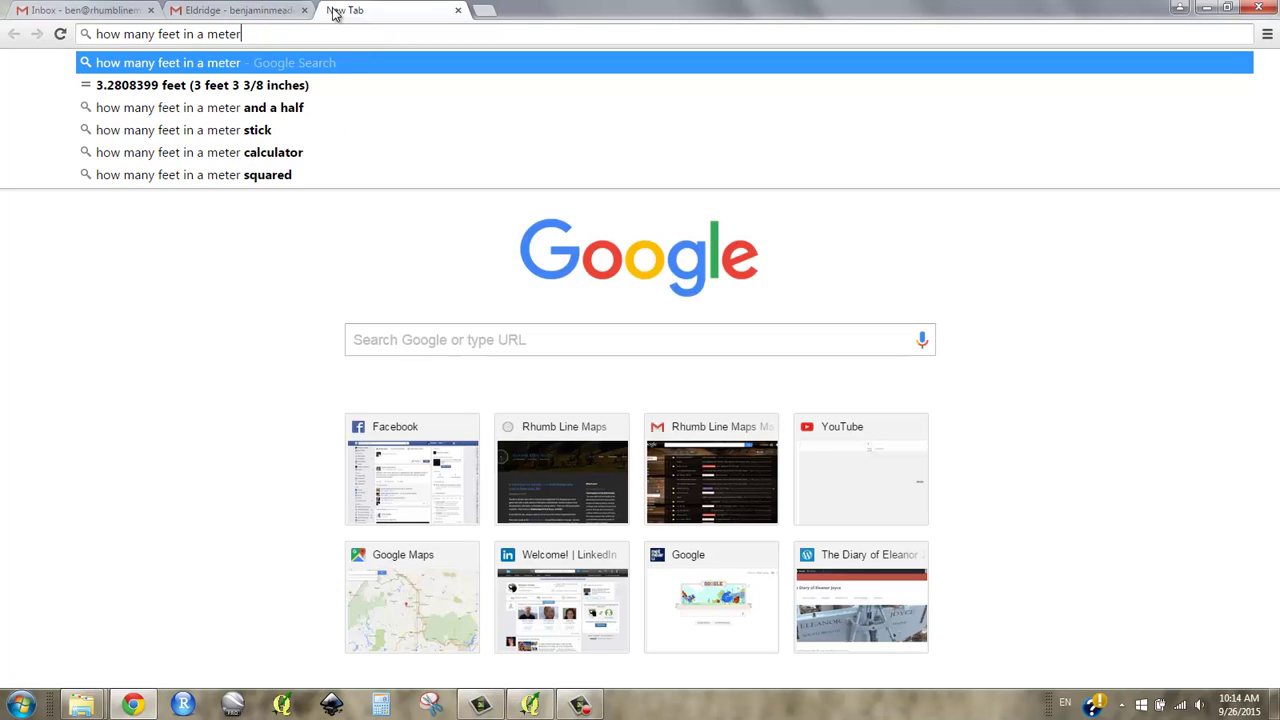
key(Return)
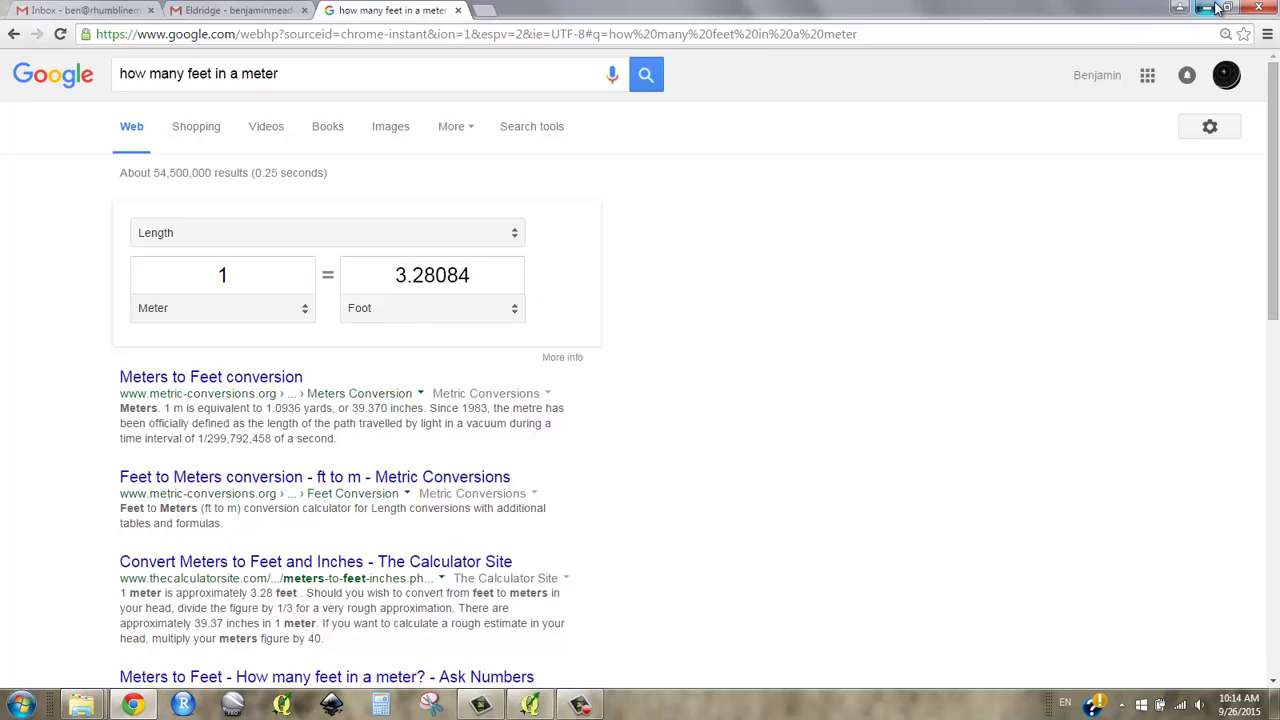
Return to QGIS and open the Raster Calculator.
click(1180, 8)
click(266, 27)
click(305, 40)
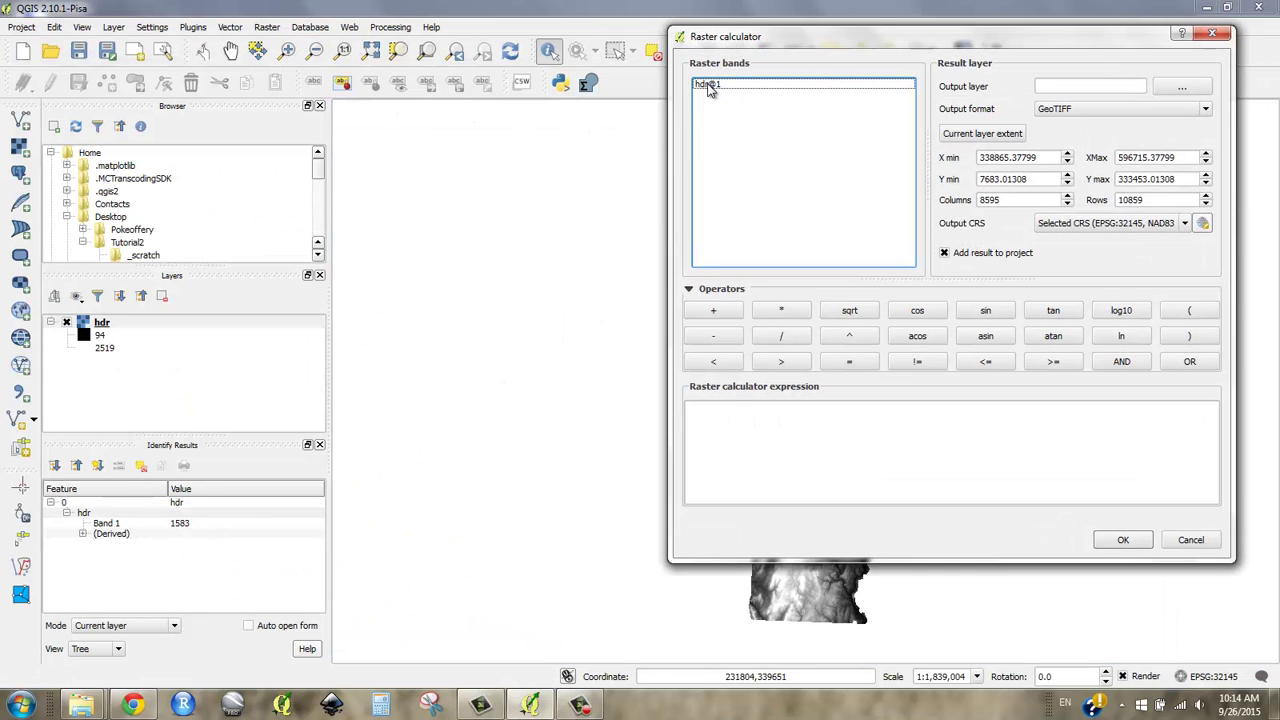
Divide hdr@1 by 3.28084 copied from Google's converter, and open the output file dialog.
double_click(706, 85)
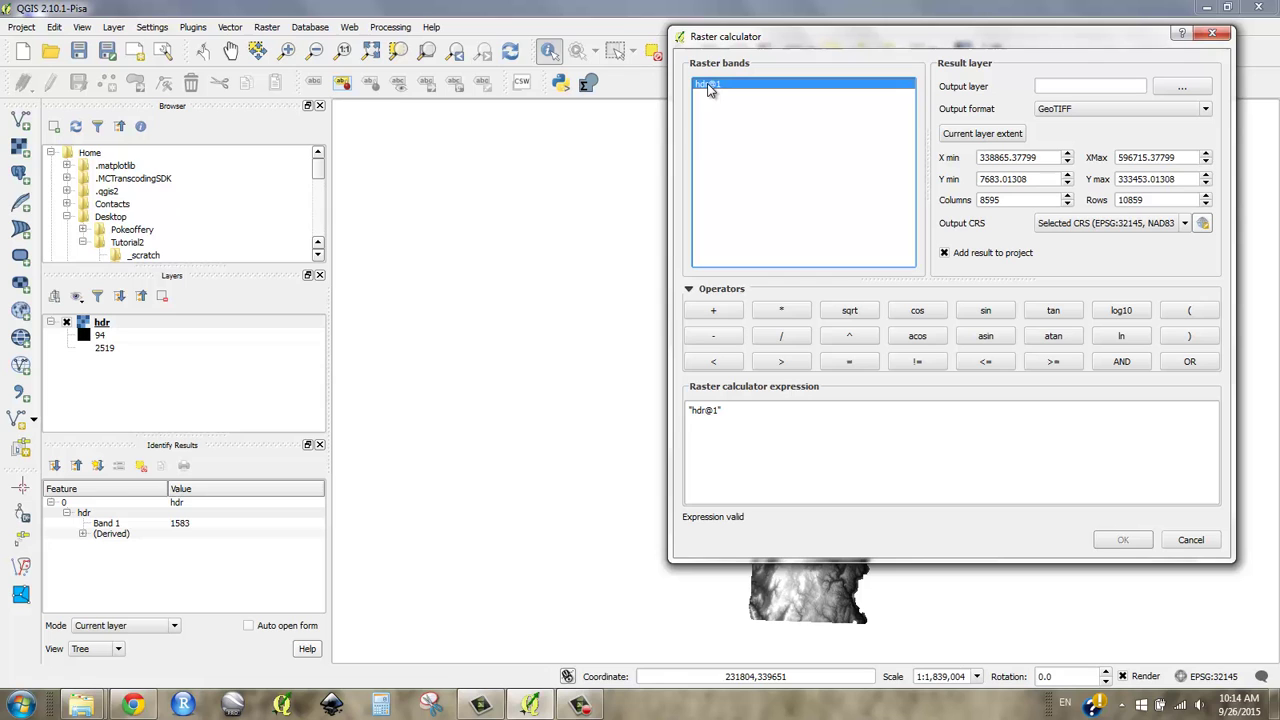
click(790, 340)
click(133, 706)
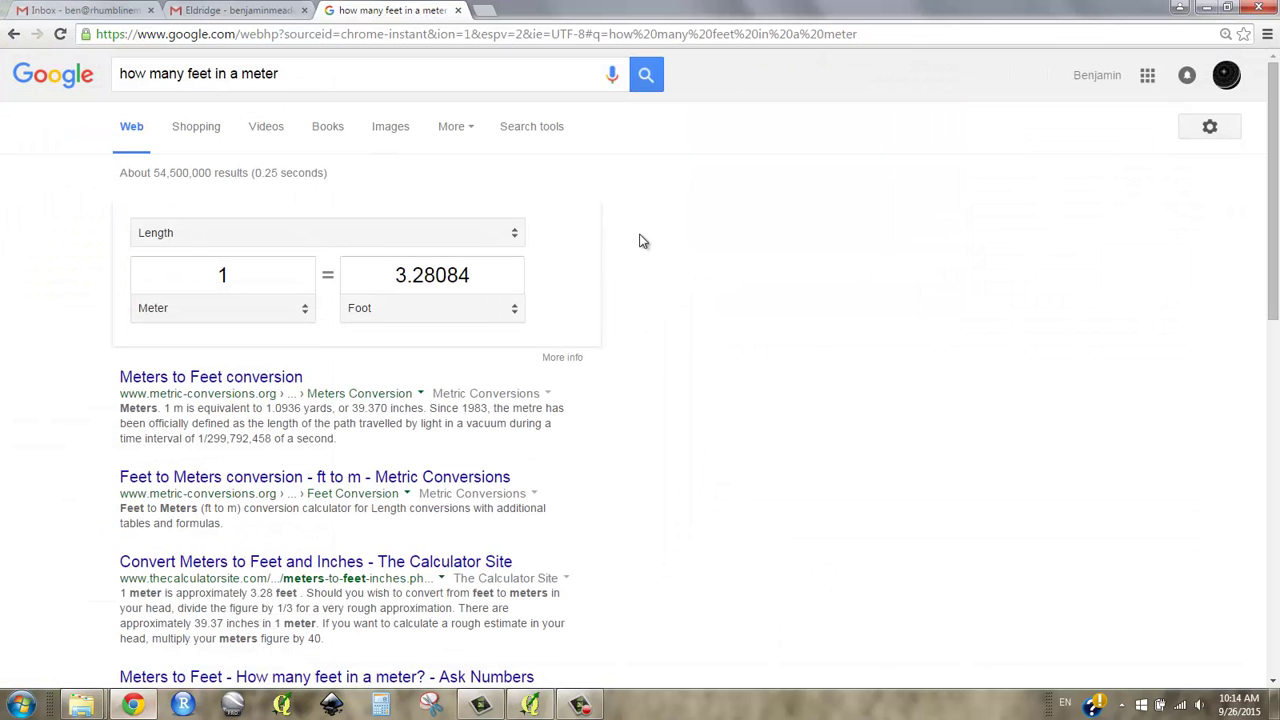
drag(477, 274, 379, 276)
key(ctrl+c)
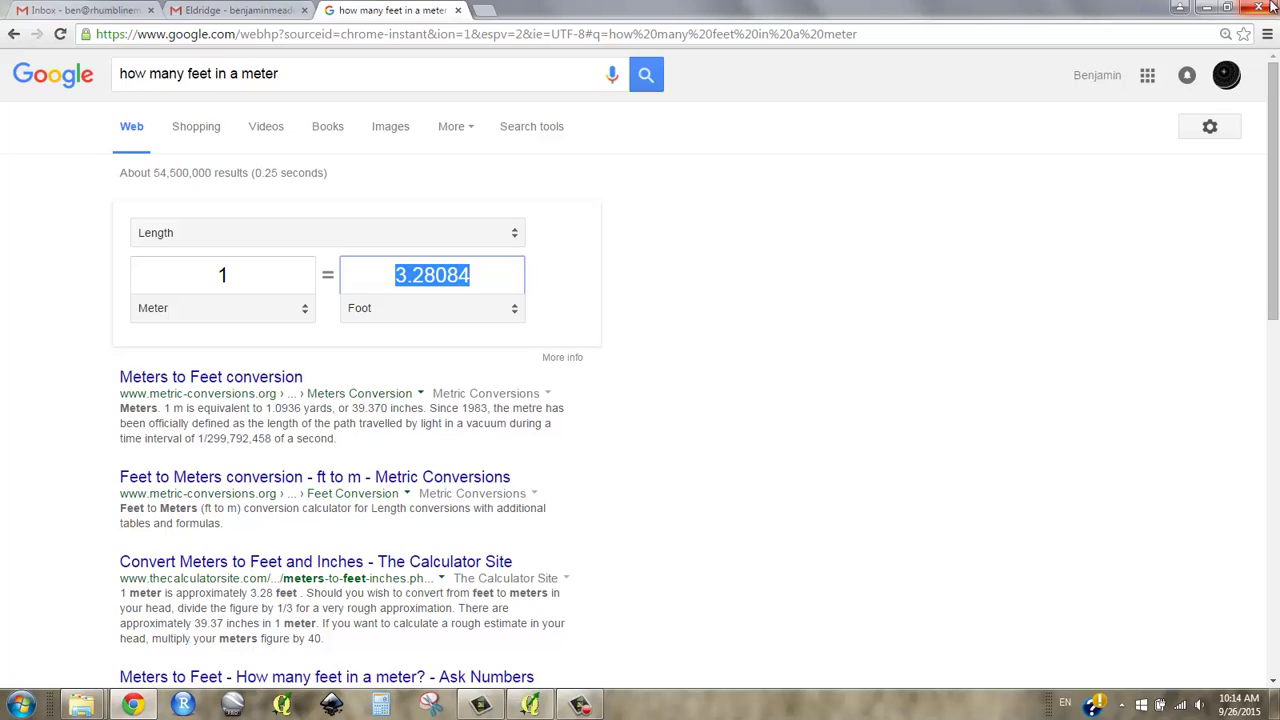
click(1180, 7)
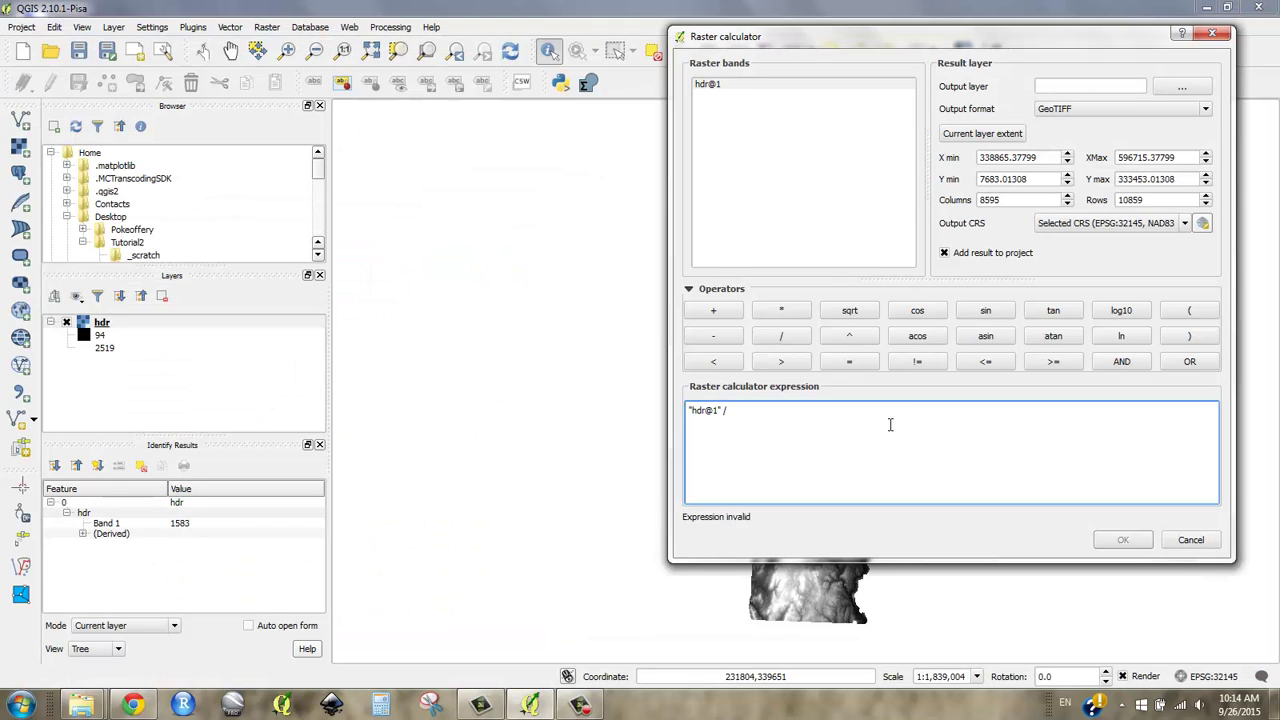
key(ctrl+v)
double_click(739, 418)
click(762, 410)
click(1182, 87)
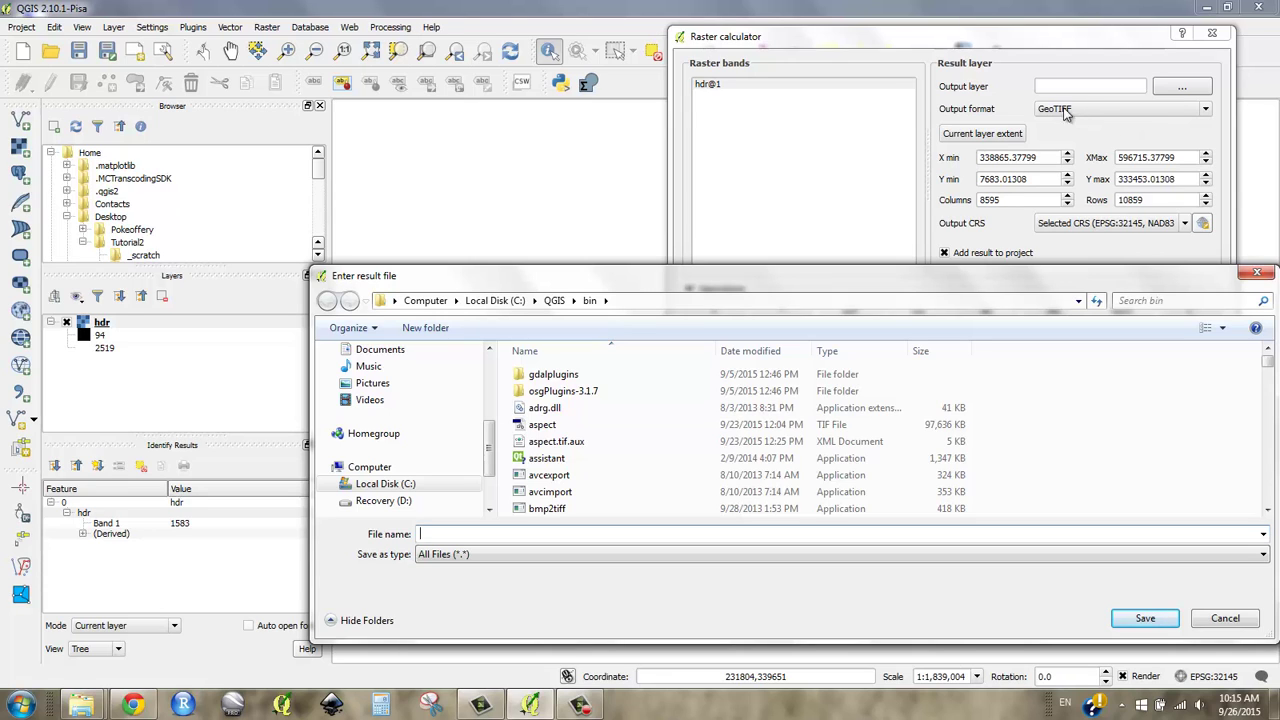
Save the output as dem_z_m in Desktop > Tutorial2 > _source and run the calculation.
drag(489, 452, 480, 362)
click(372, 373)
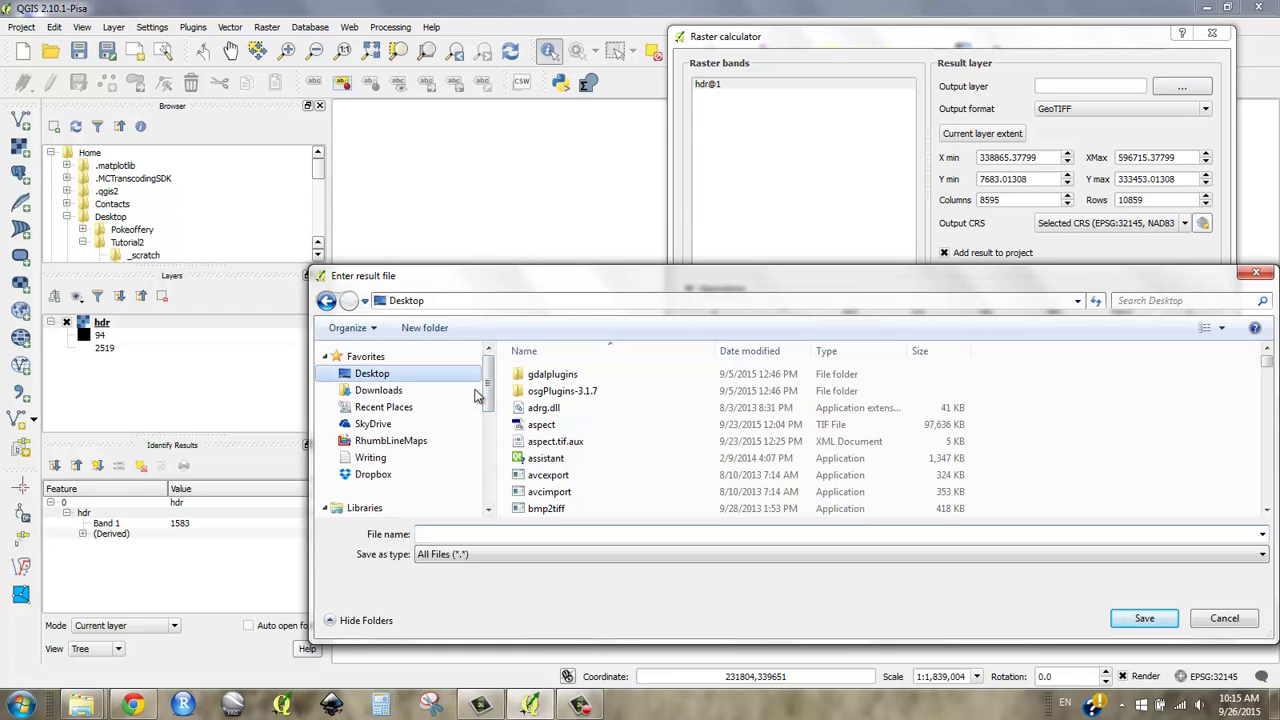
double_click(550, 454)
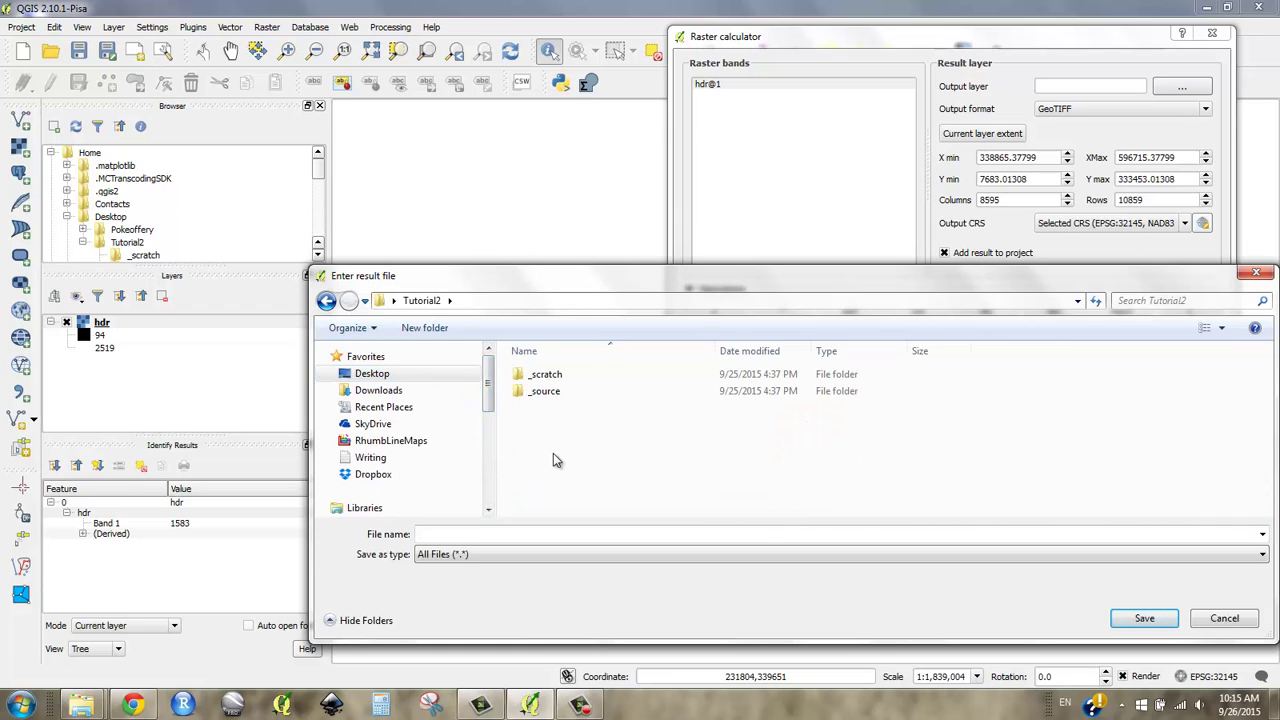
double_click(548, 391)
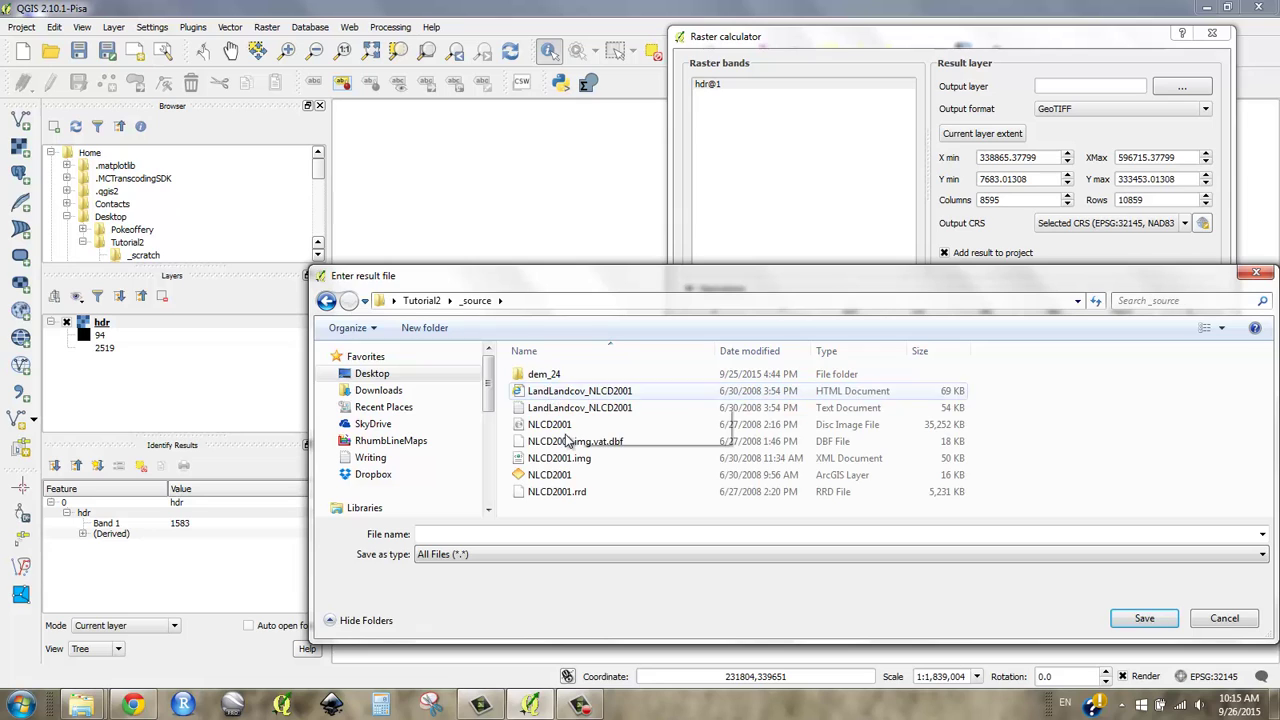
click(527, 537)
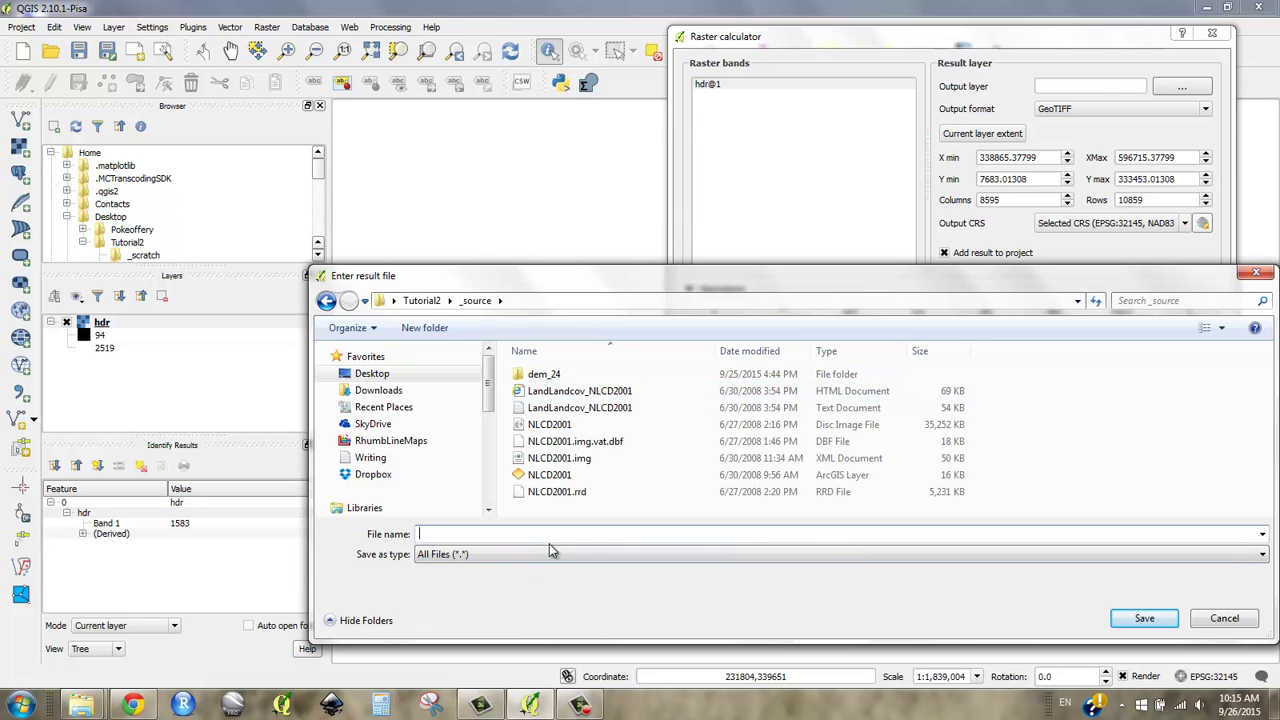
text(dem_)
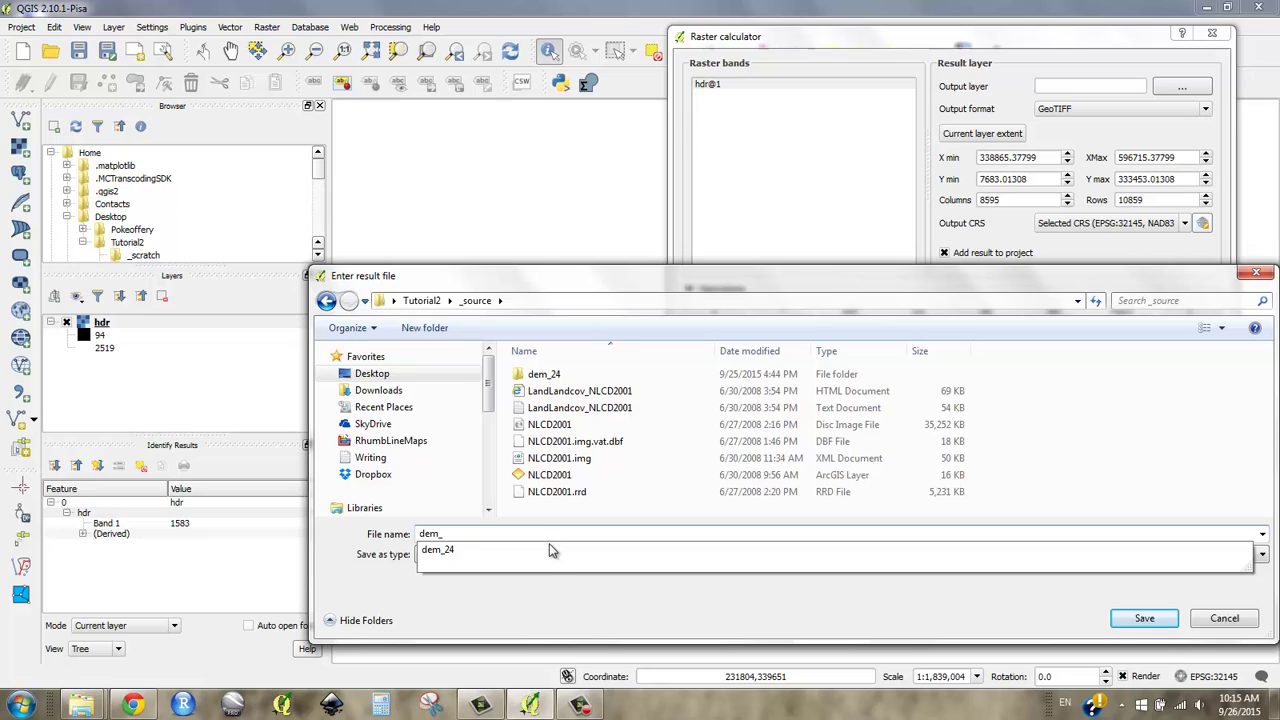
text(z)
key(BackSpace)
text(z_m)
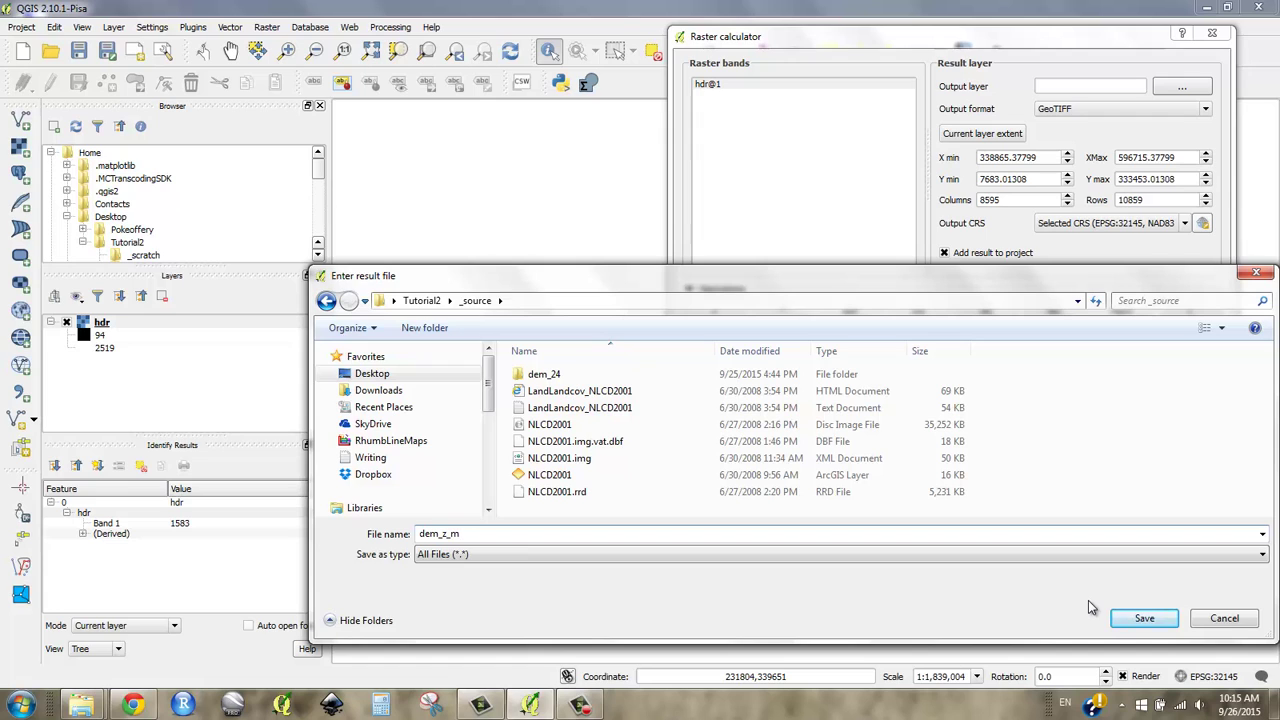
click(1142, 618)
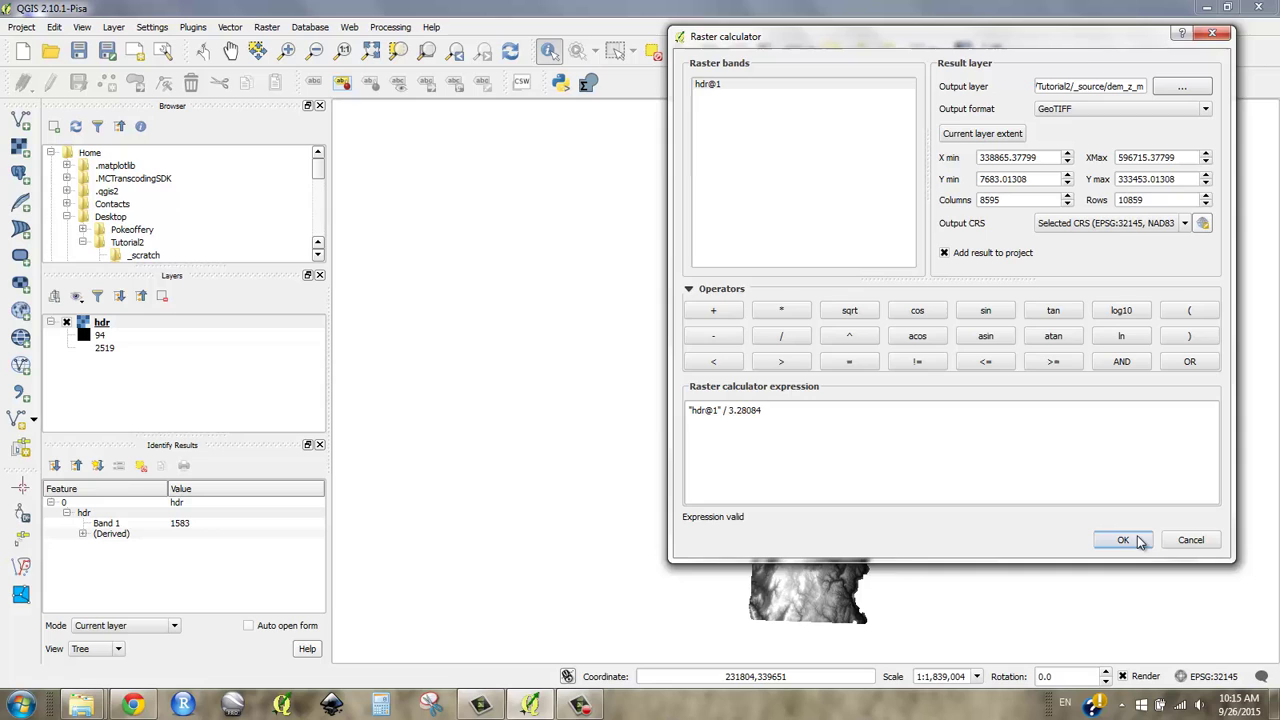
click(1123, 540)
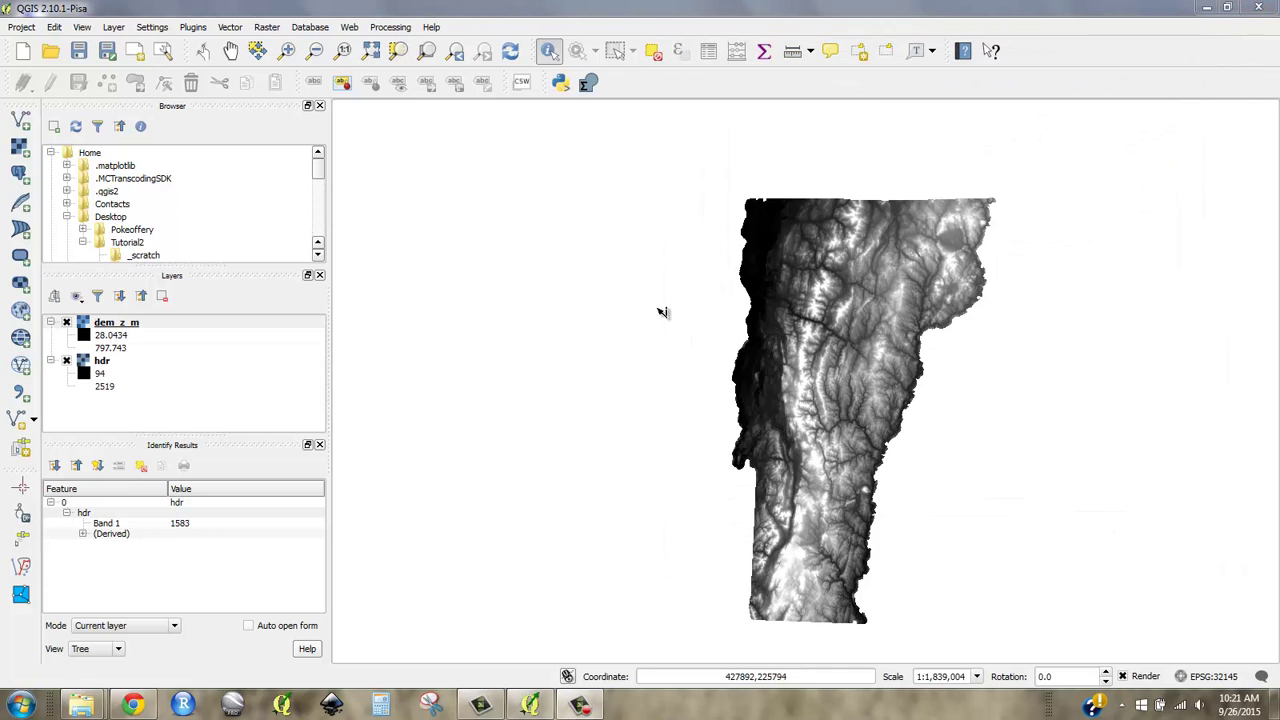
Select the dem_z_m layer (28.0434 to 797.743) and zoom in and out to inspect its terrain.
click(67, 326)
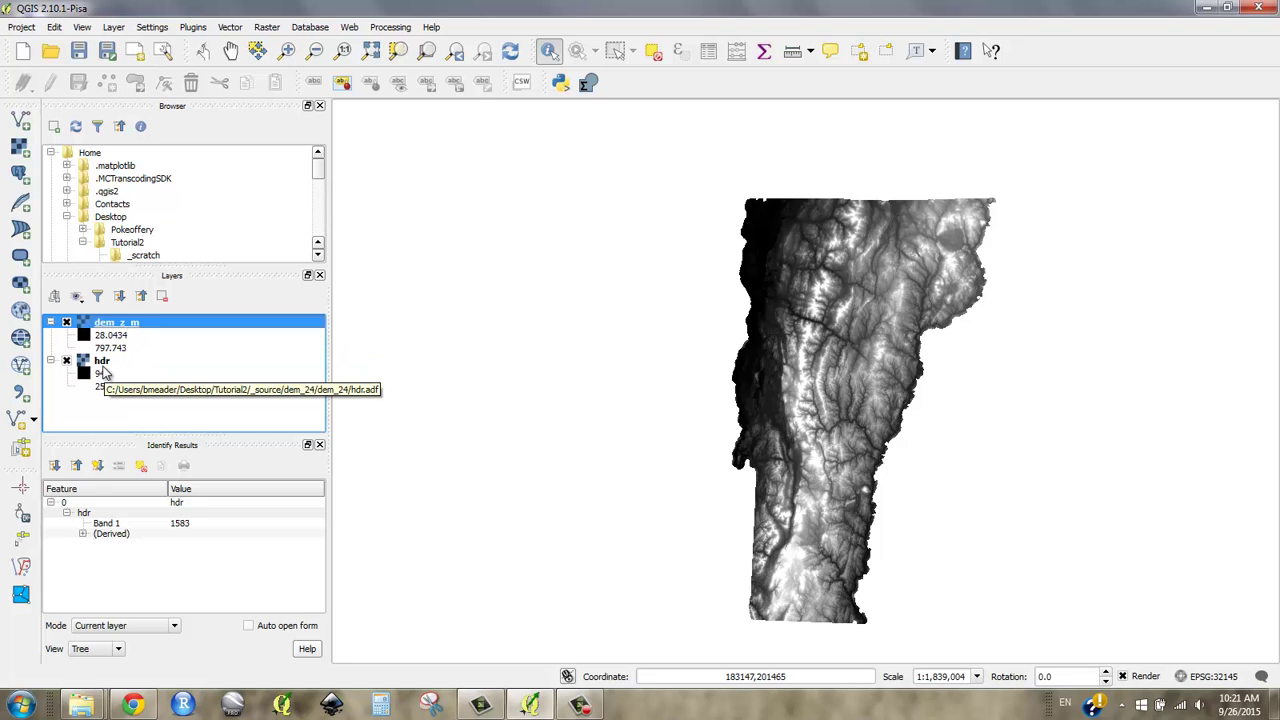
scroll(850, 401, up, 1)
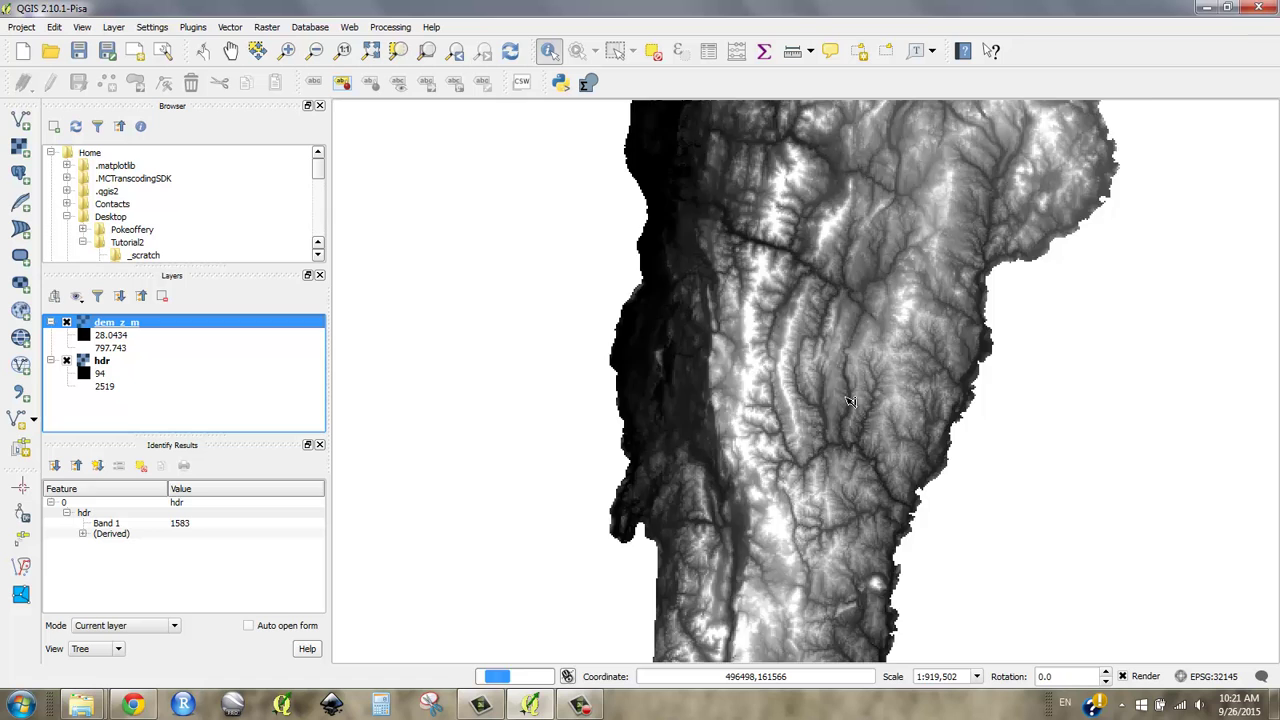
scroll(820, 398, up, 1)
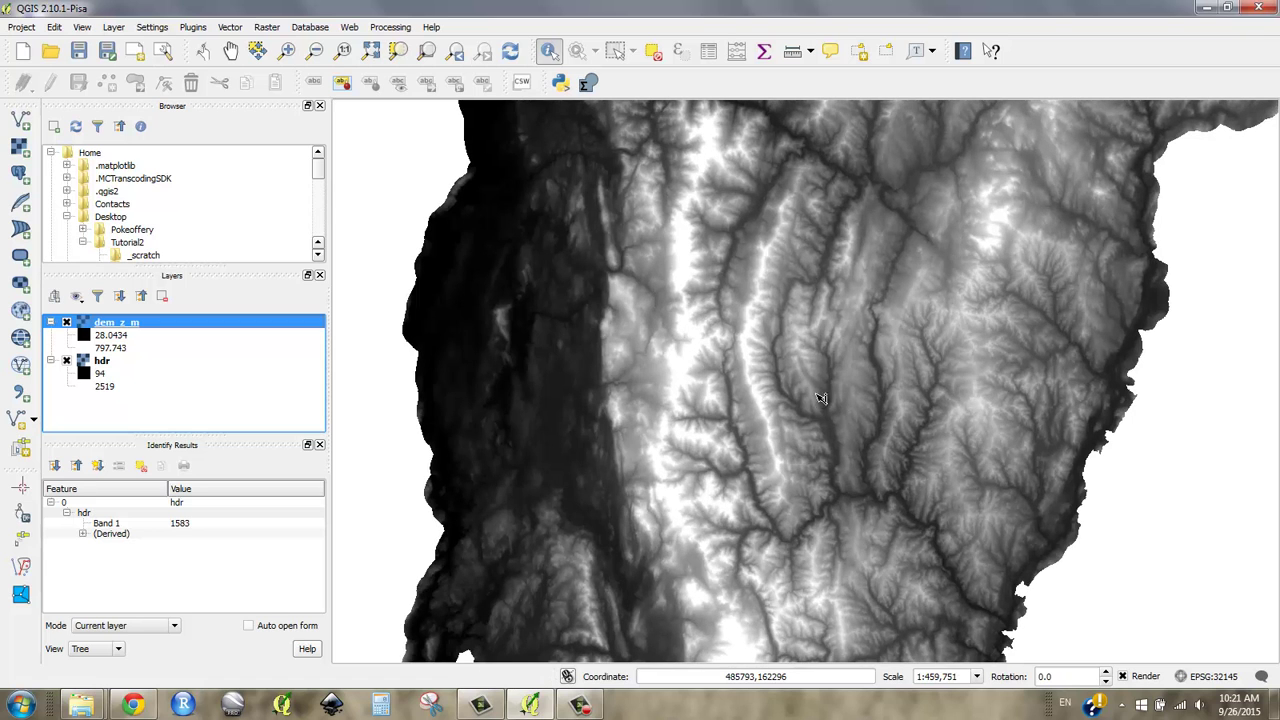
scroll(688, 390, down, 1)
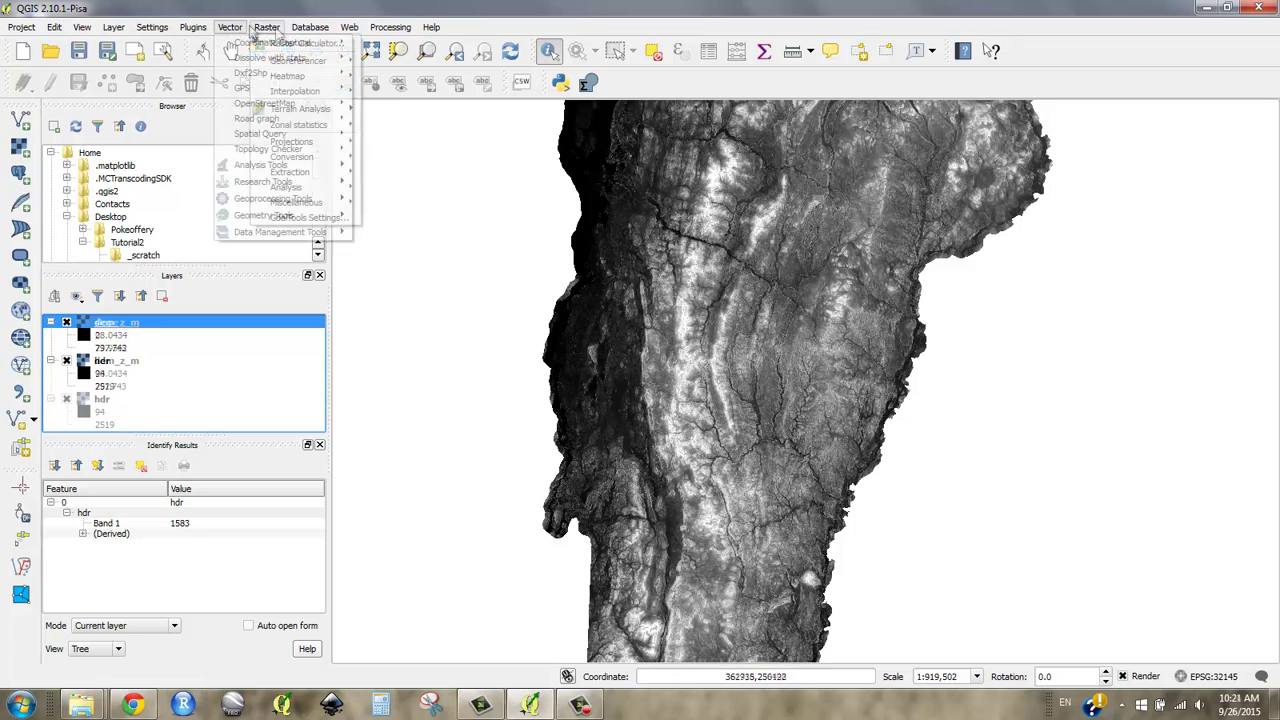
Generate a hillshade layer from dem_z_m with the Terrain Analysis Hillshade tool.
mouse_move(318, 148)
mouse_move(320, 110)
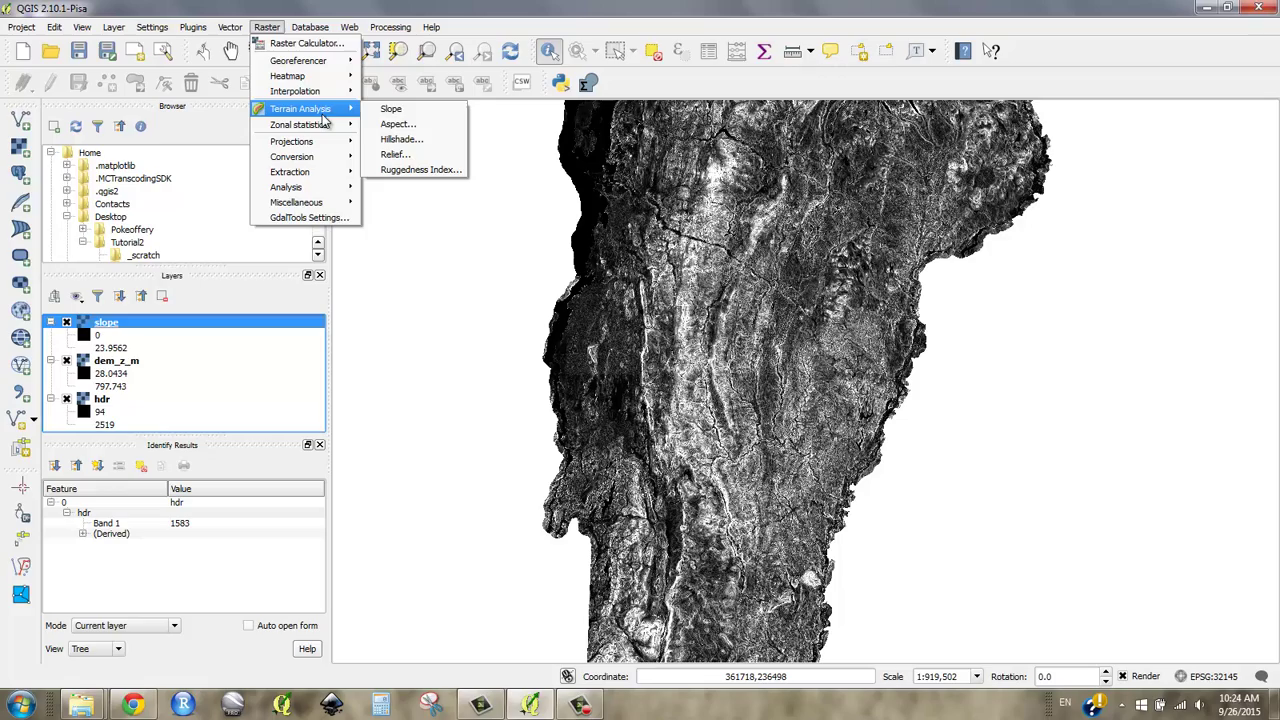
click(392, 137)
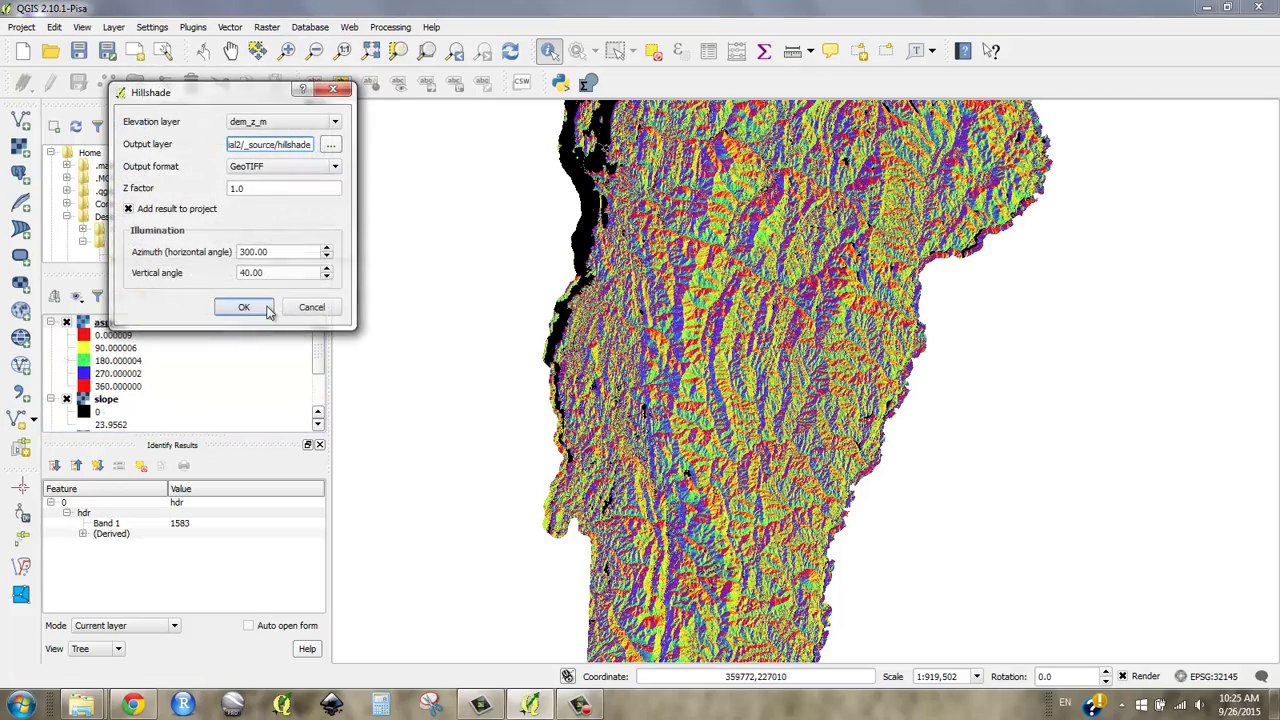
click(250, 307)
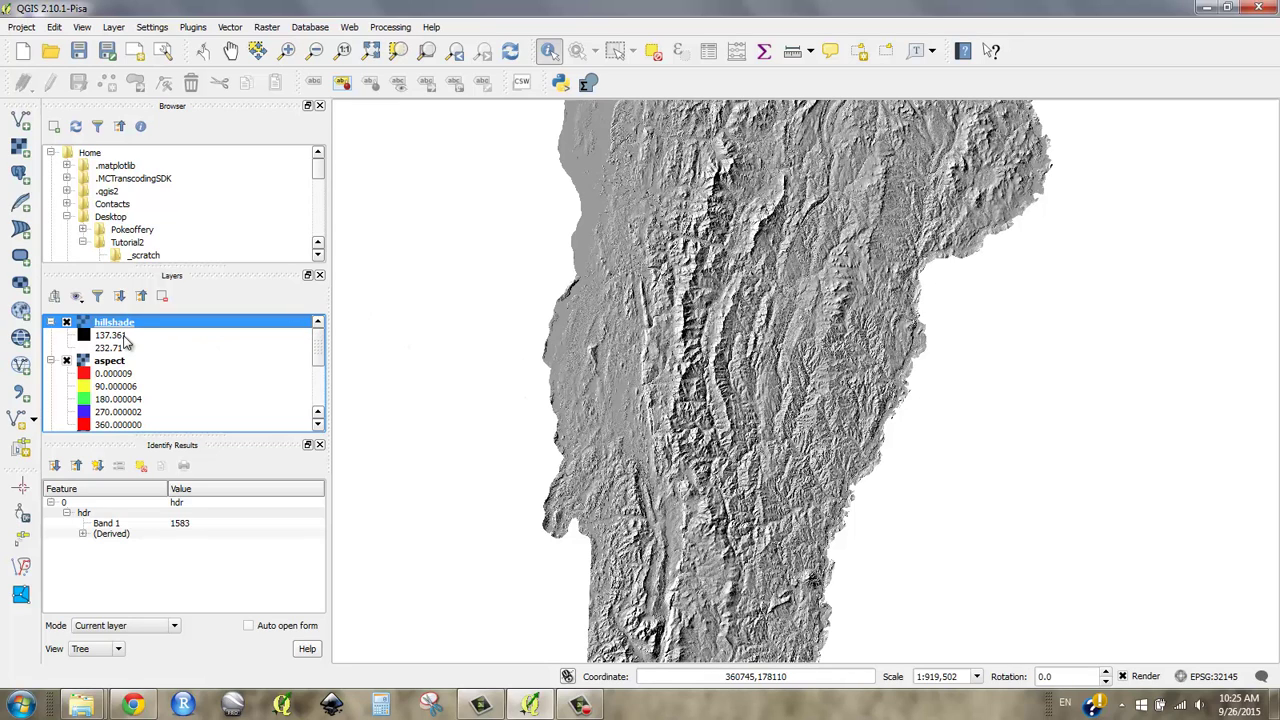
Collapse the hillshade, aspect and slope legends and hide those three layers to show dem_z_m.
click(51, 360)
click(51, 321)
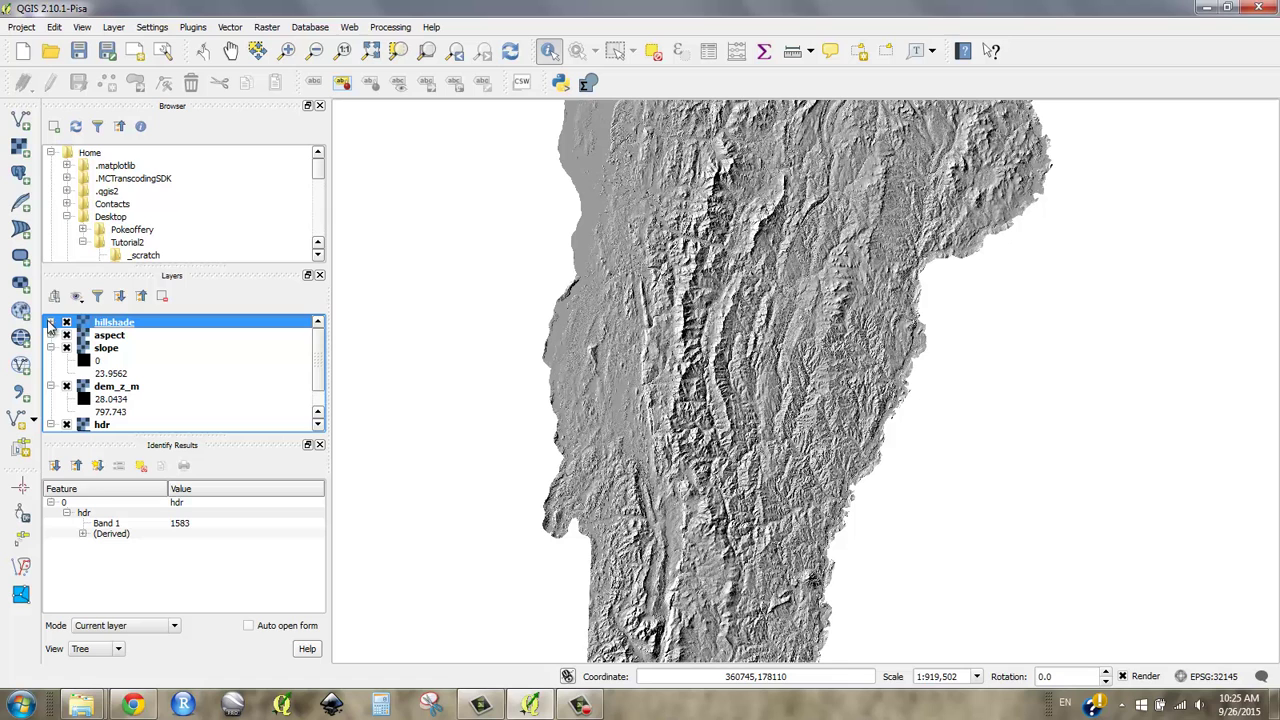
click(66, 321)
click(66, 335)
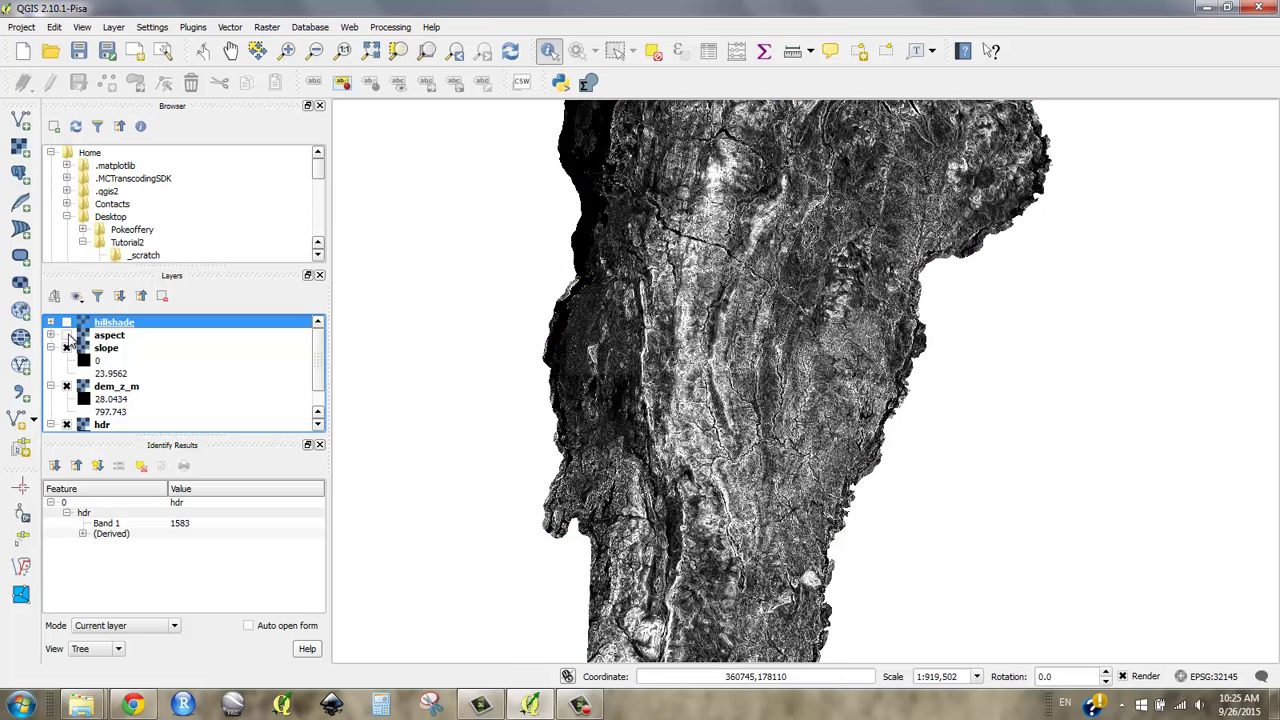
click(51, 347)
click(66, 347)
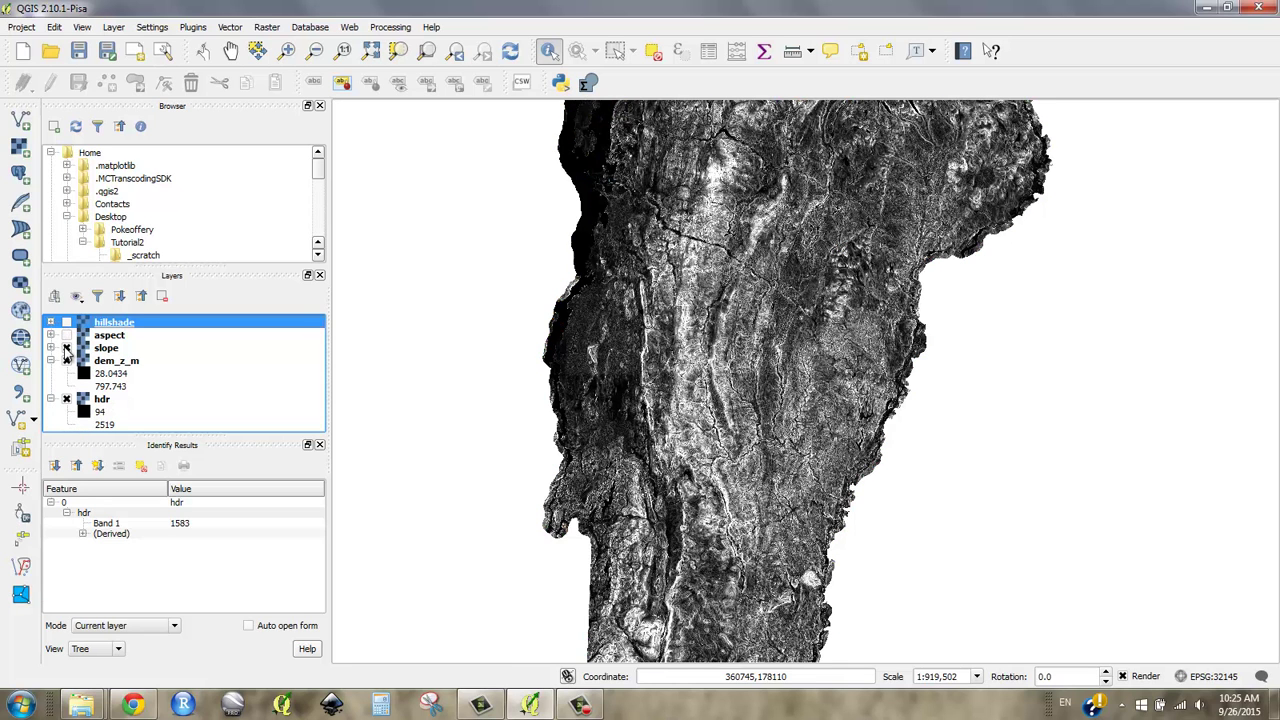